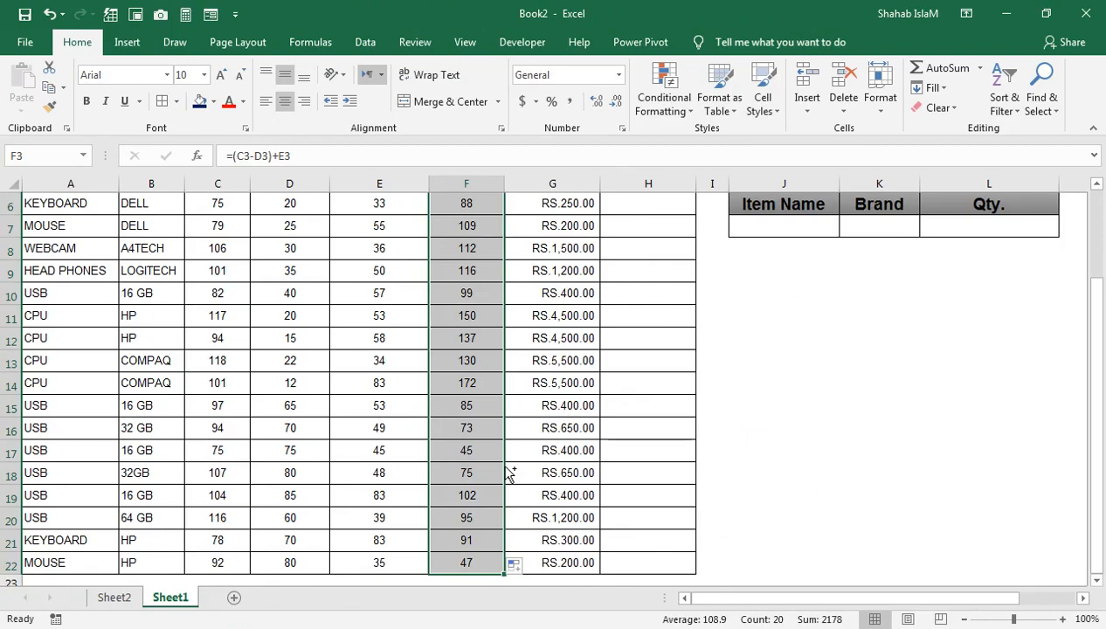
Enter the formula =G3*D3 in the Inventory Value cell H3 to multiply unit price by sale quantity
key("Up")
left_click_drag(505, 468, 475, 153)
left_click(667, 389)
left_click(658, 374)
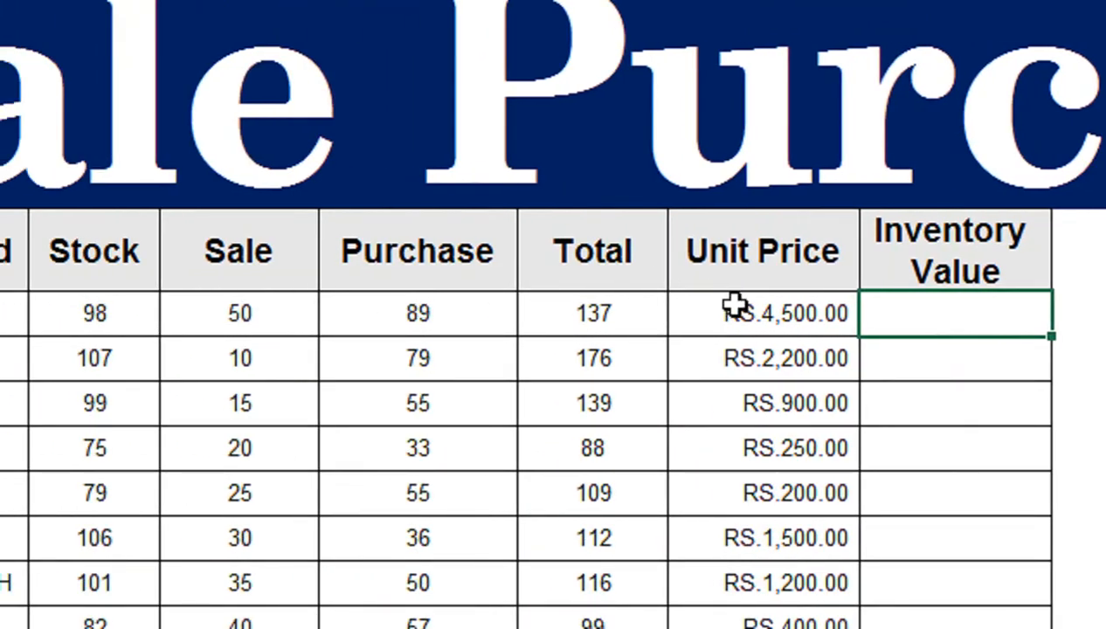
type("=")
key("Left")
key("Left")
key("Left")
key("Right")
key("Right")
type("*")
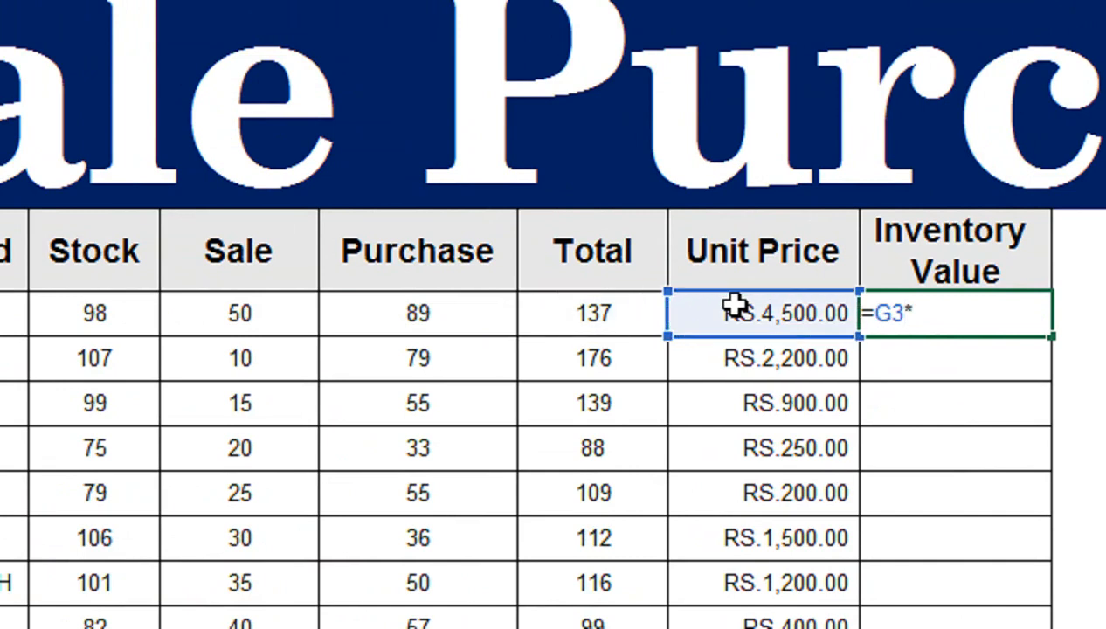
key("Left")
key("Left")
key("Left")
key("Left")
key("Return")
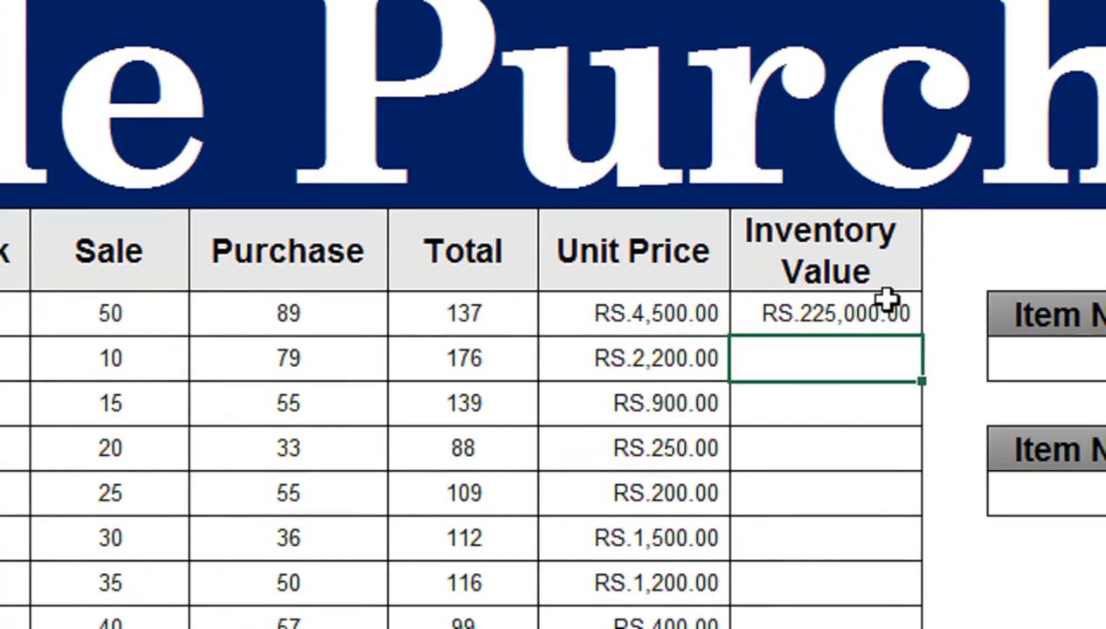
Fill the formula in H3 down the Inventory Value column to the last data row, 22
left_click(1012, 306)
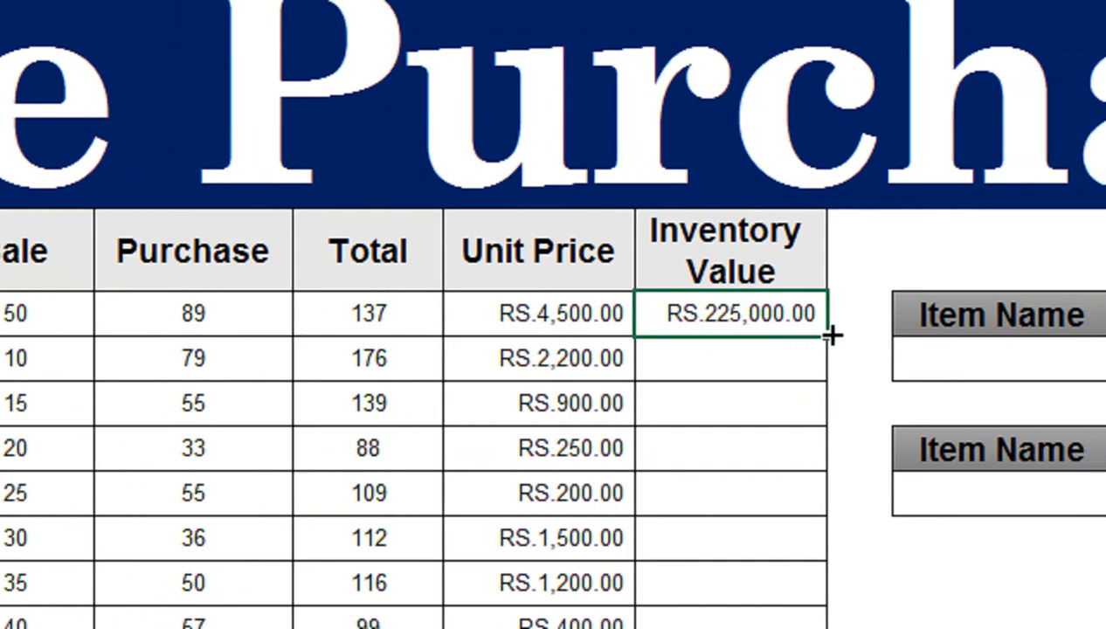
double_click(830, 334)
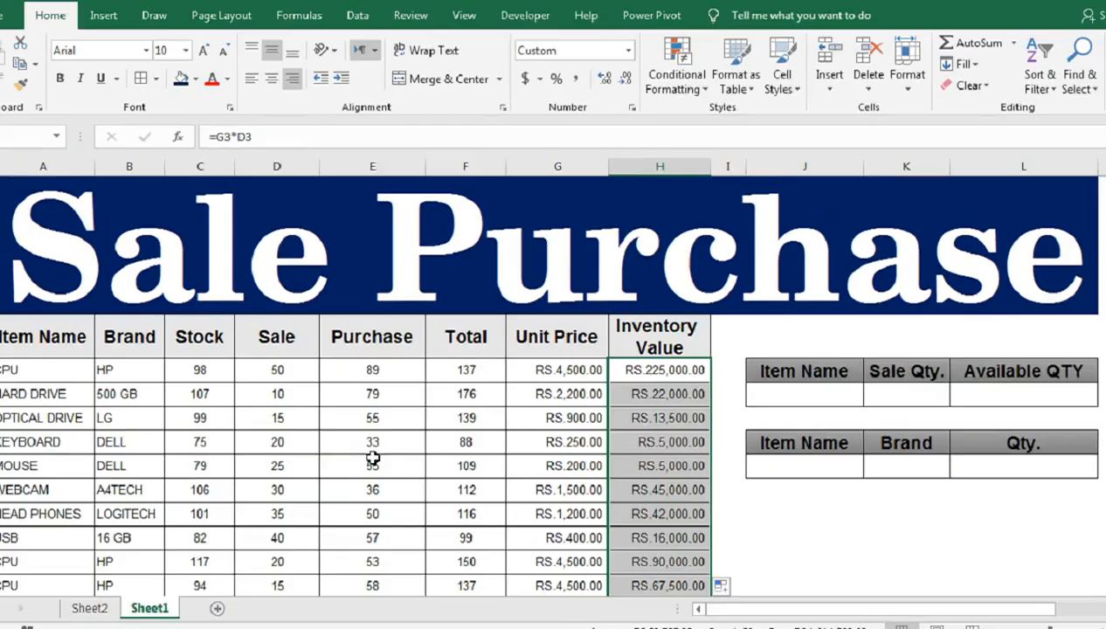
left_click_drag(261, 476, 259, 628)
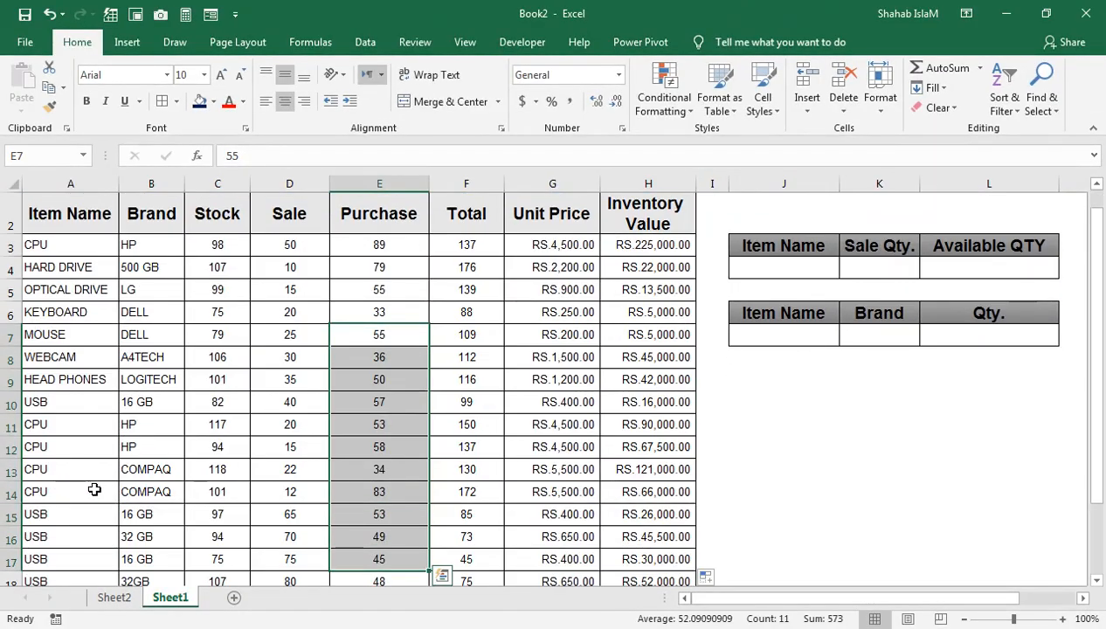
Copy CPU from cell A11 into the first lookup table's Item Name cell, J4
left_click(84, 423)
key("ctrl+c")
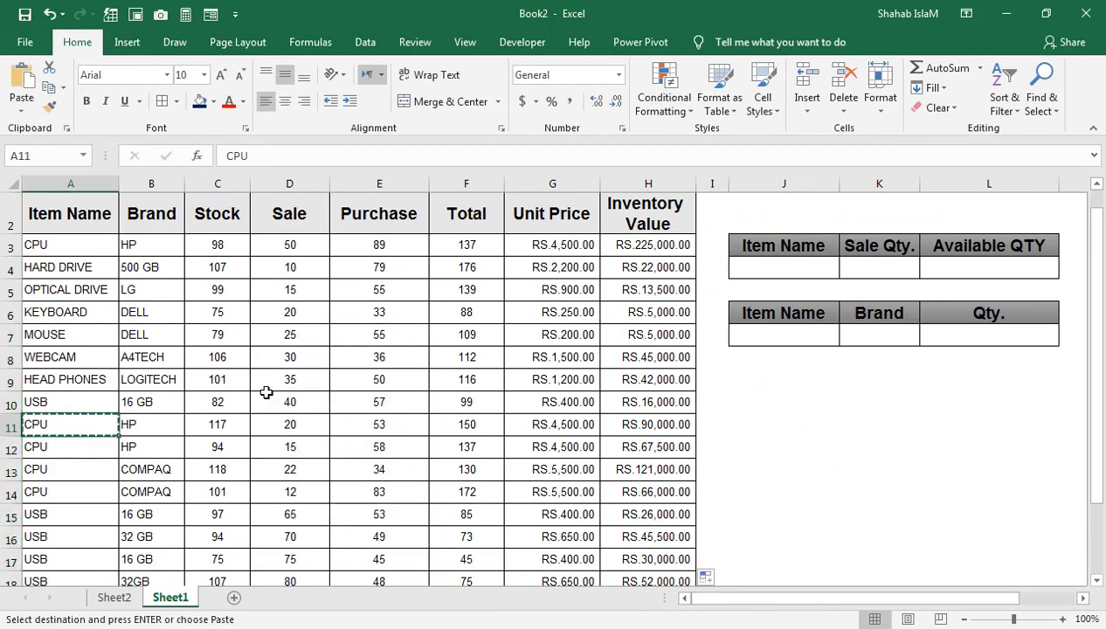
left_click(808, 268)
key("ctrl+v")
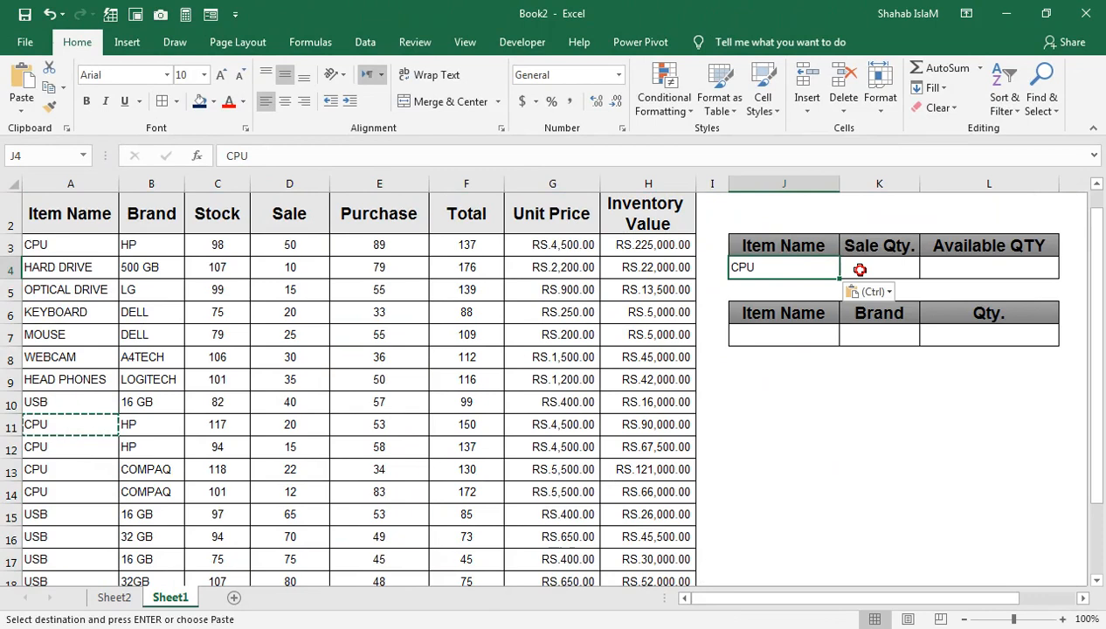
Start a DSUM formula in the Sale Qty. cell K4 with the data table A2:H22, headers included, as the database
left_click_drag(847, 208, 847, 135)
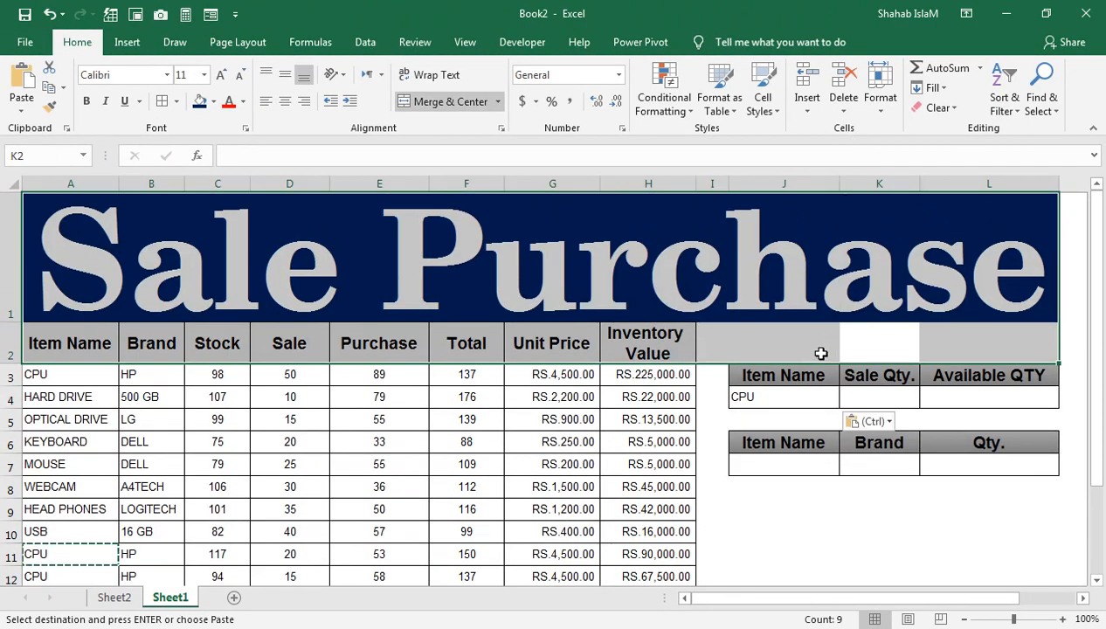
left_click(874, 397)
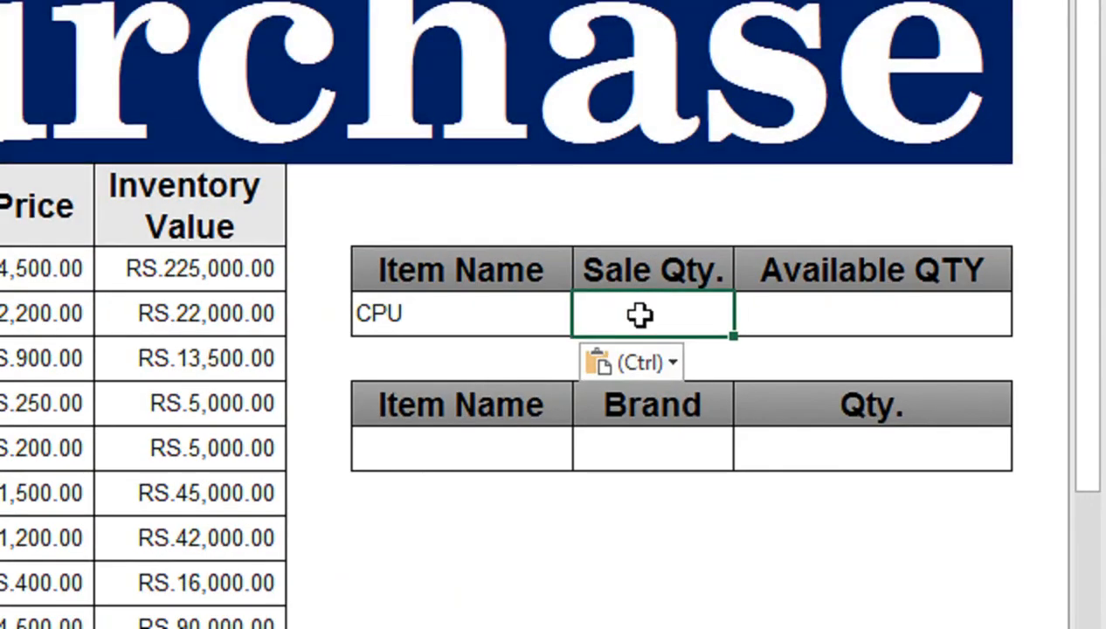
key("ctrl")
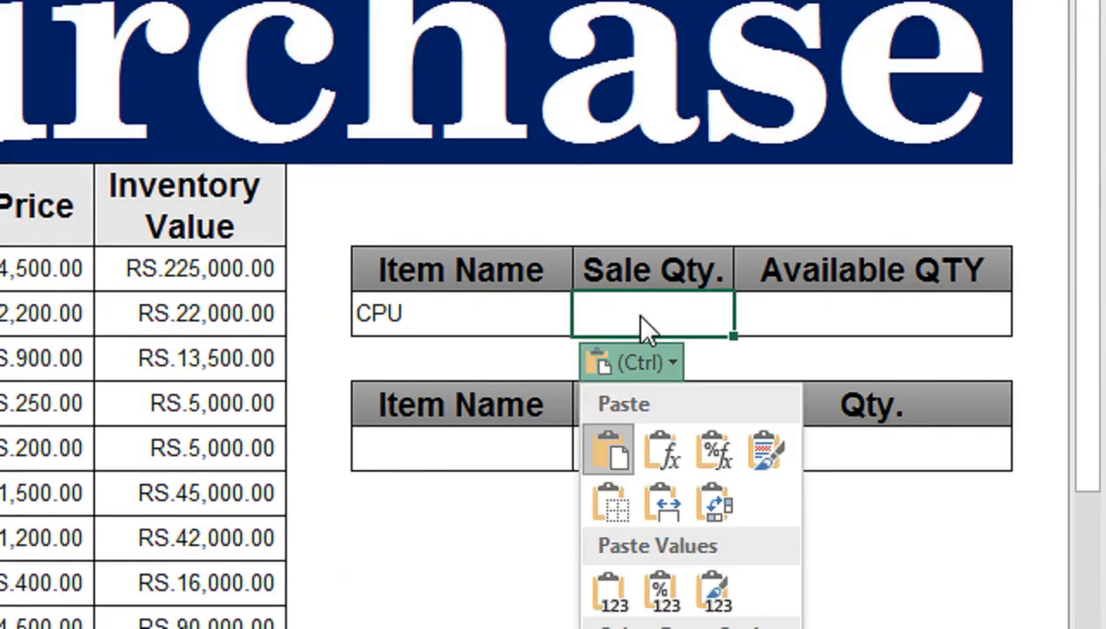
key("Escape")
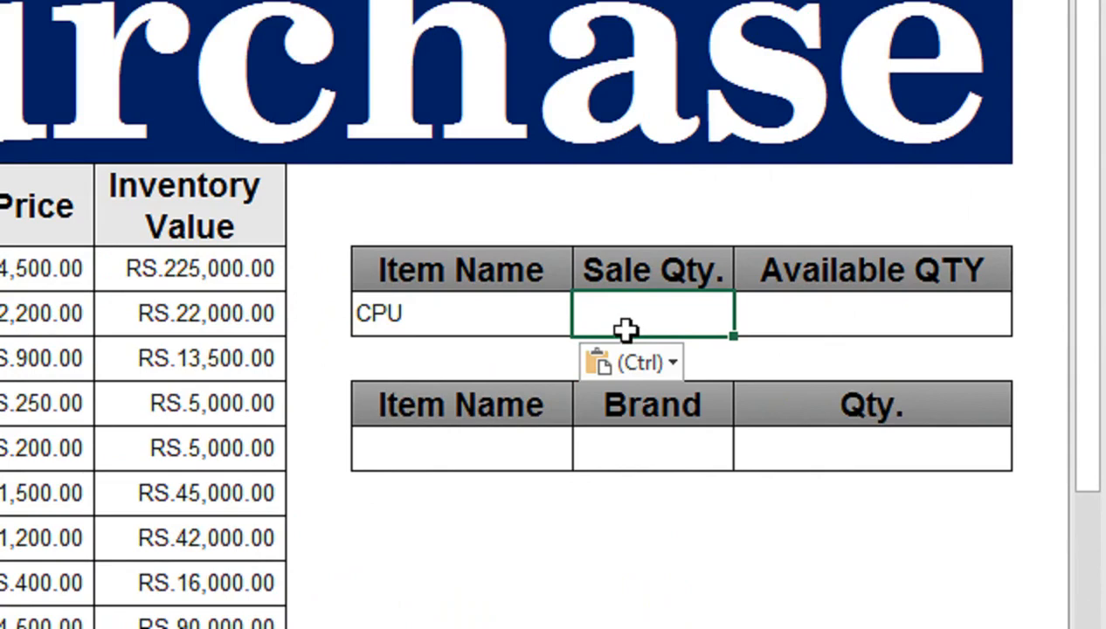
type("=dsu")
key("Tab")
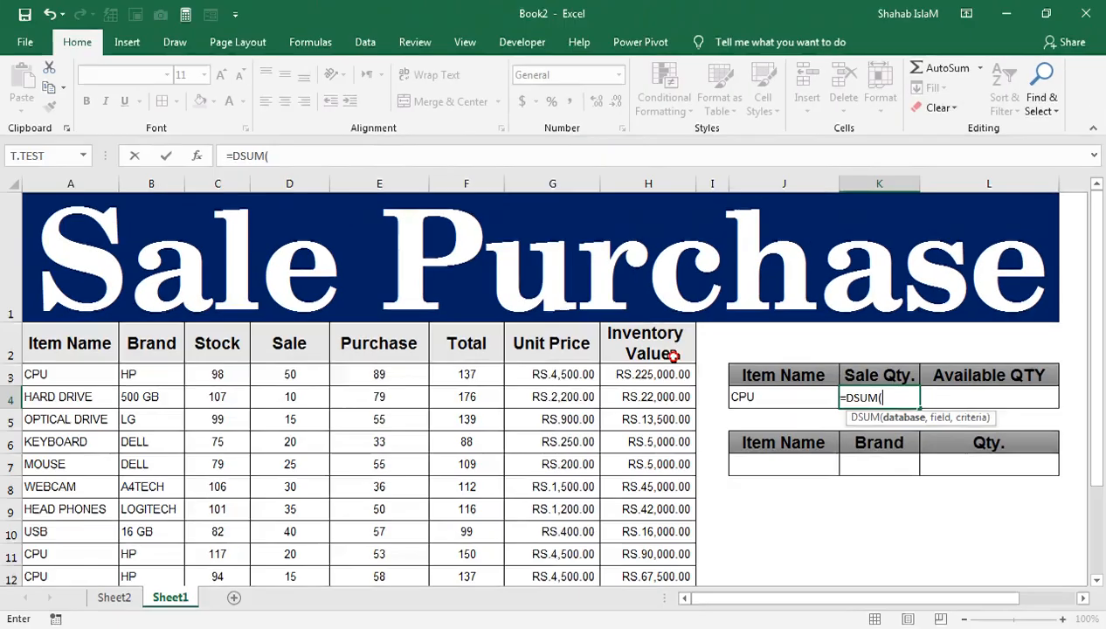
left_click(240, 227)
key("ctrl+shift+Left")
key("ctrl+shift+Down")
type(",")
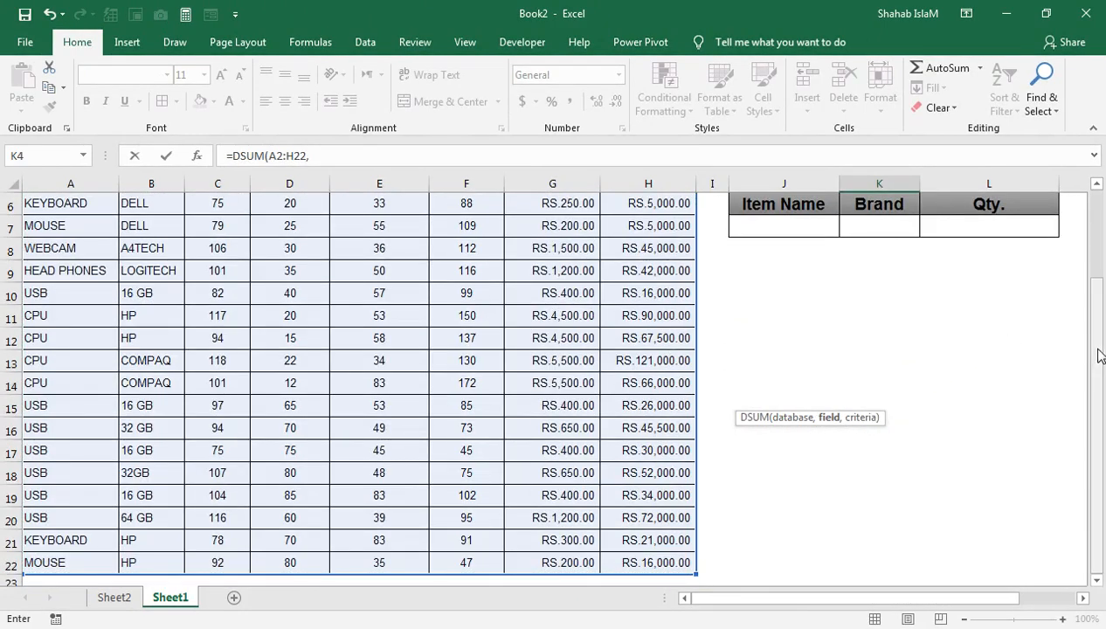
Complete the K4 DSUM formula with the Sale header D2 as field and J3:J4 as criteria
left_click_drag(1087, 293, 1087, 282)
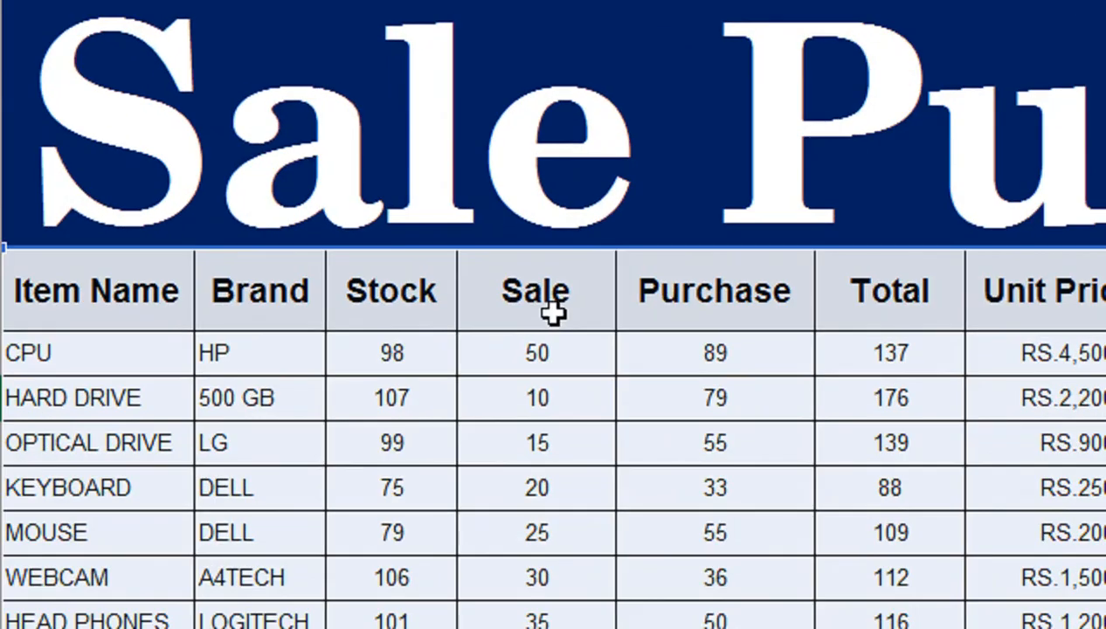
left_click(182, 320)
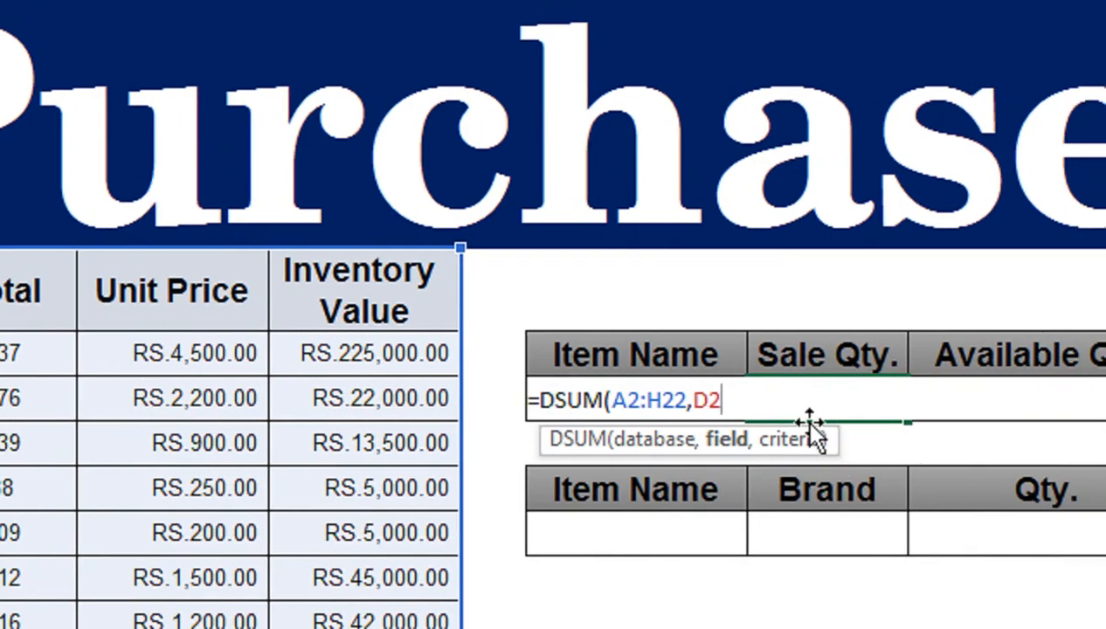
type(",")
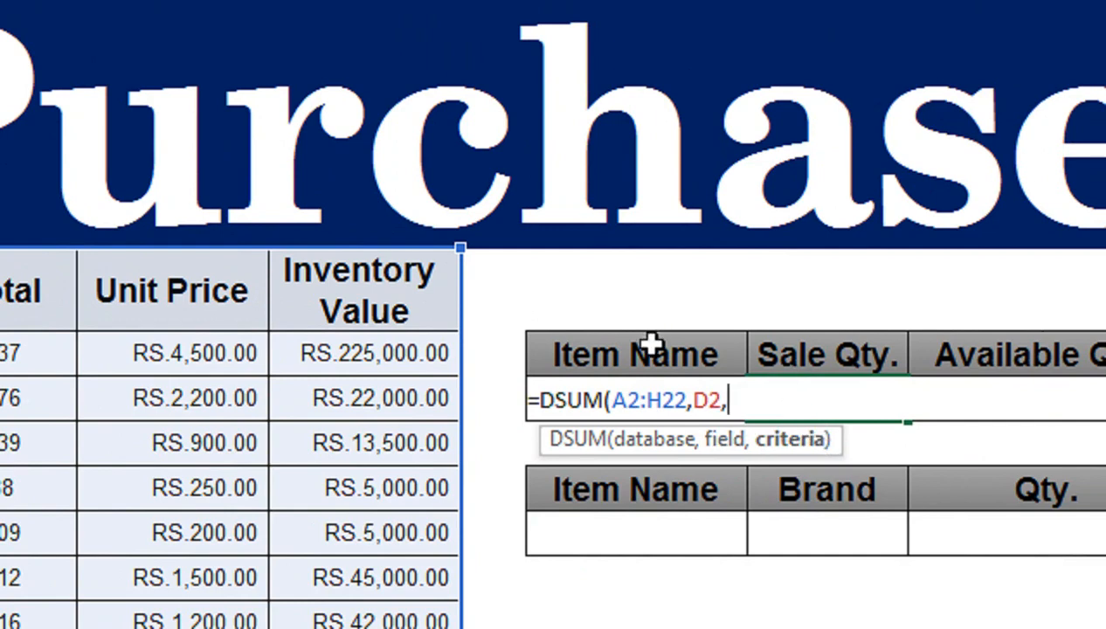
left_click_drag(601, 349, 586, 402)
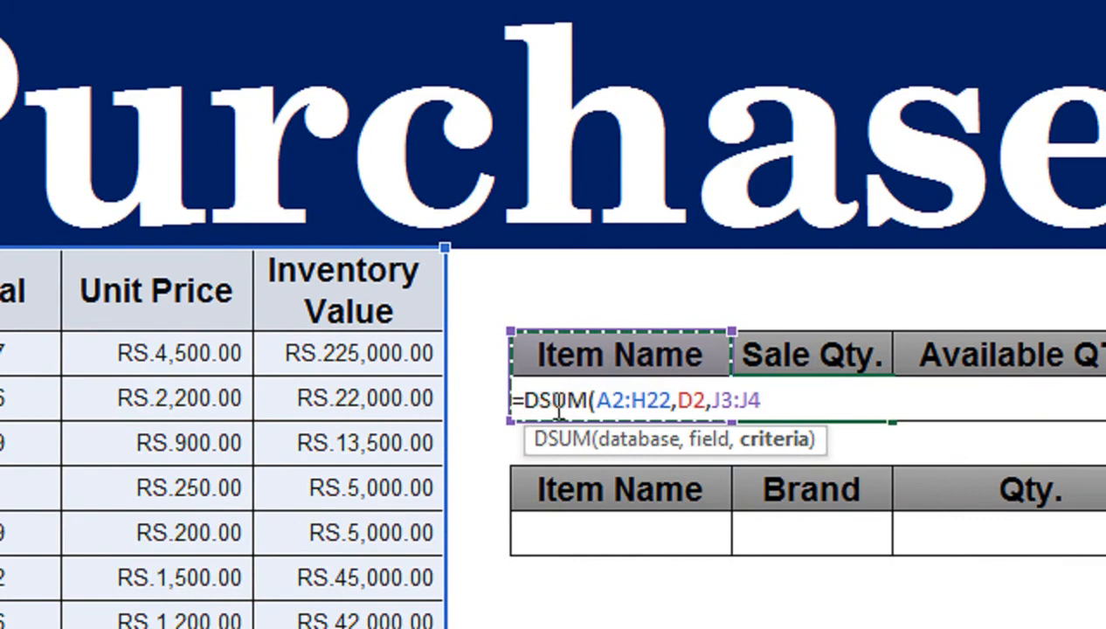
type(")")
key("Return")
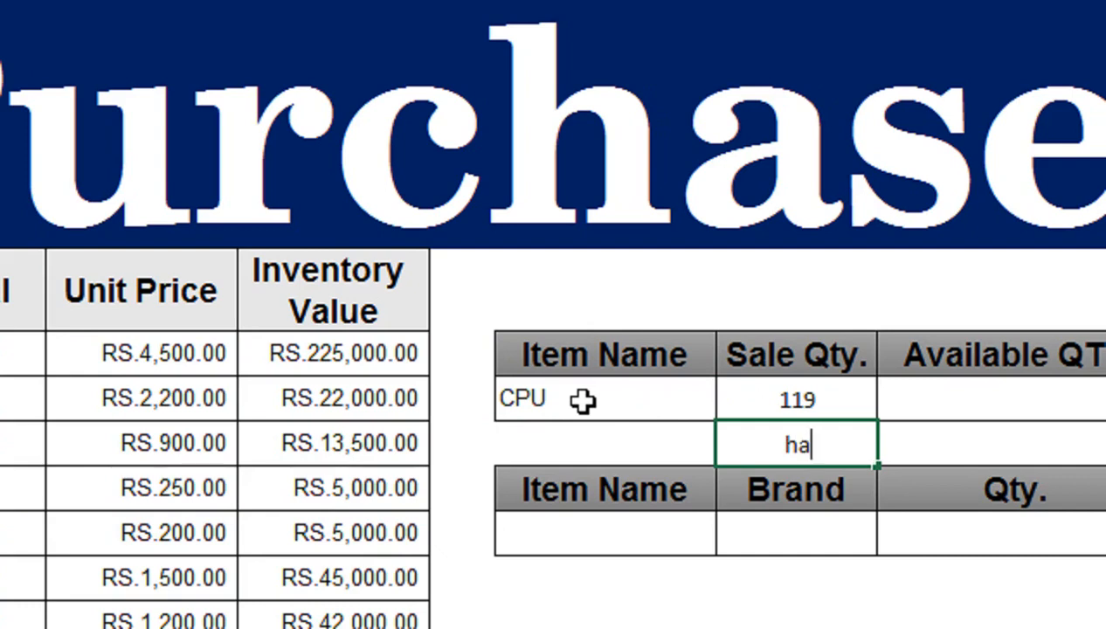
Test the Sale Qty. formula by changing the item name in J4 to HARD DRIVE, and restore it to CPU
key("Up")
key("Left")
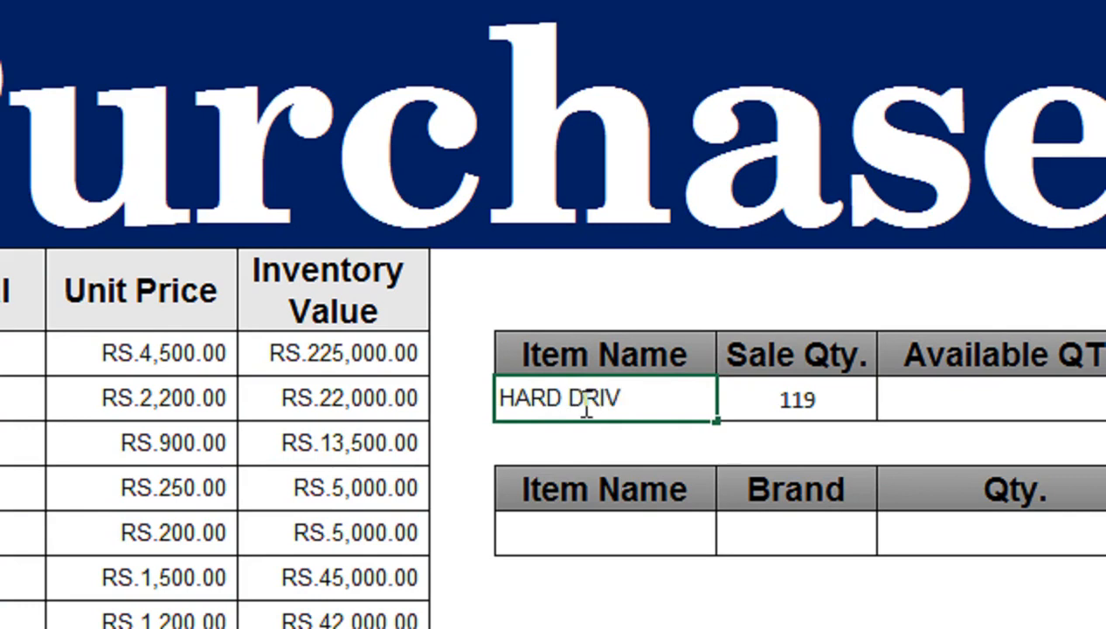
key("Return")
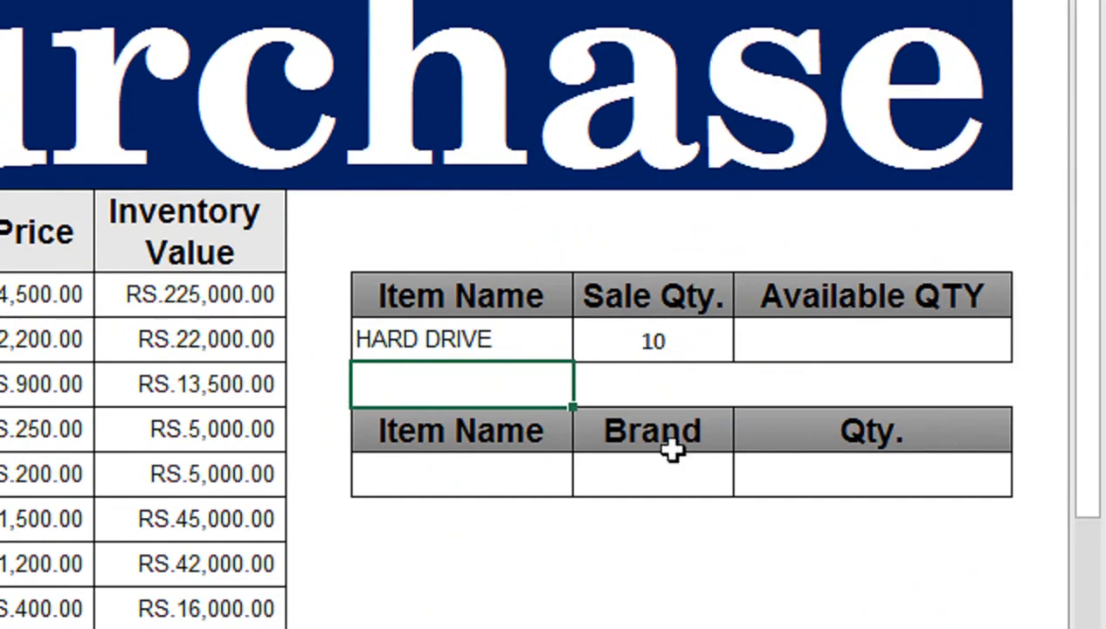
left_click(498, 351)
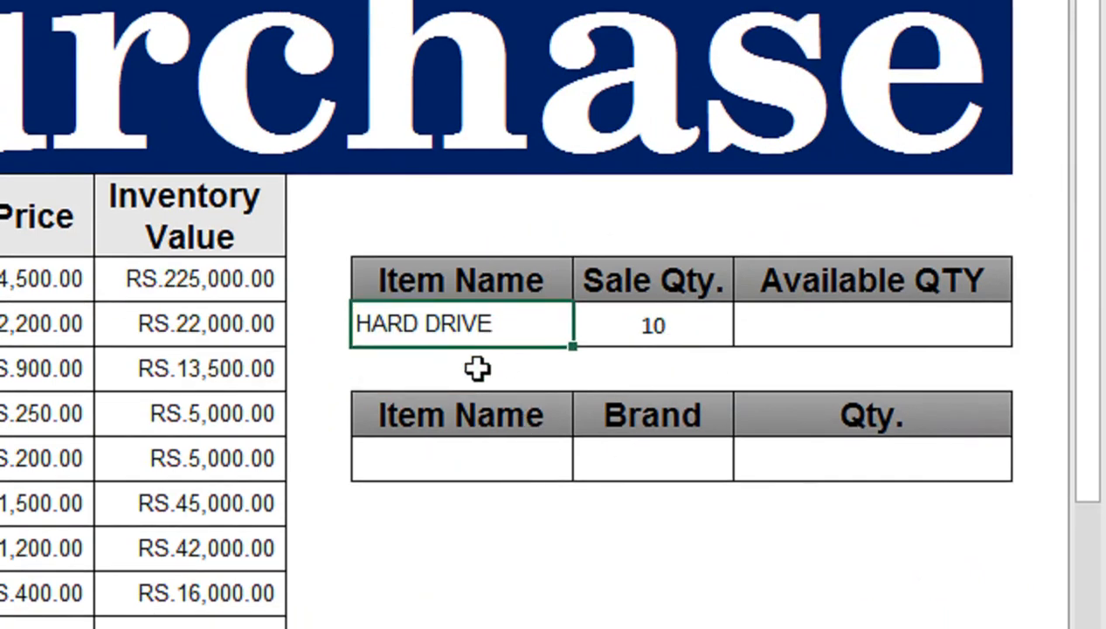
type("CP")
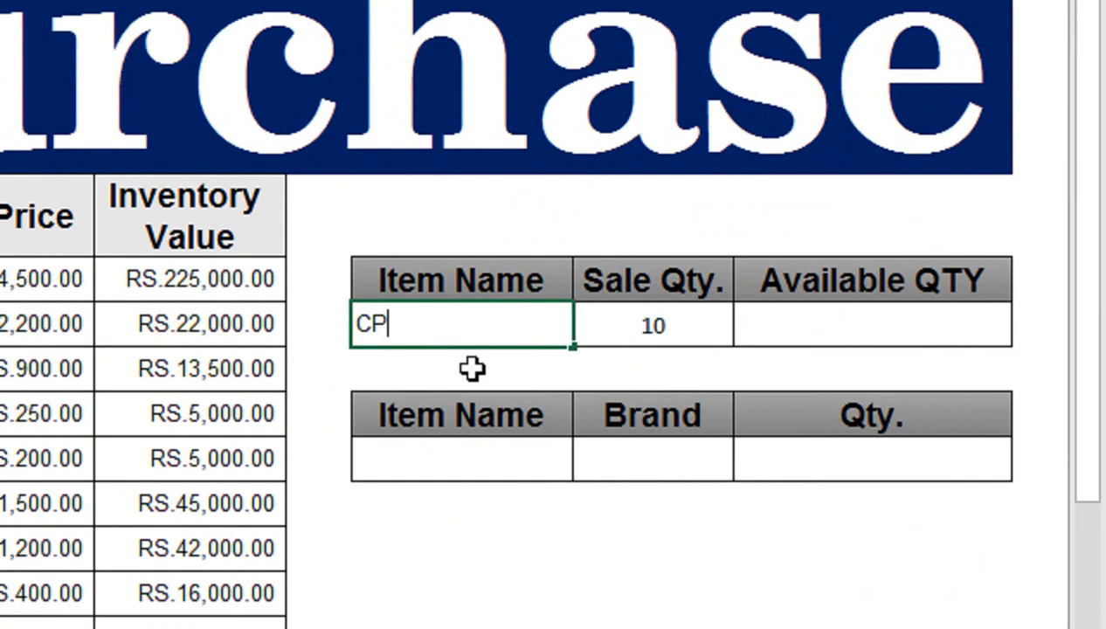
type("U")
key("Return")
Copy CPU from J4 into the second lookup table's Item Name cell, J7
left_click(821, 327)
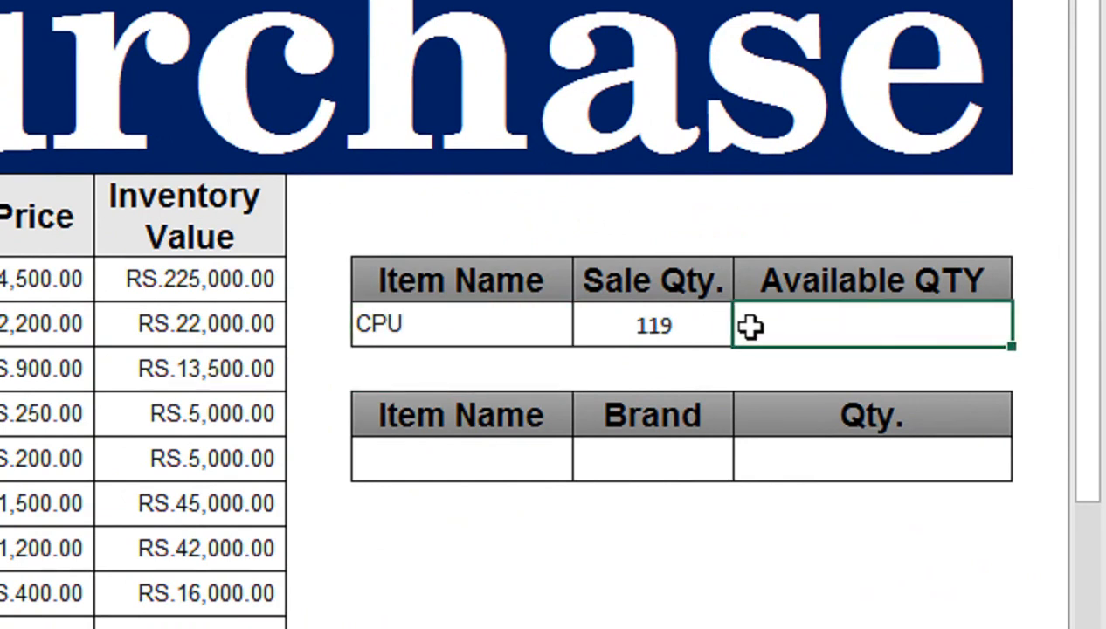
key("Down")
key("Down")
key("Left")
key("Left")
key("Up")
key("Up")
key("ctrl+c")
key("Down")
key("Down")
key("Down")
key("ctrl+v")
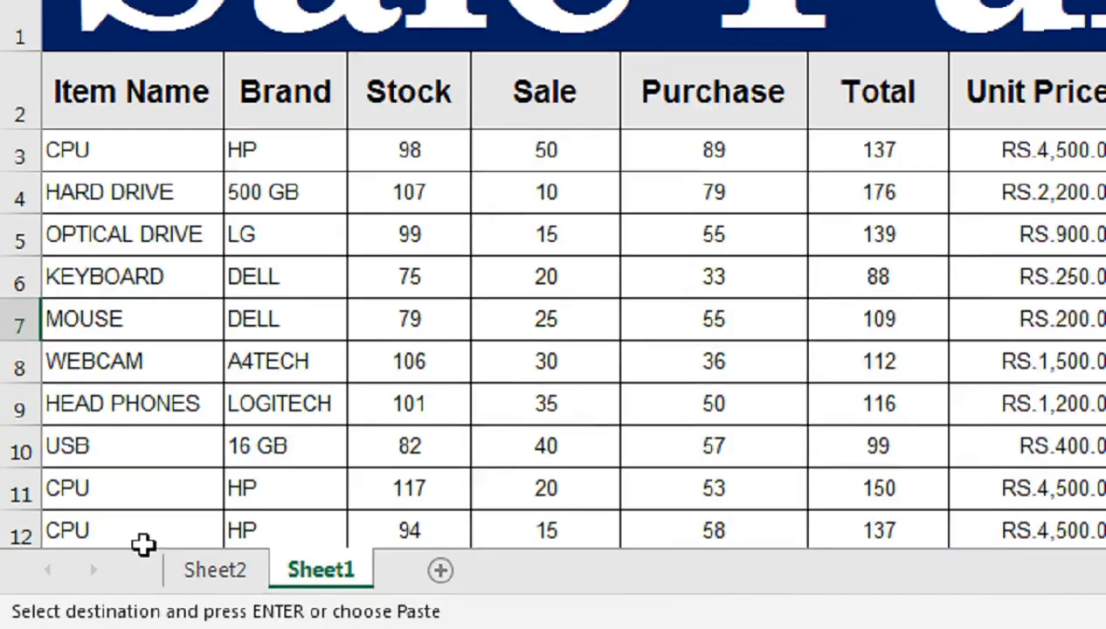
Copy the brand COMPAQ from the CPU entry in B14 into the second lookup table's Brand cell, K7
left_click_drag(280, 489, 302, 454)
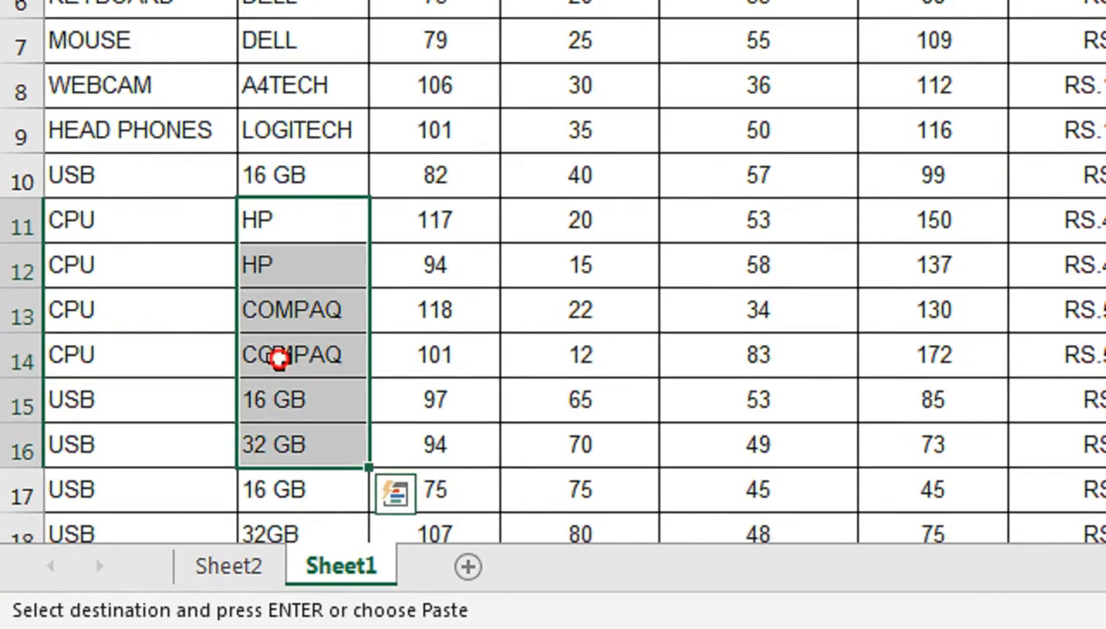
left_click(280, 356)
key("ctrl+c")
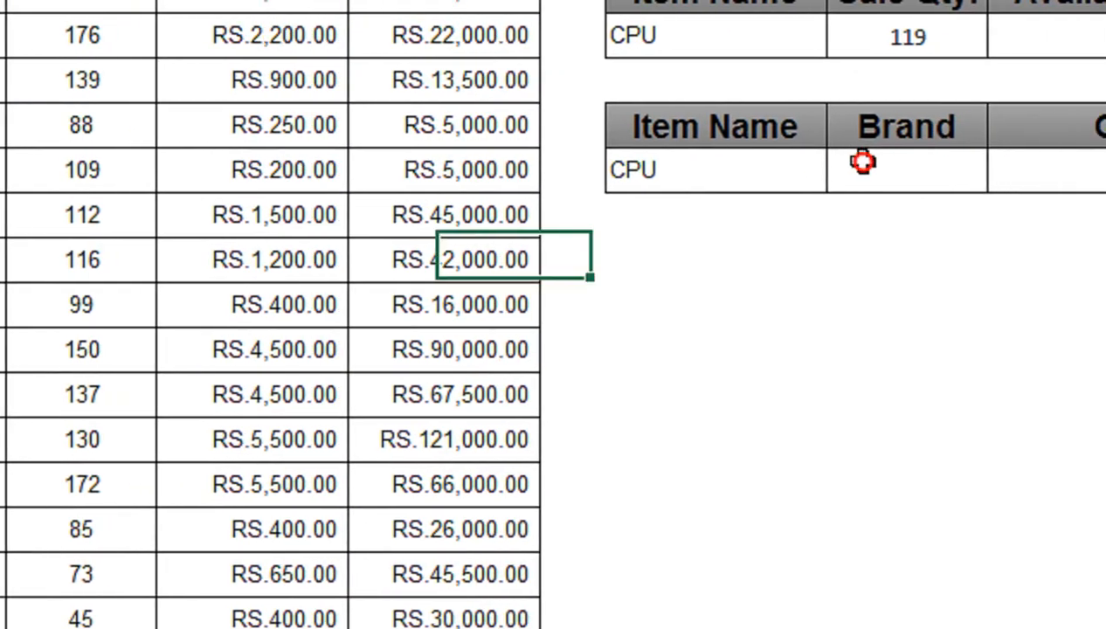
left_click(832, 168)
key("ctrl+v")
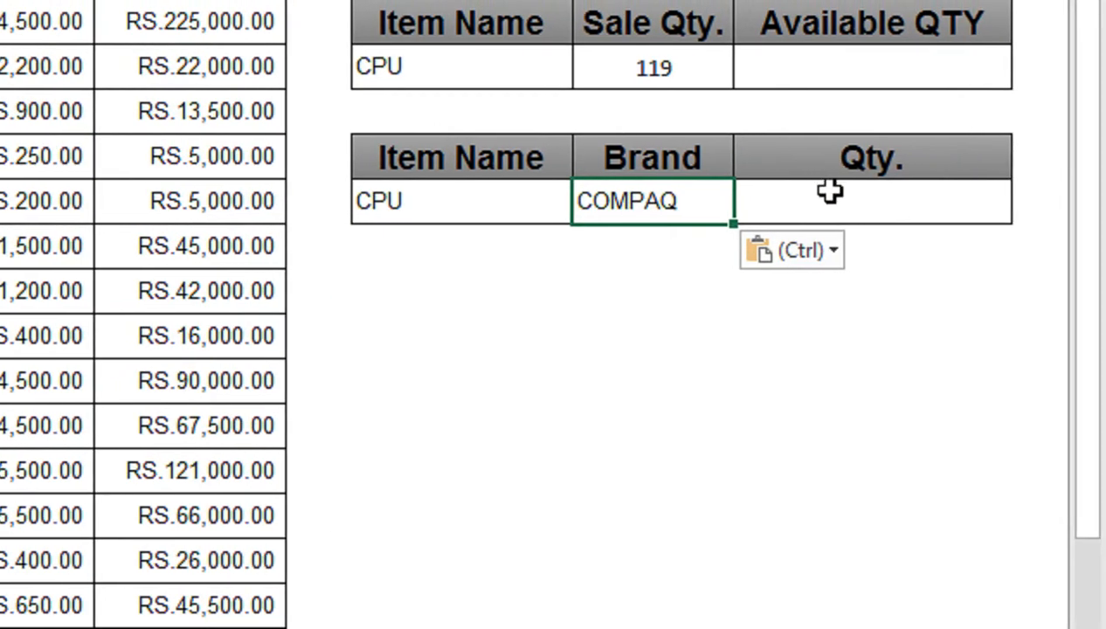
Start a DSUM formula in the second lookup table's Qty. cell, L7, with A2:H22 as the database
left_click(1043, 161)
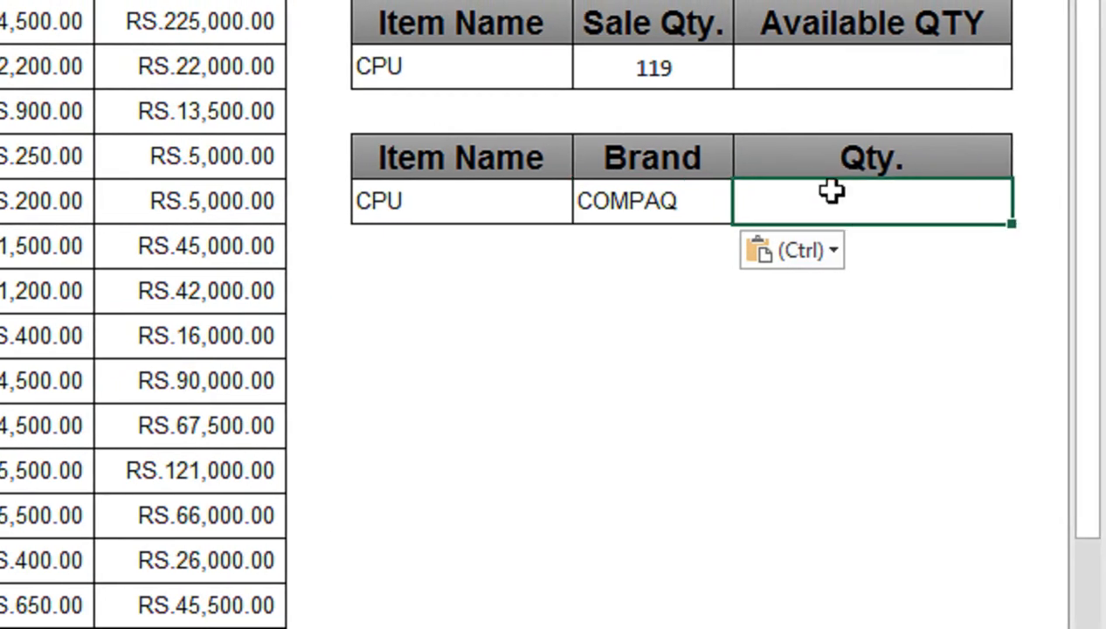
type("DS")
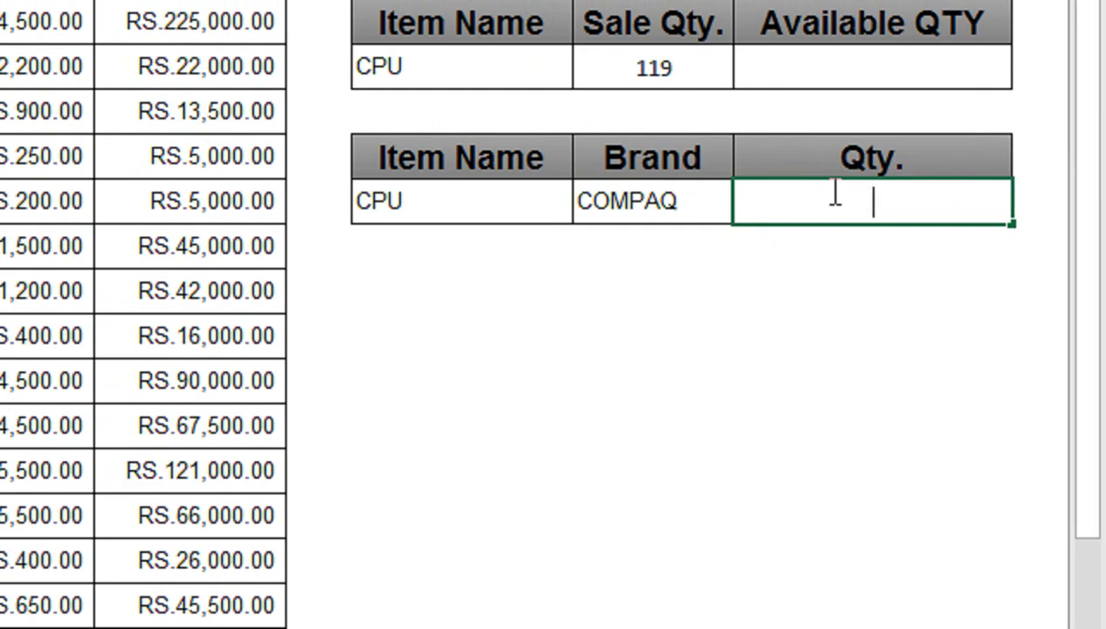
type("=DSUM(")
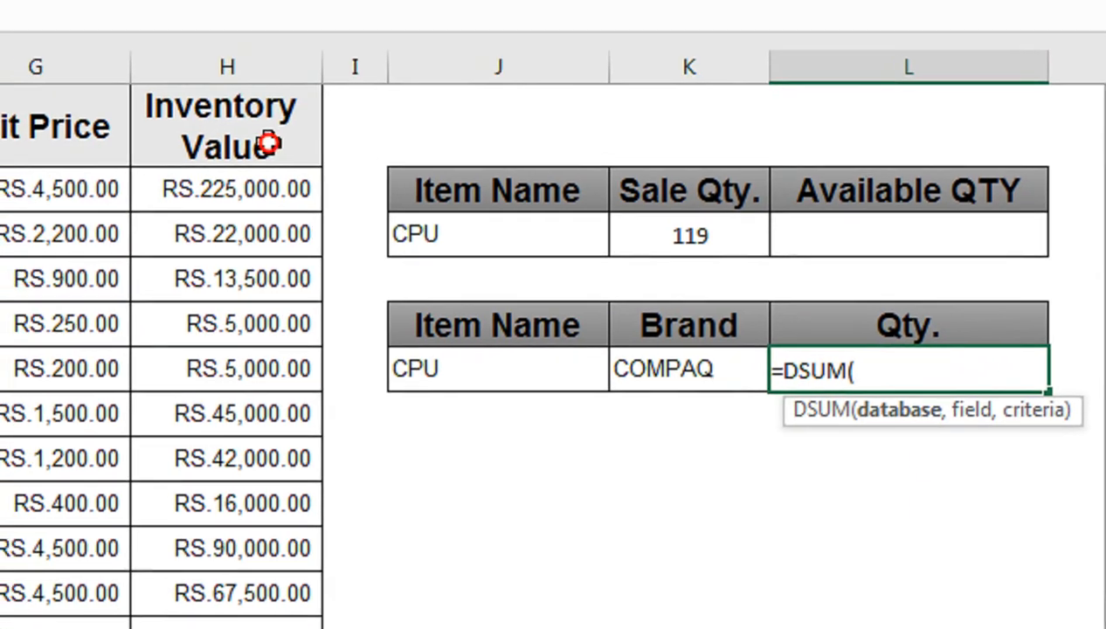
left_click(276, 158)
key("ctrl+shift+Down")
key("ctrl+shift+Left")
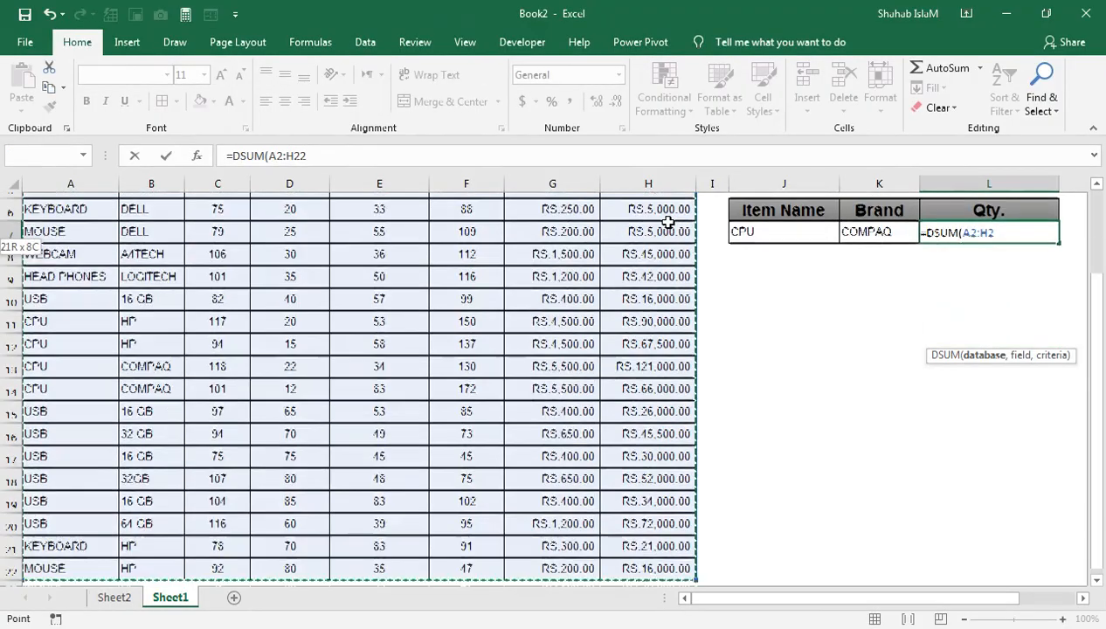
type(",")
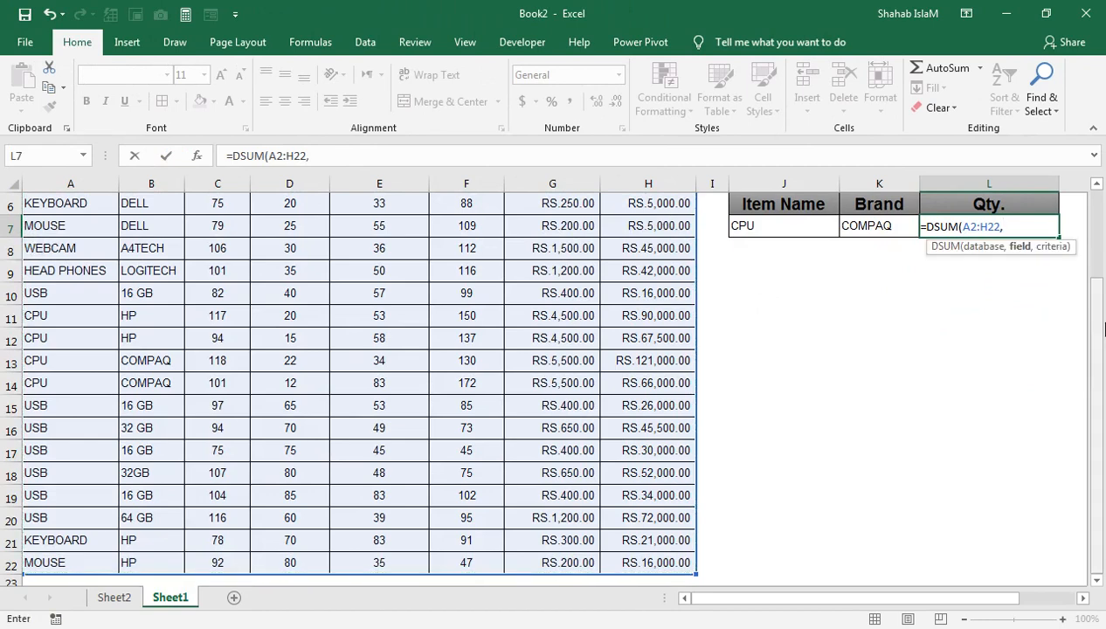
Complete the L7 DSUM formula with the Sale header D2 as field and J6:K7 as criteria
left_click_drag(1095, 354, 1100, 245)
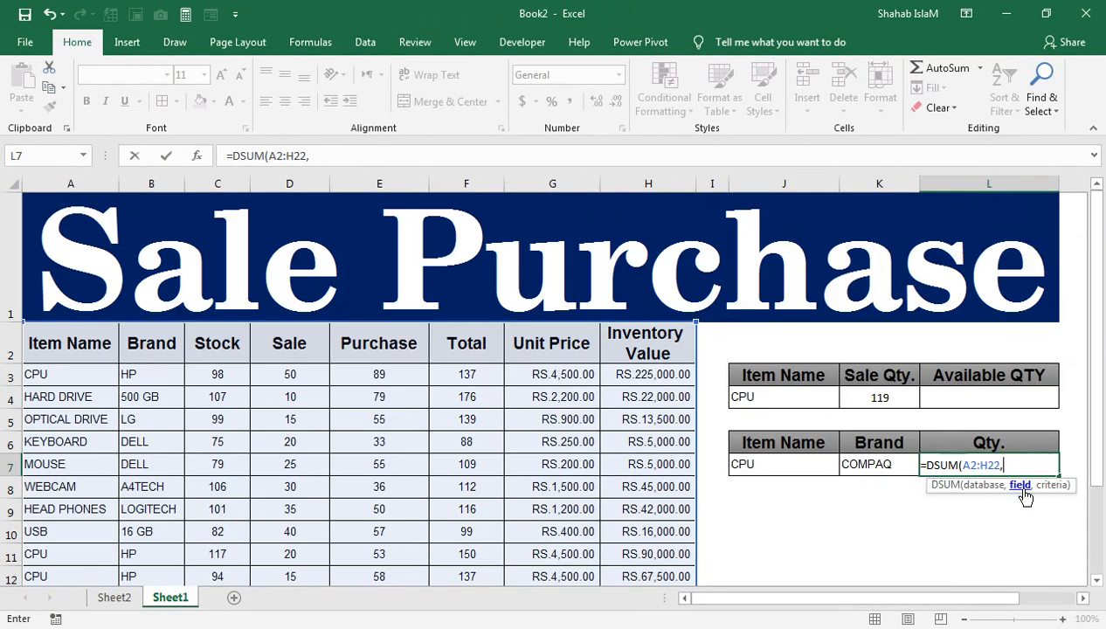
left_click(276, 345)
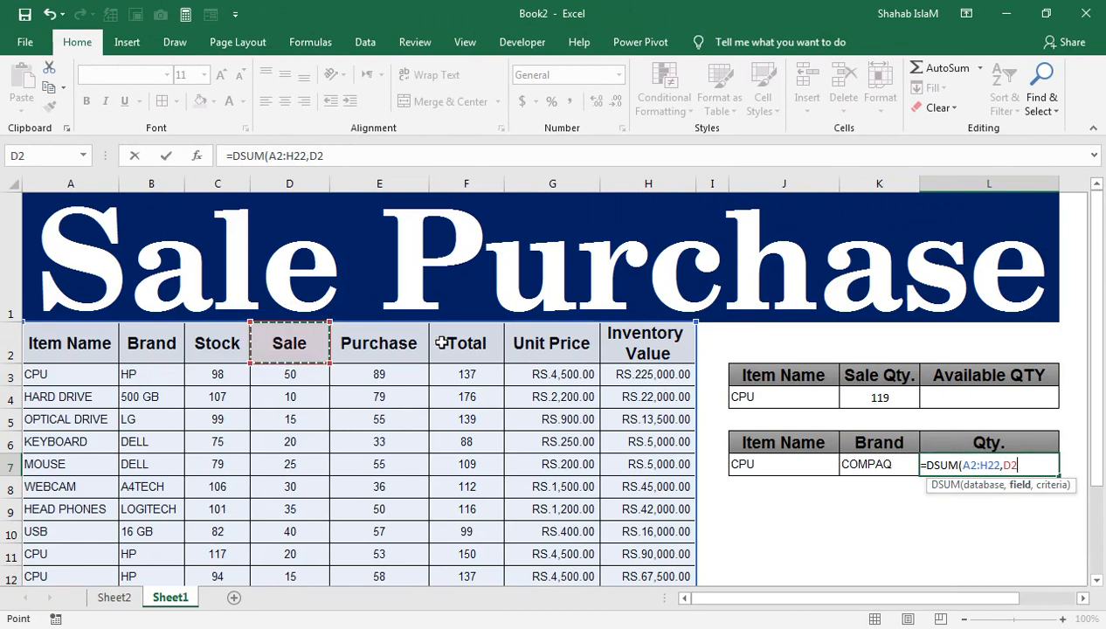
type(",")
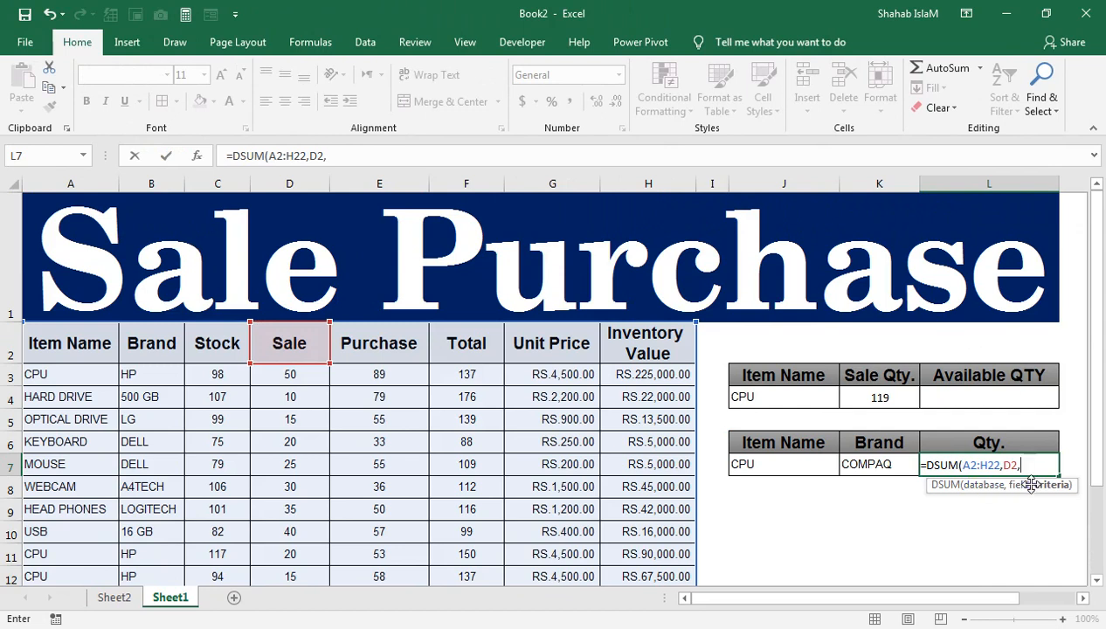
left_click_drag(801, 450, 848, 458)
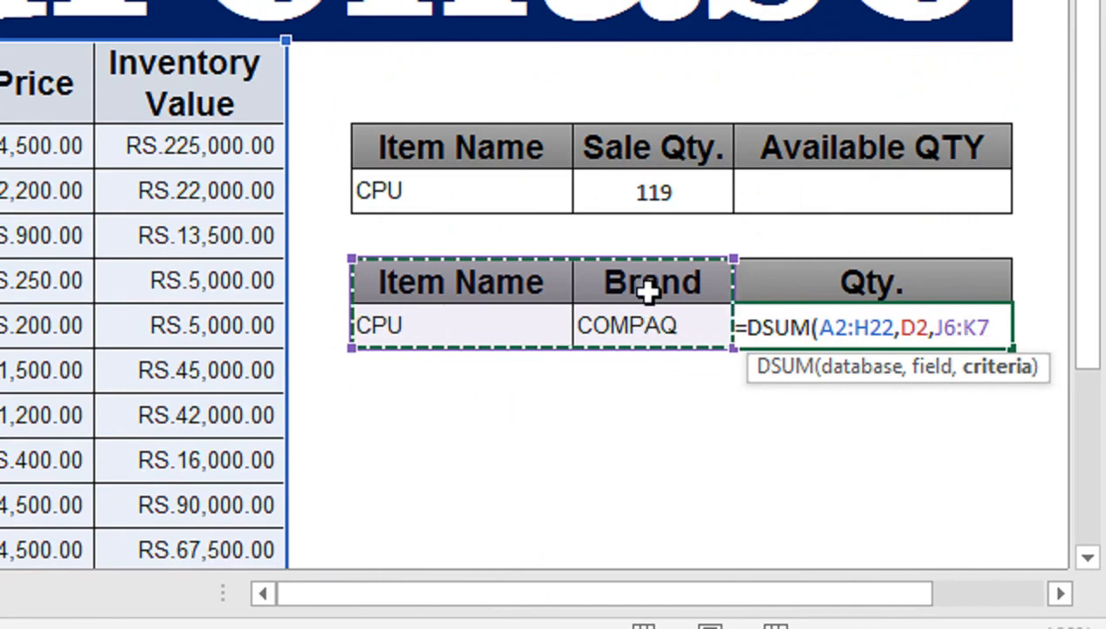
type(")")
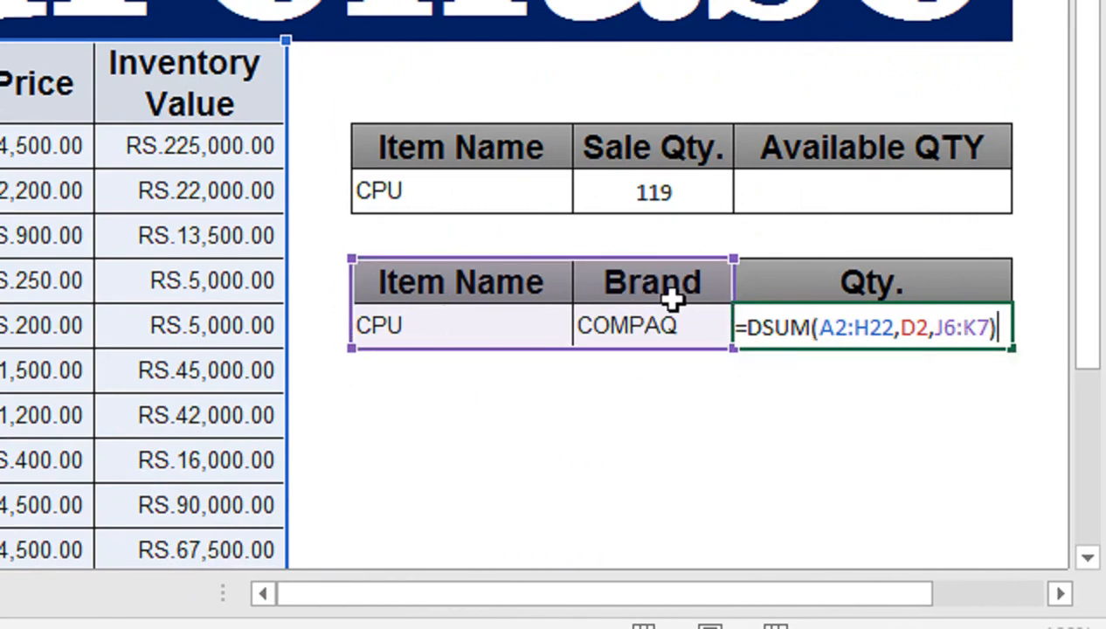
key("Return")
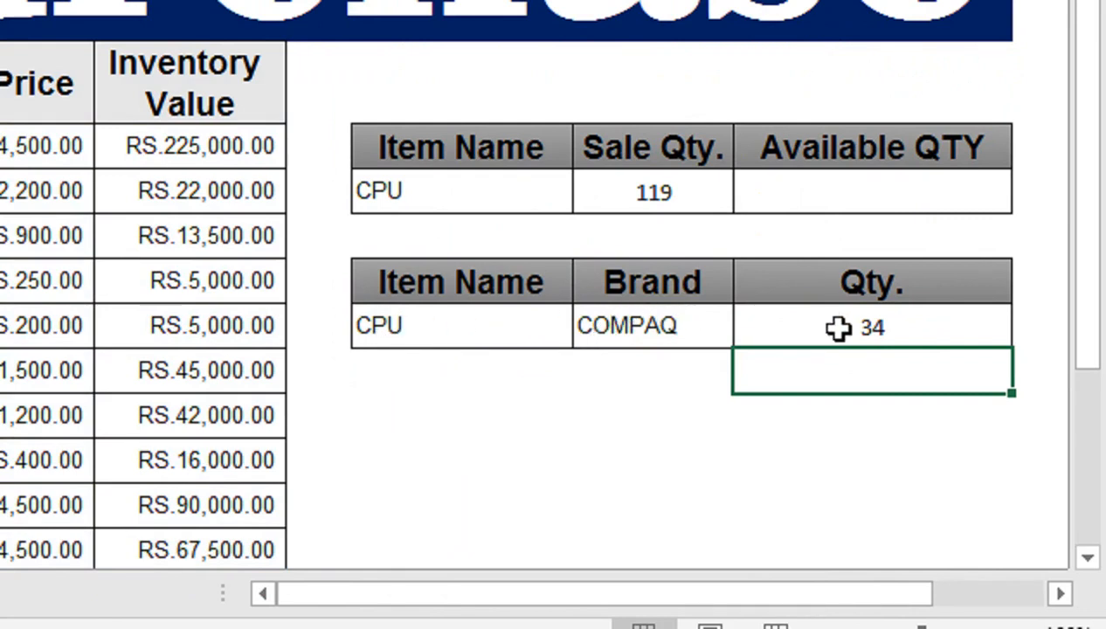
Start a DSUM formula in the first lookup table's Available QTY cell, L4, with A2:H22 as the database
left_click(822, 179)
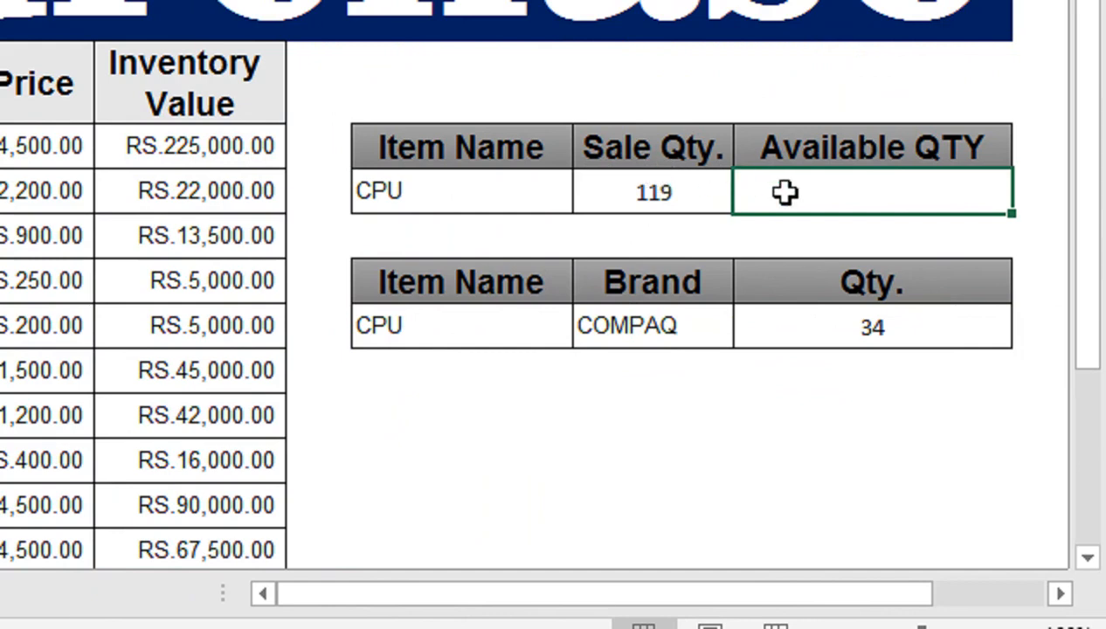
left_click(839, 192)
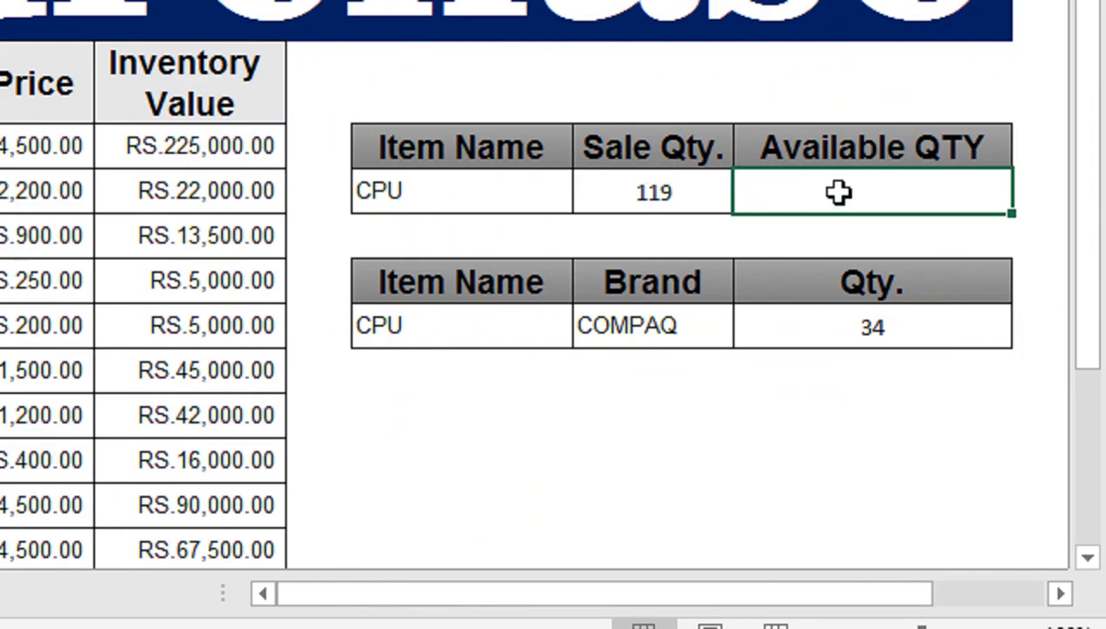
type("=DSUM(")
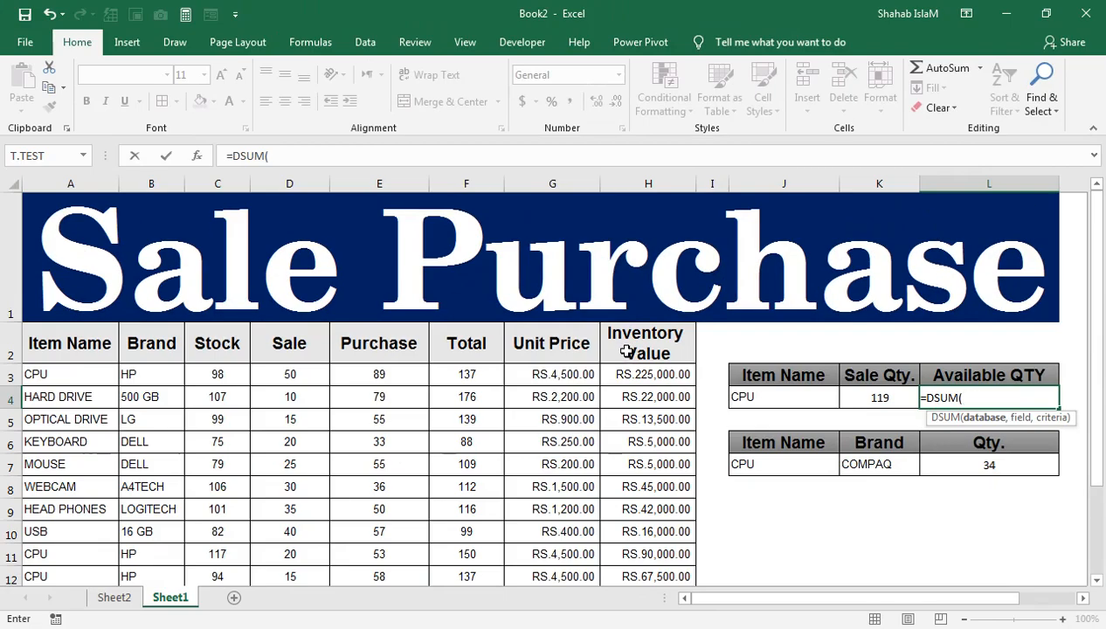
left_click(145, 100)
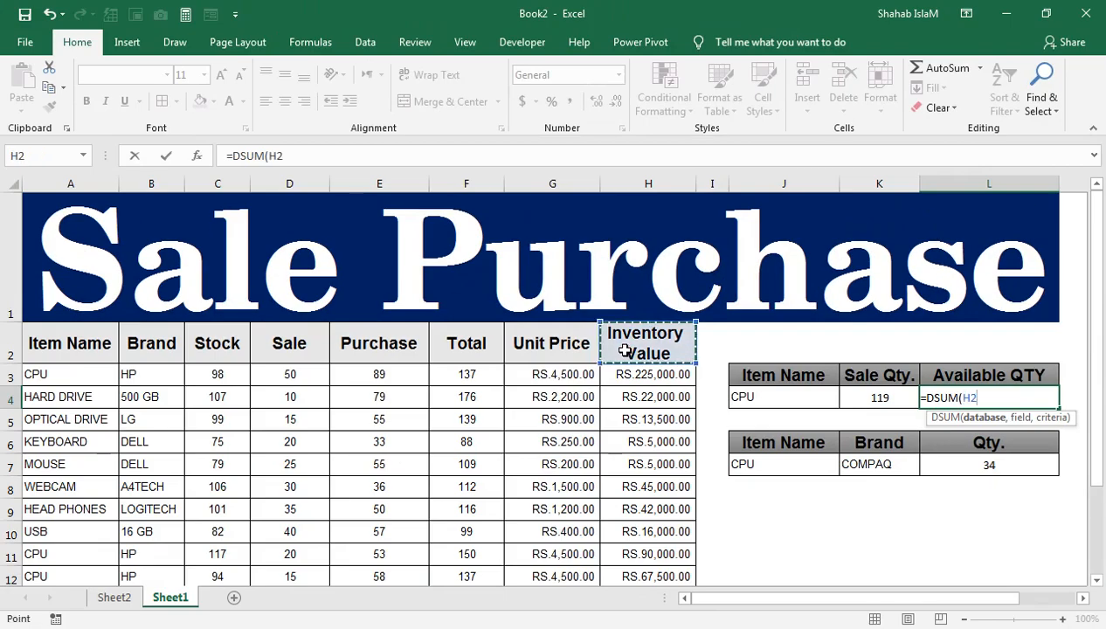
key("ctrl+shift+Down")
key("ctrl+shift+Left")
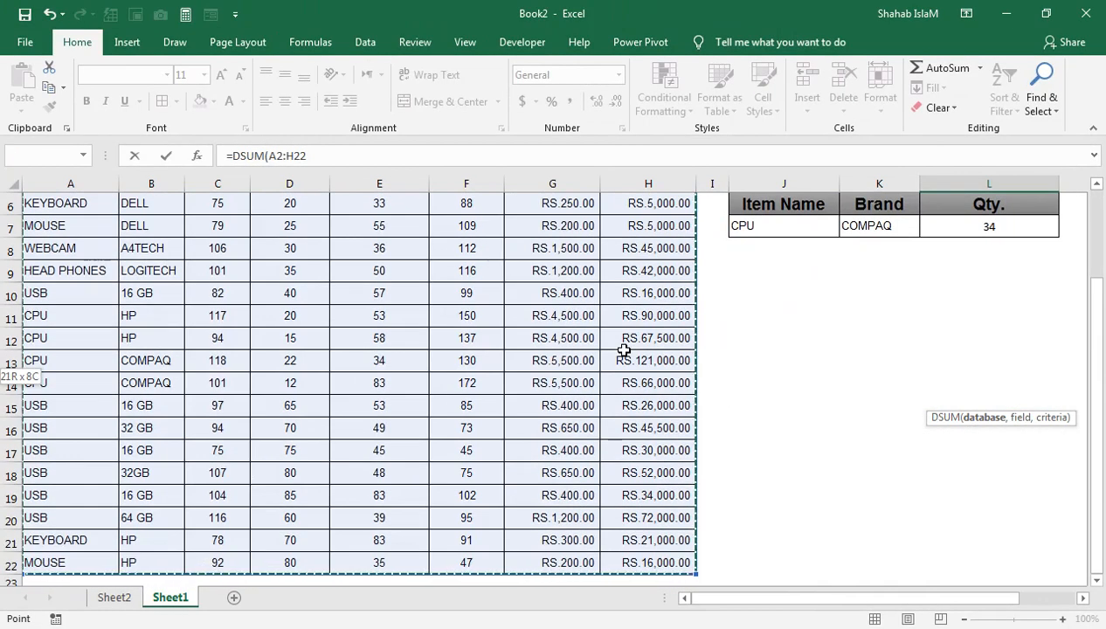
type(",")
Complete the L4 DSUM formula with the Total header F2 as field and J3:J4 as criteria
left_click_drag(1091, 507, 1045, 365)
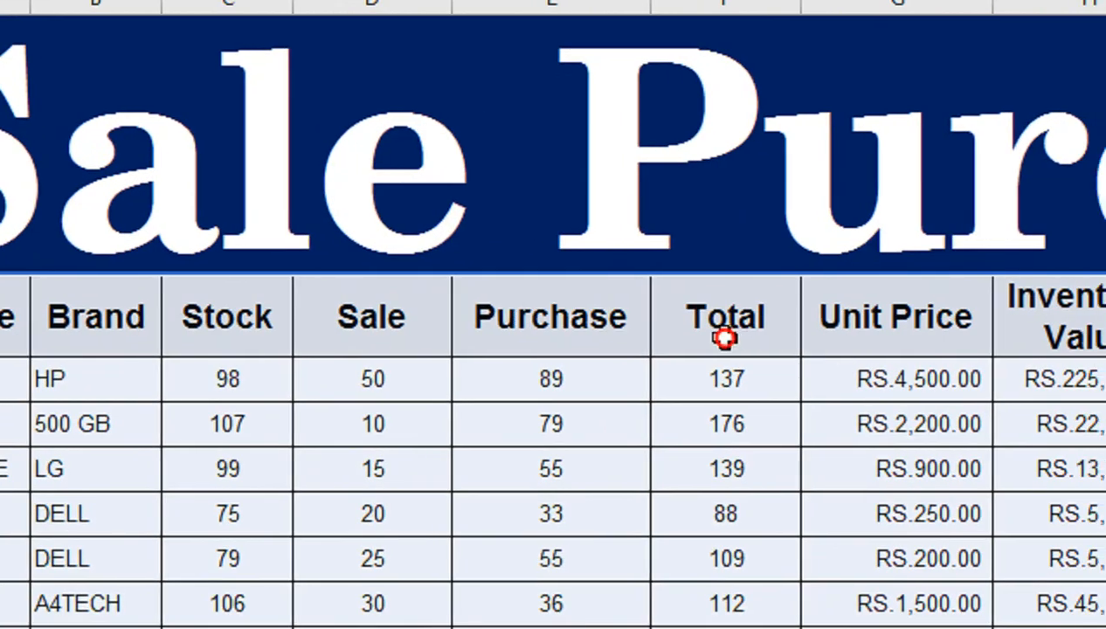
left_click(468, 354)
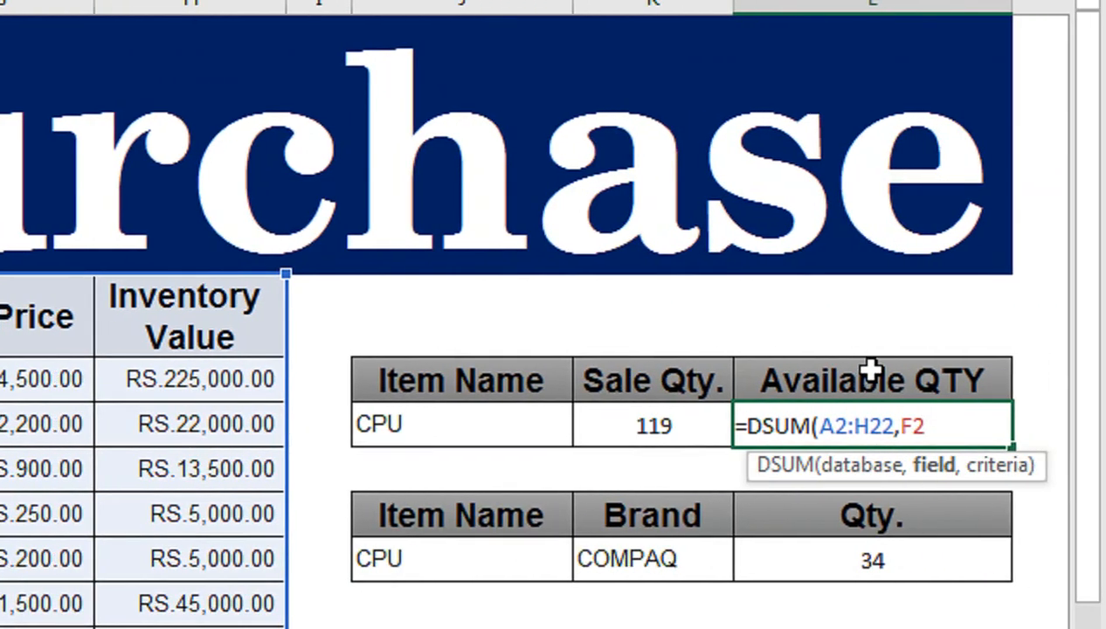
type(",")
left_click_drag(537, 395, 533, 427)
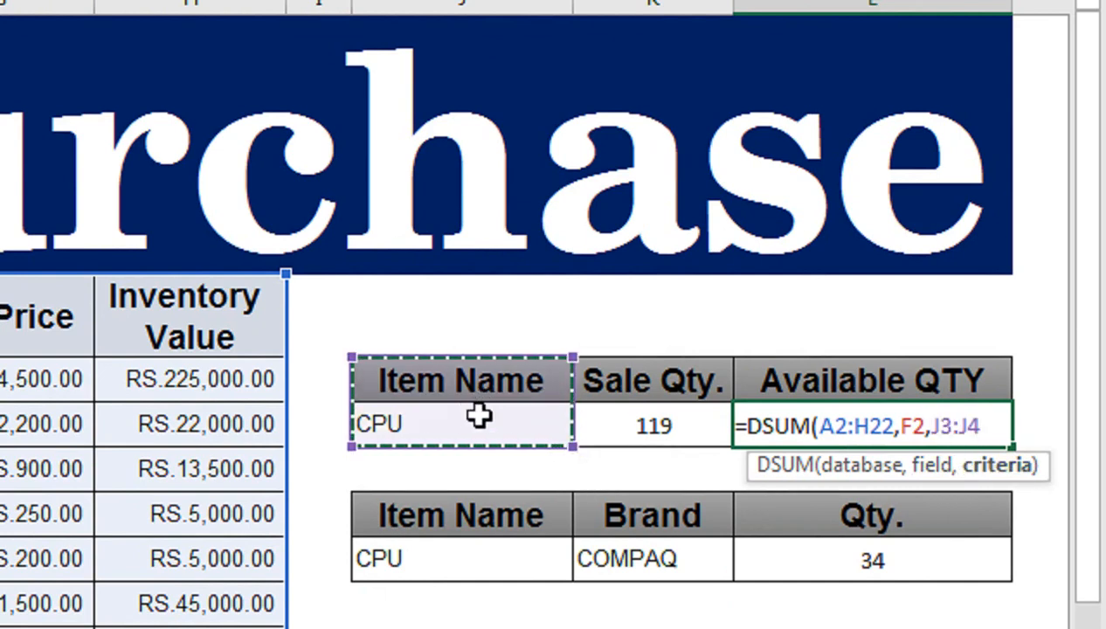
type(")")
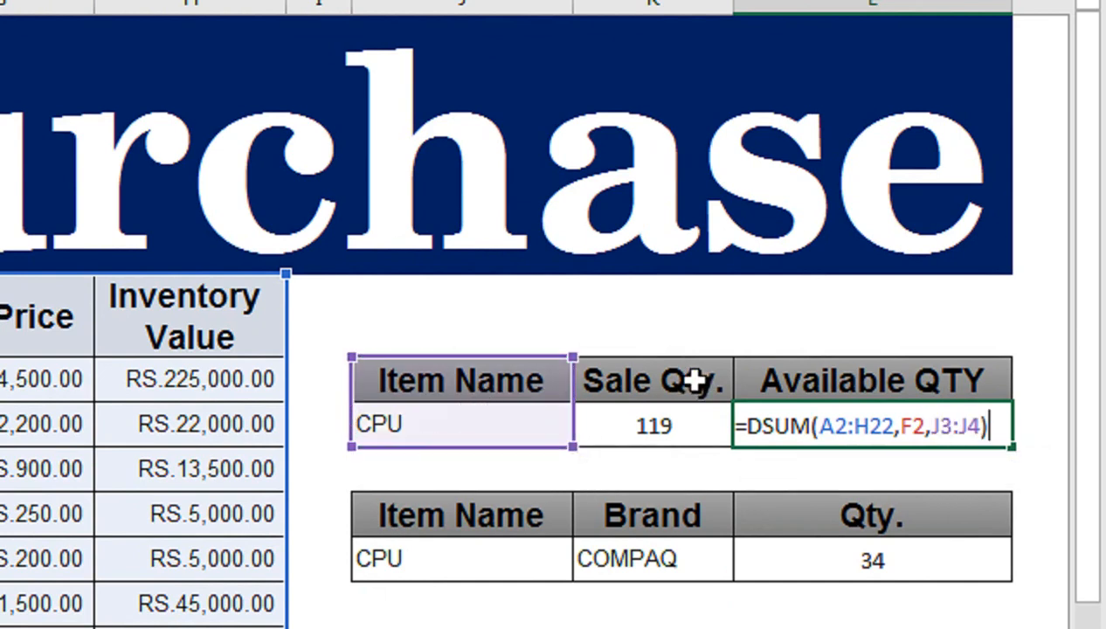
key("Return")
Replace the field argument D2 in the L7 Qty. formula with the Total header F2
left_click(809, 421)
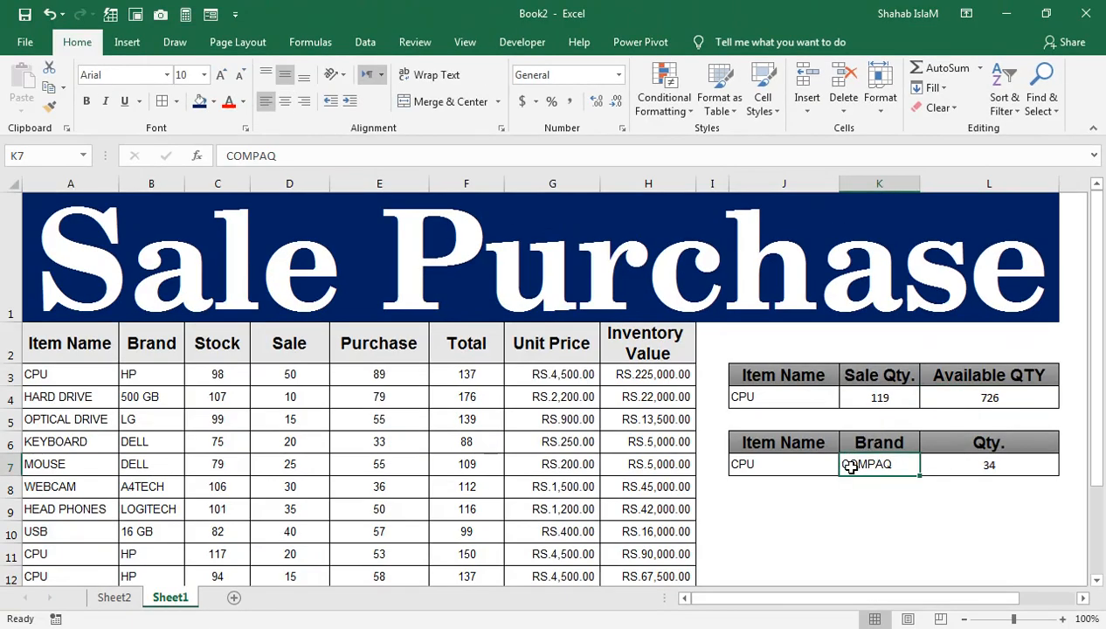
left_click(984, 402)
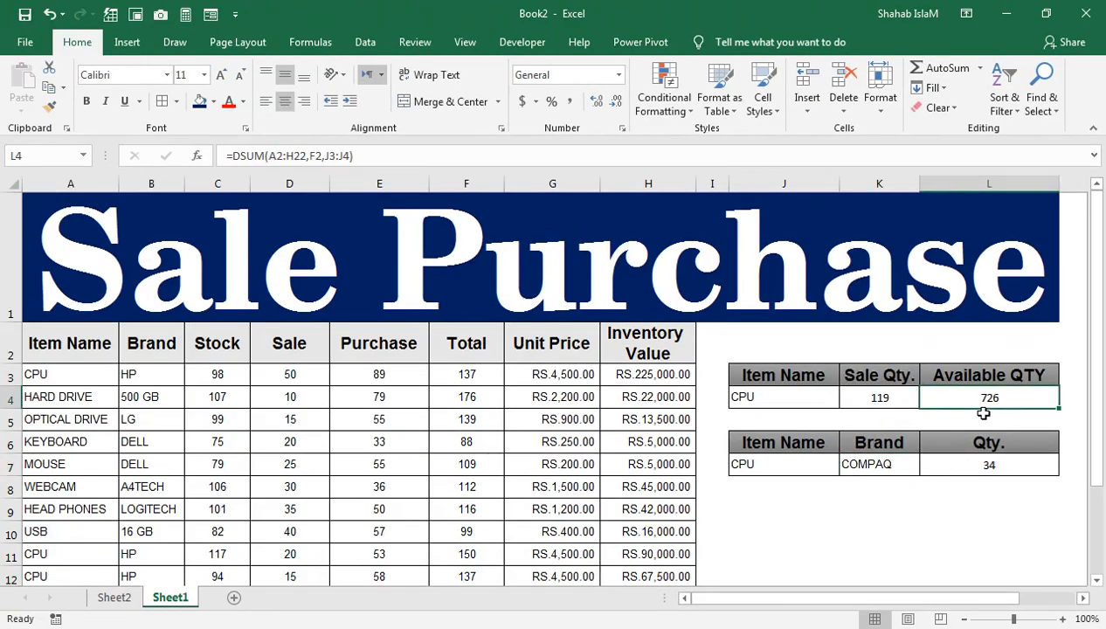
double_click(951, 469)
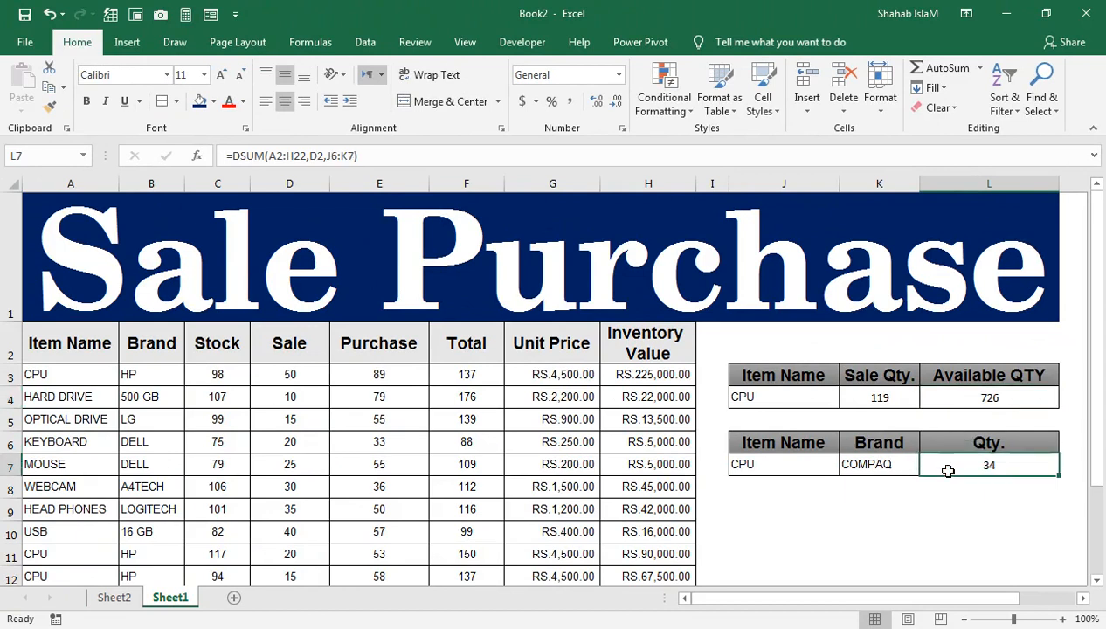
double_click(1009, 466)
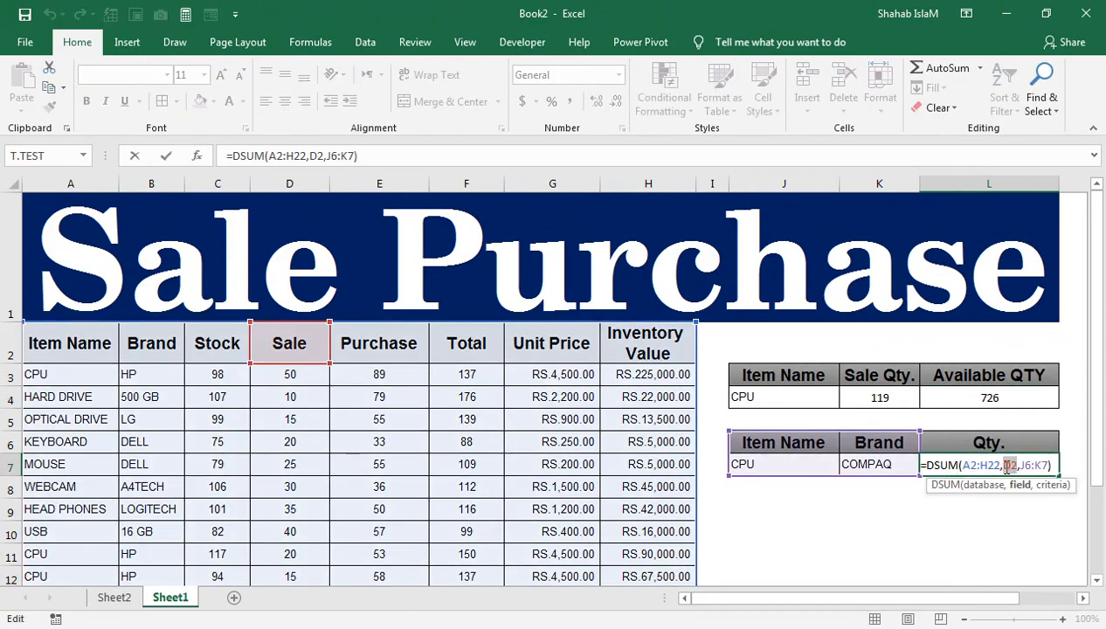
left_click(459, 342)
key("Return")
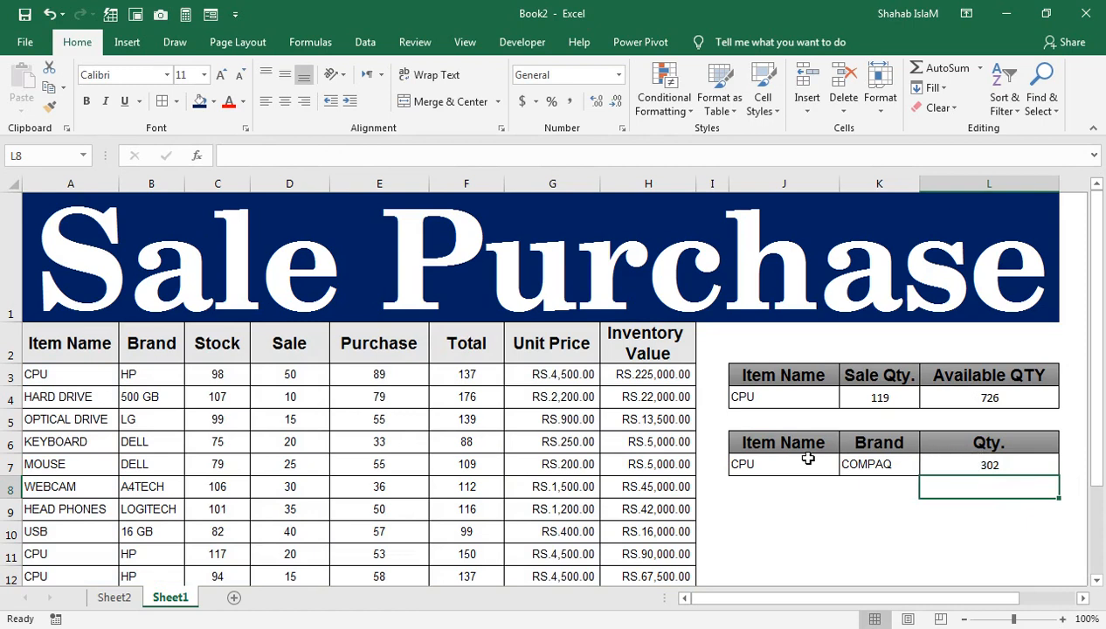
Change the second lookup table's brand in K7 to HP and check the recalculated quantities
left_click(891, 470)
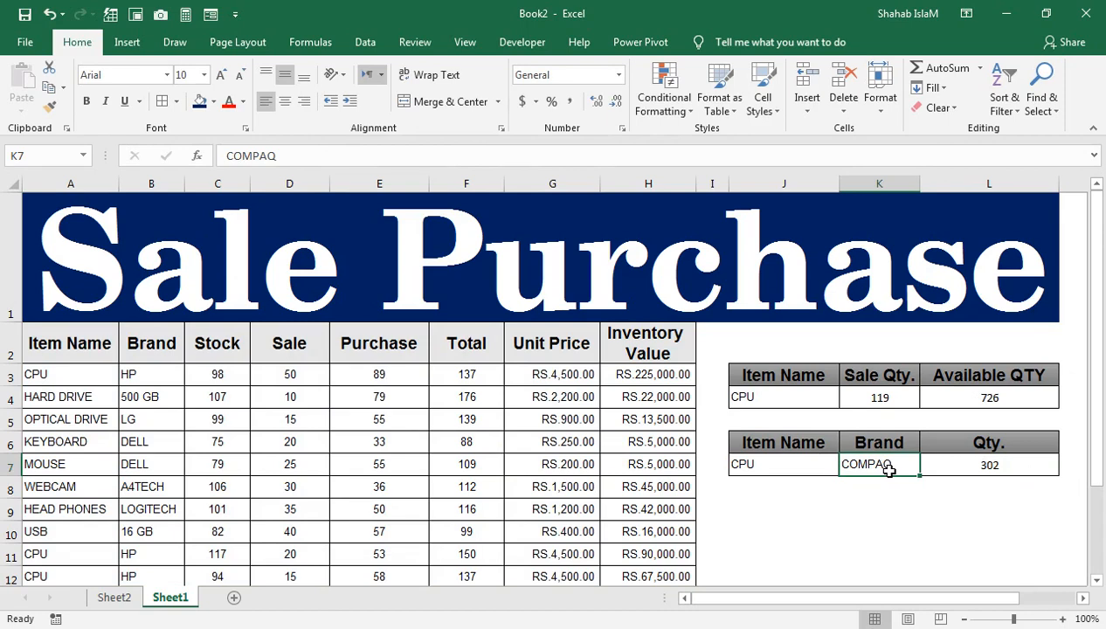
type("HP")
key("Return")
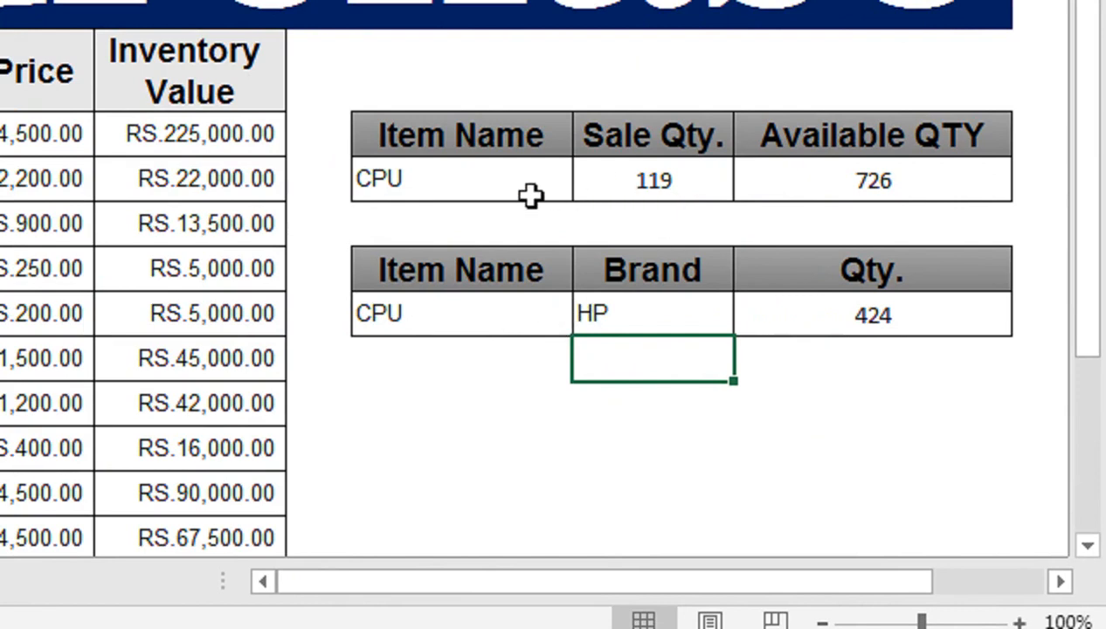
left_click(819, 181)
left_click(830, 313)
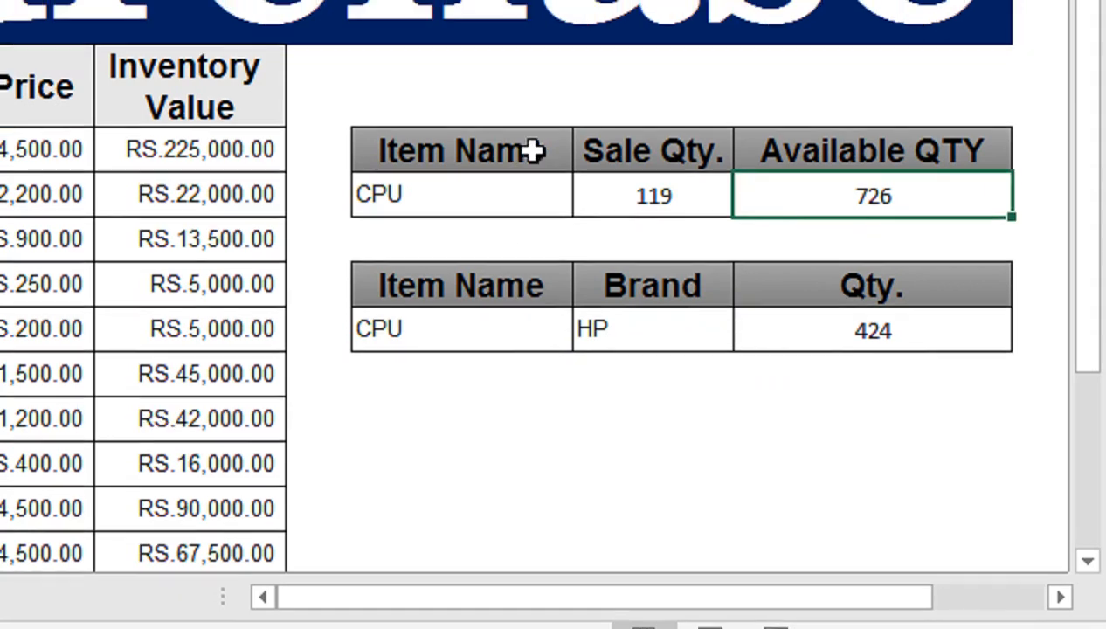
Apply data bars to the first lookup table J3:L4 and paste a copy of the table at J9
left_click_drag(529, 133, 798, 190)
key("ctrl+c")
key("ctrl+q")
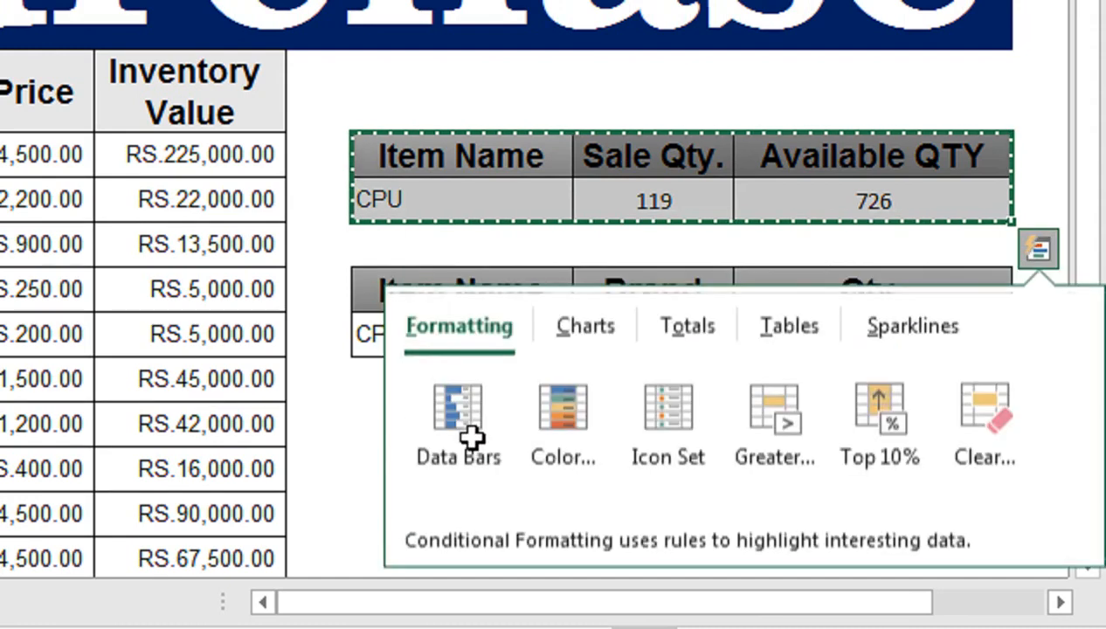
left_click(470, 440)
left_click(371, 418)
key("ctrl+v")
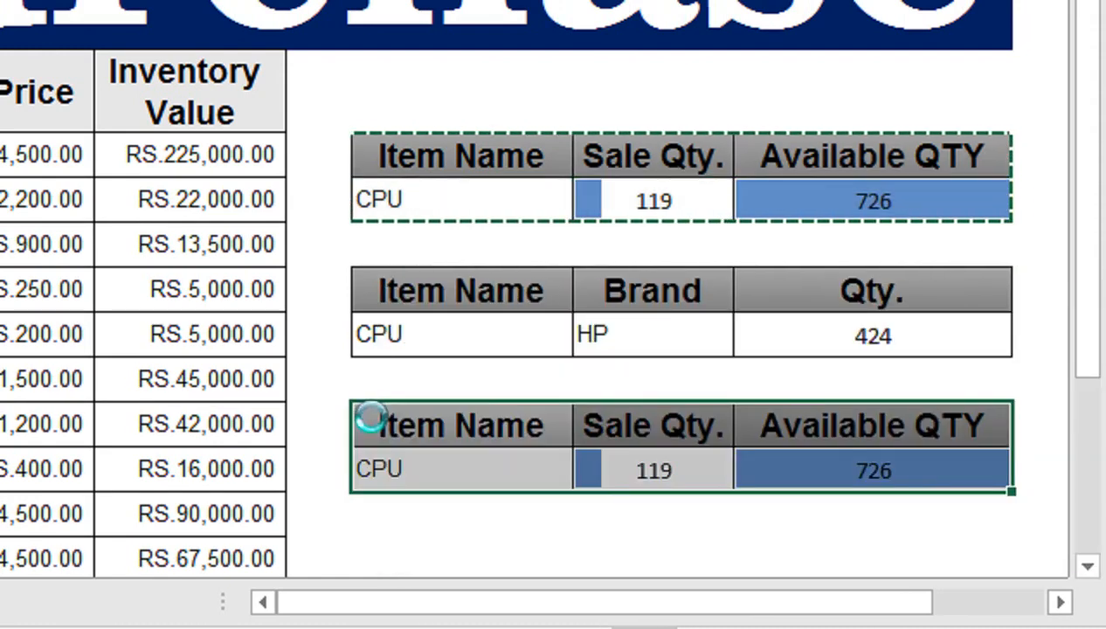
Check the copied Sale Qty. formula in K10, and clear the formulas from K10 and L10
double_click(710, 465)
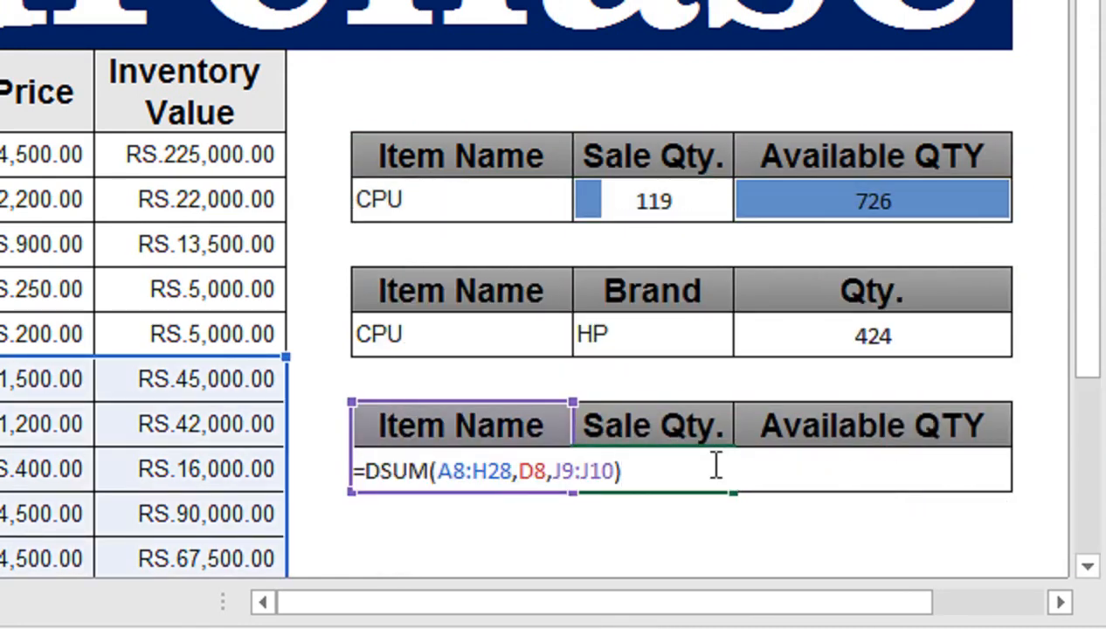
key("Return")
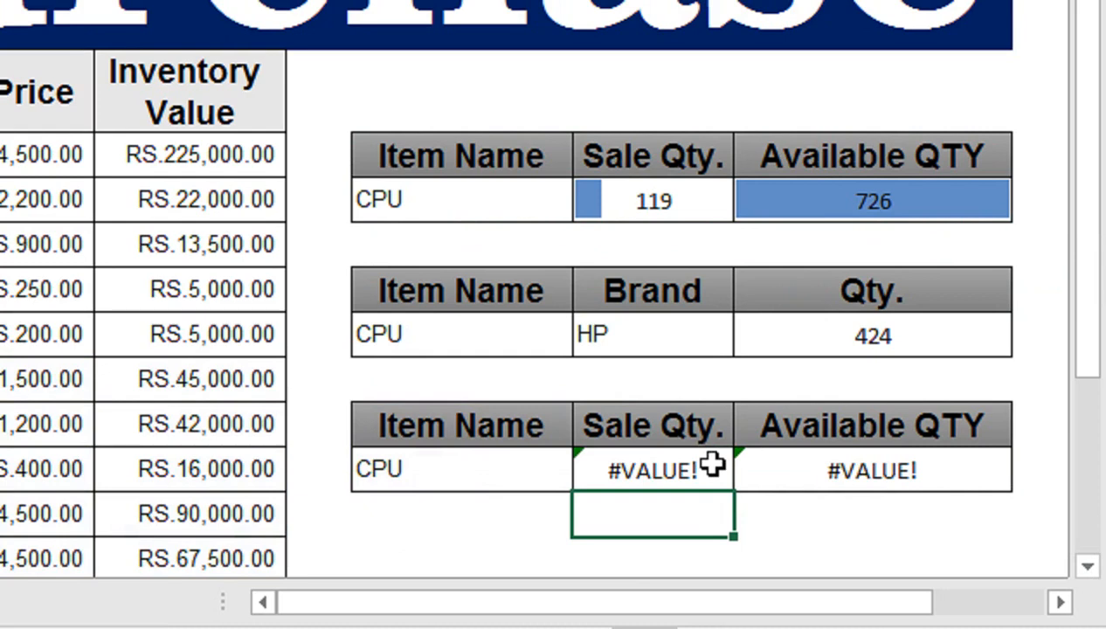
left_click(667, 466)
key("Delete")
key("Right")
key("Delete")
Rename the third lookup table's Available QTY header in L9 to NET AMOUNT
key("Down")
key("Up")
key("Up")
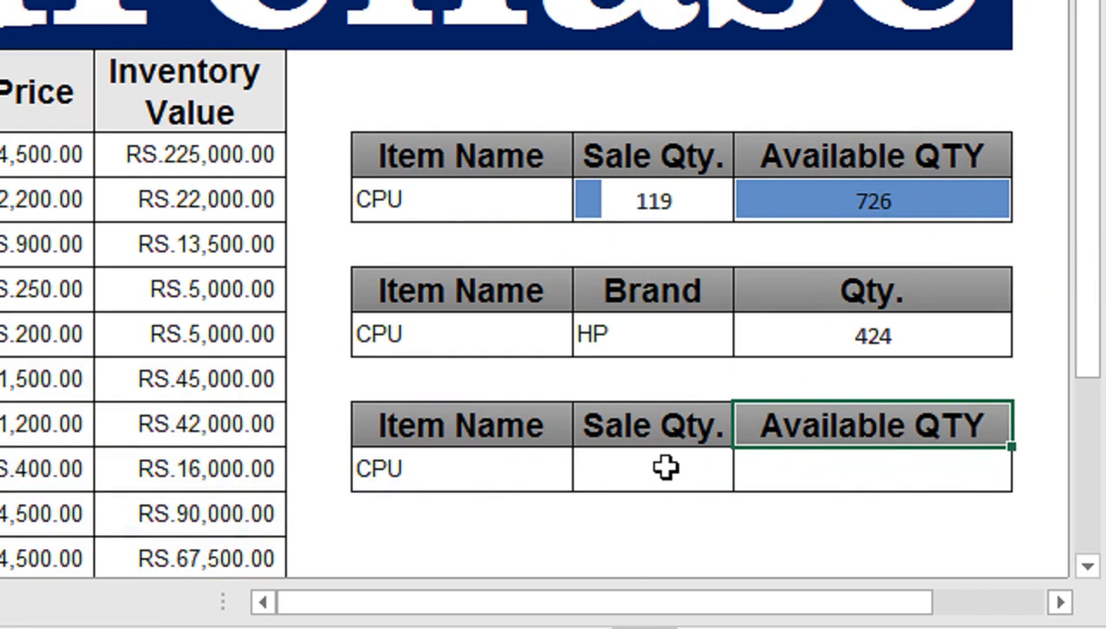
type("S")
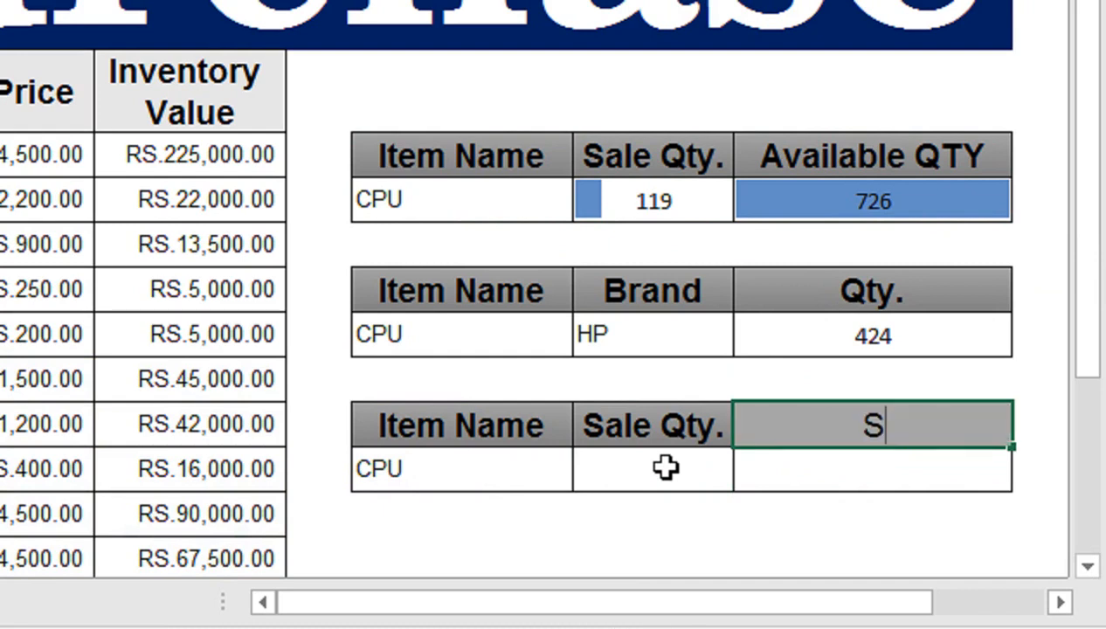
type("ET A")
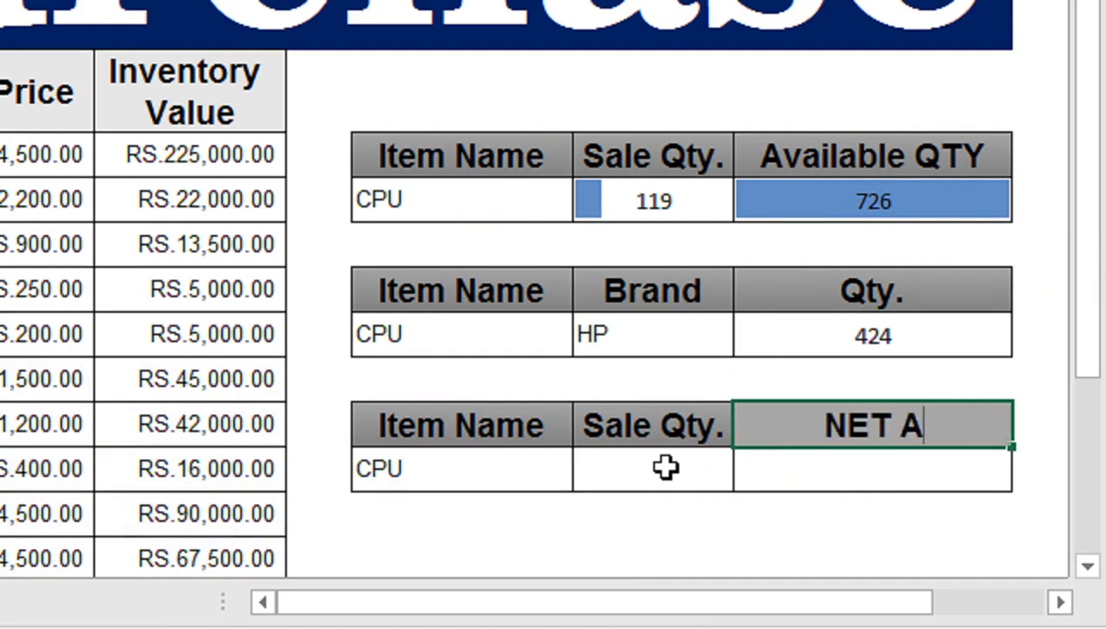
type("MOUNT")
key("Return")
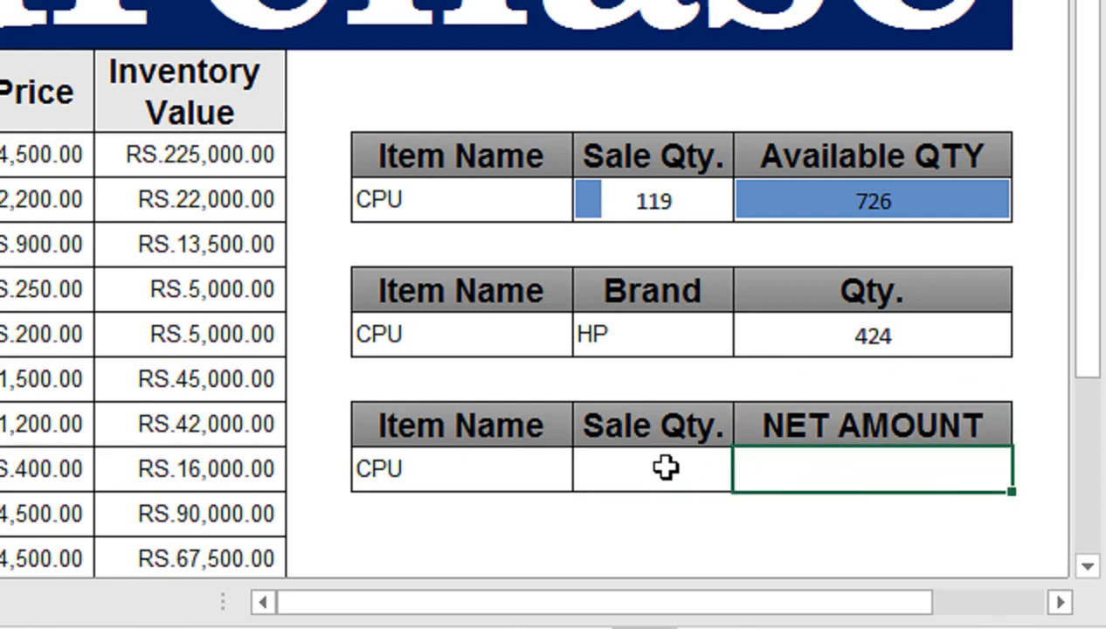
key("Left")
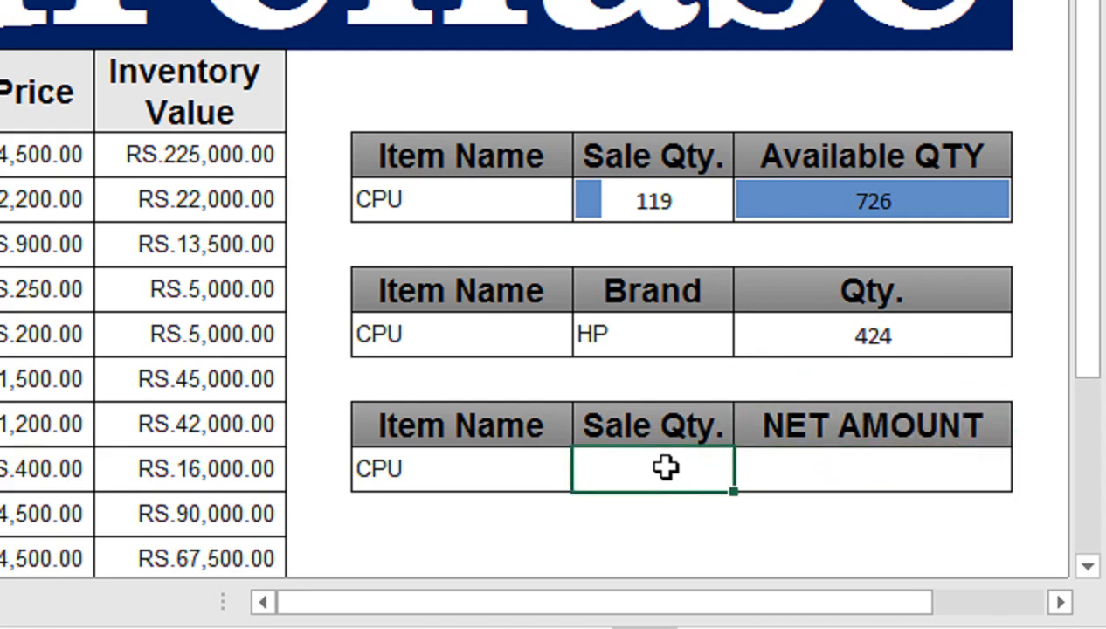
type("DSUM")
key("Tab")
Enter =DSUM(A2:H22,D2,J9:J10) in K10 to total the Sale column for the third lookup table's item
left_click(667, 469)
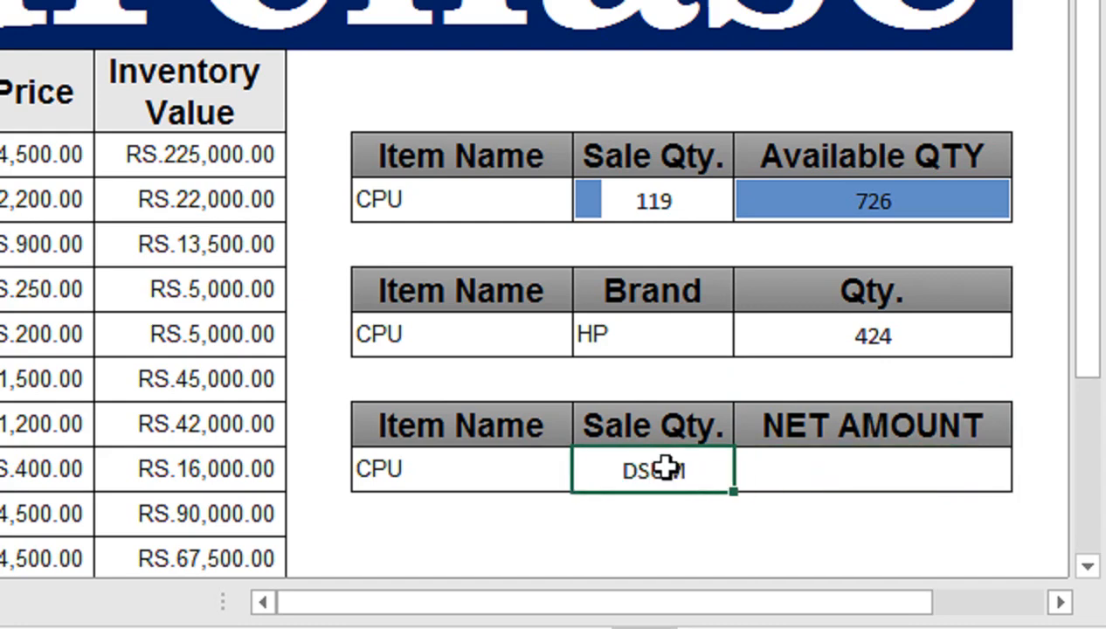
type("=DSUM(")
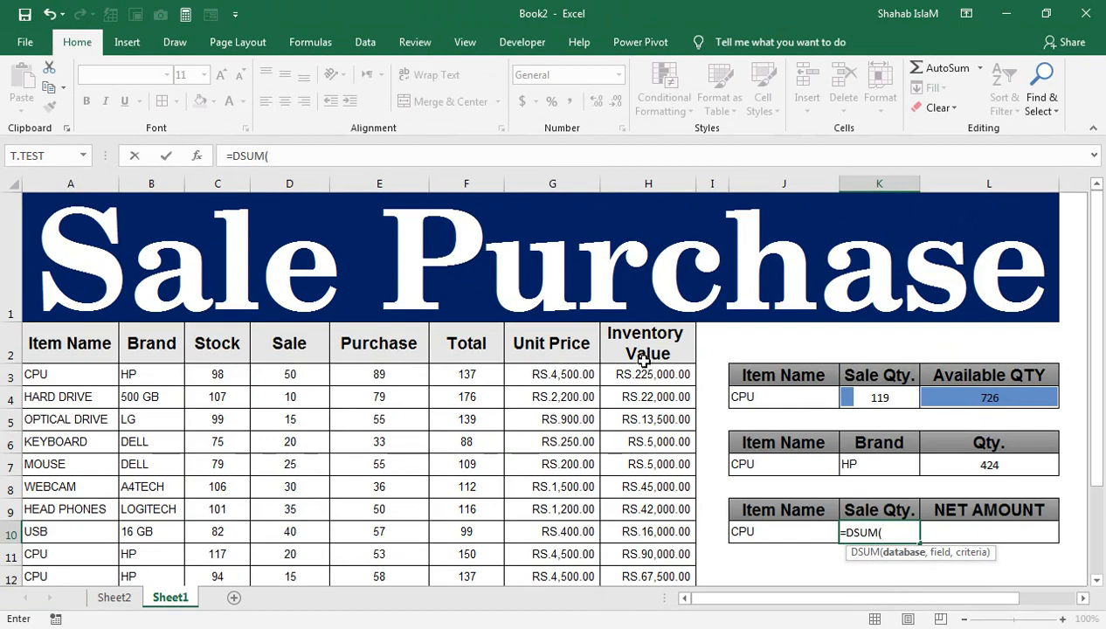
mouse_move(644, 359)
left_mouse_down()
mouse_move(35, 354)
mouse_move(35, 568)
mouse_move(647, 349)
left_mouse_up()
type(",")
key("Up")
key("Up")
key("Up")
key("Up")
key("Up")
key("Up")
key("Up")
key("Up")
key("Up")
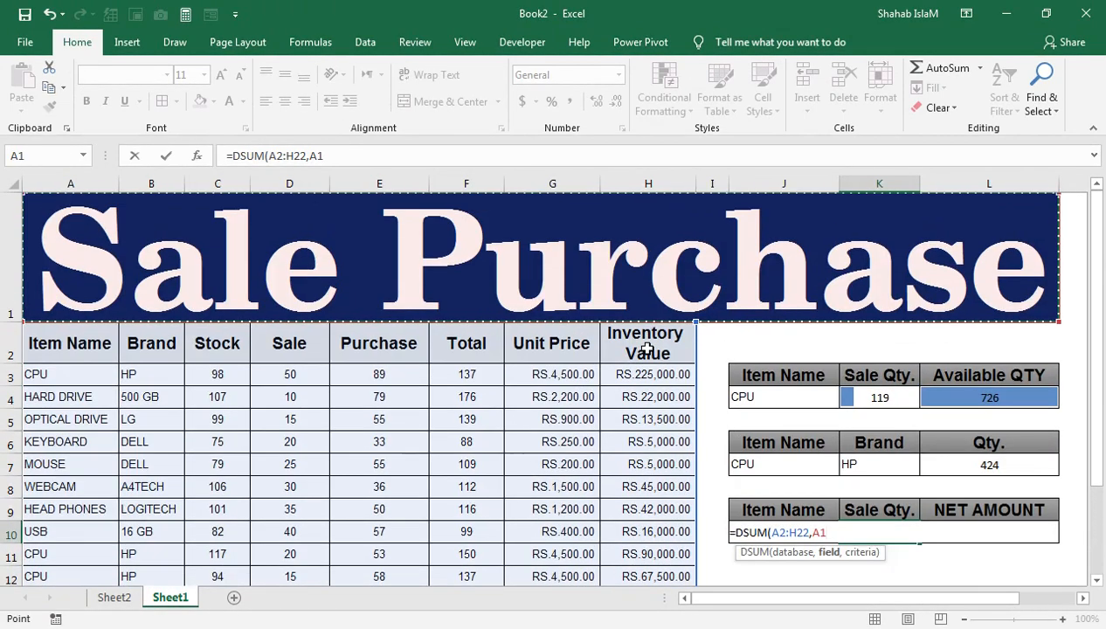
key("Down")
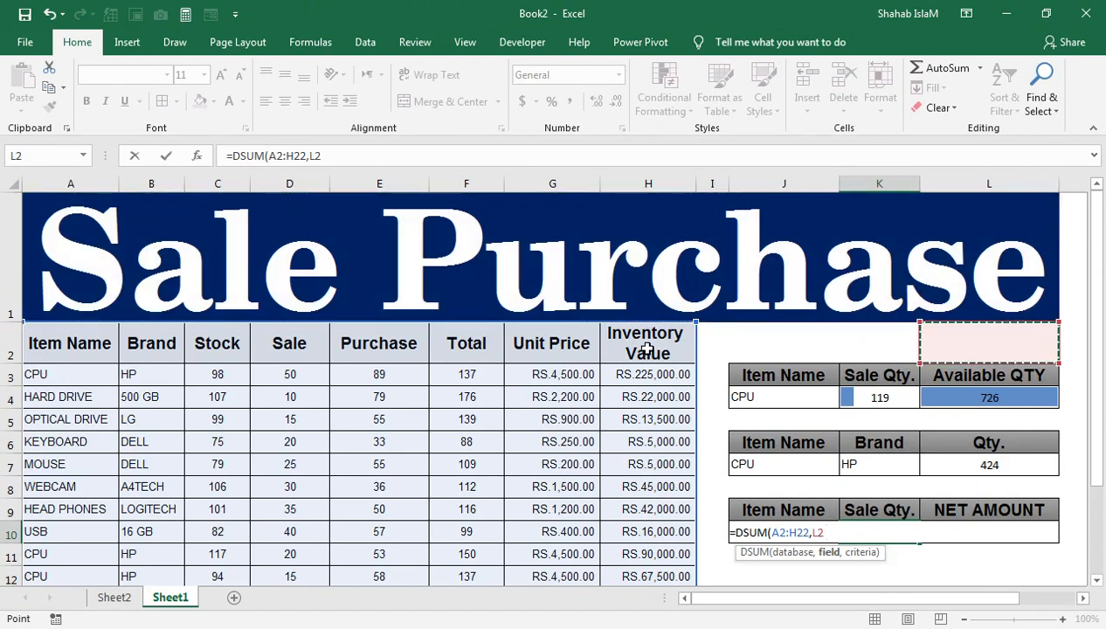
left_click(291, 342)
type(",")
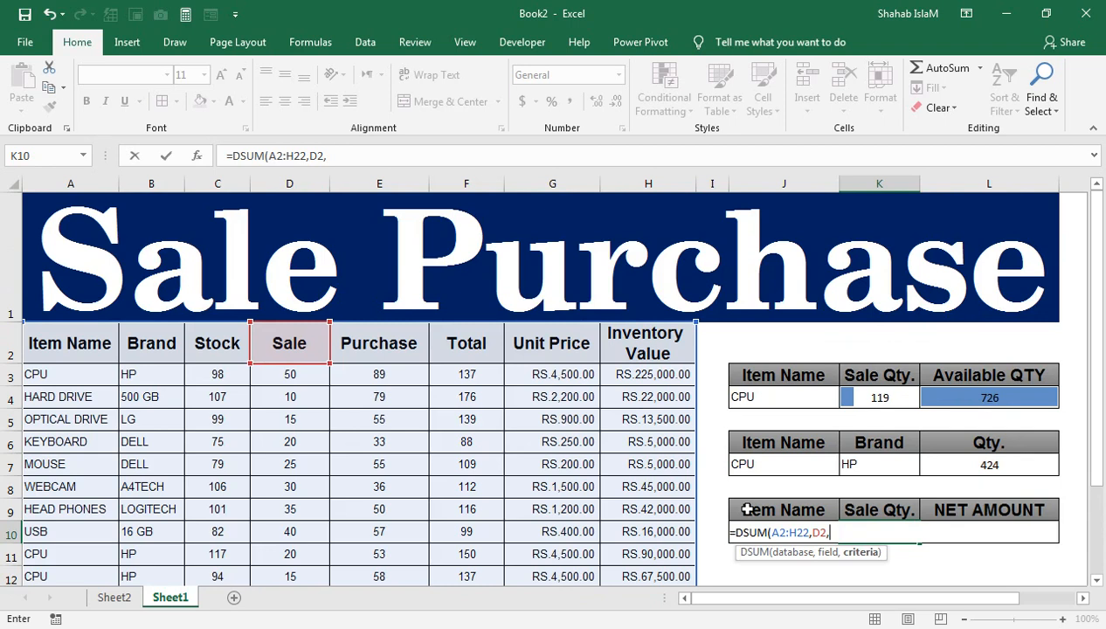
left_click_drag(742, 508, 748, 536)
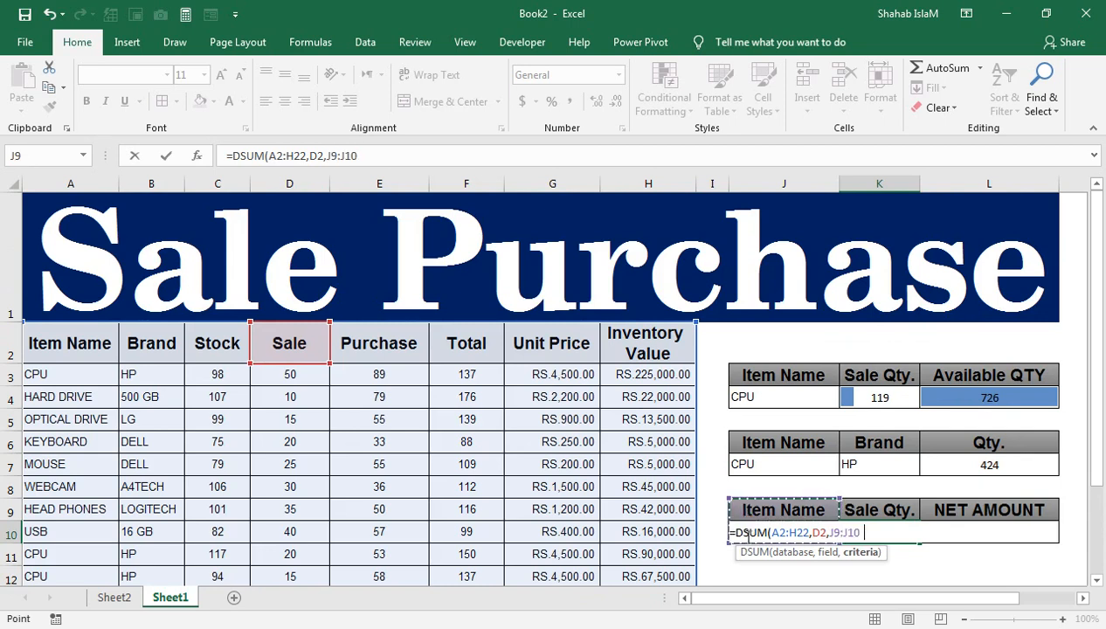
type(")")
key("Return")
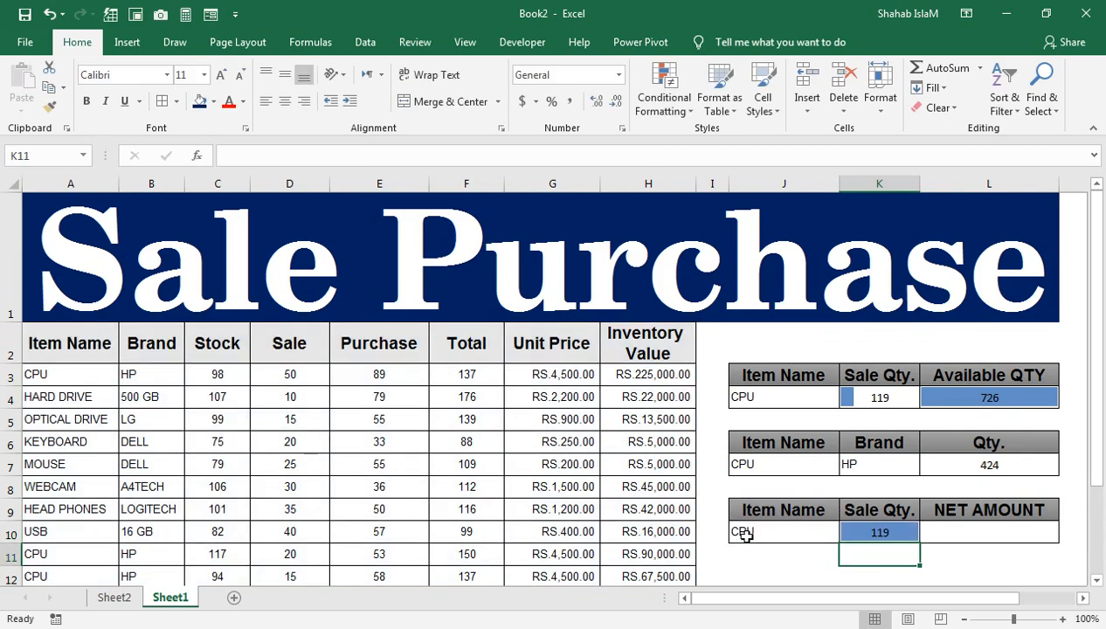
Start a DSUM formula in the NET AMOUNT cell L10 with A2:H22 as its database
left_click(909, 539)
left_click(960, 530)
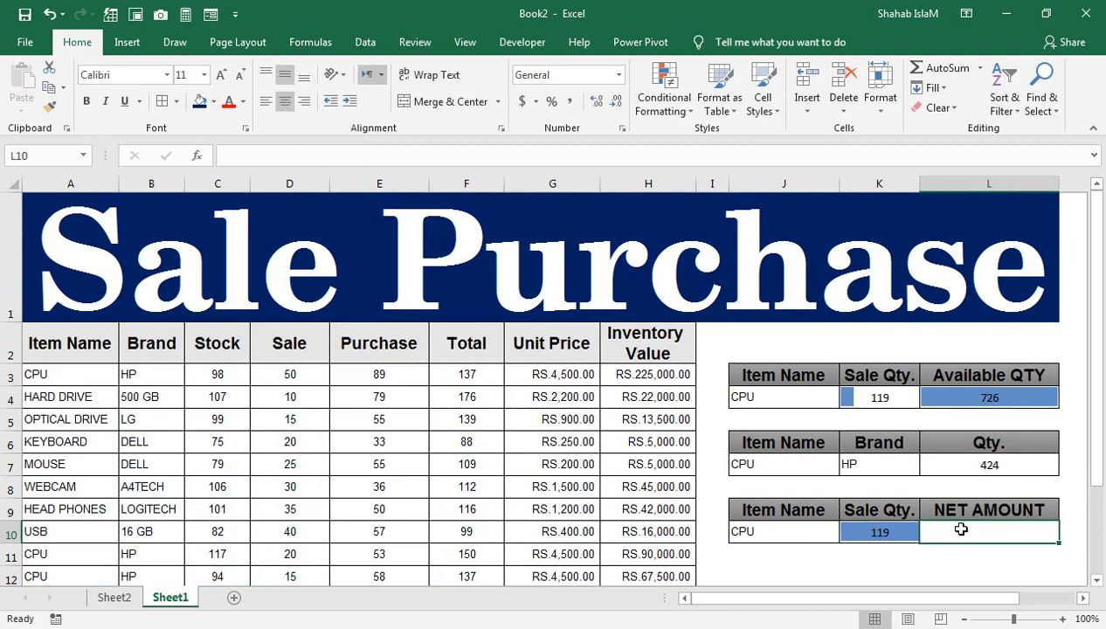
type("=DS")
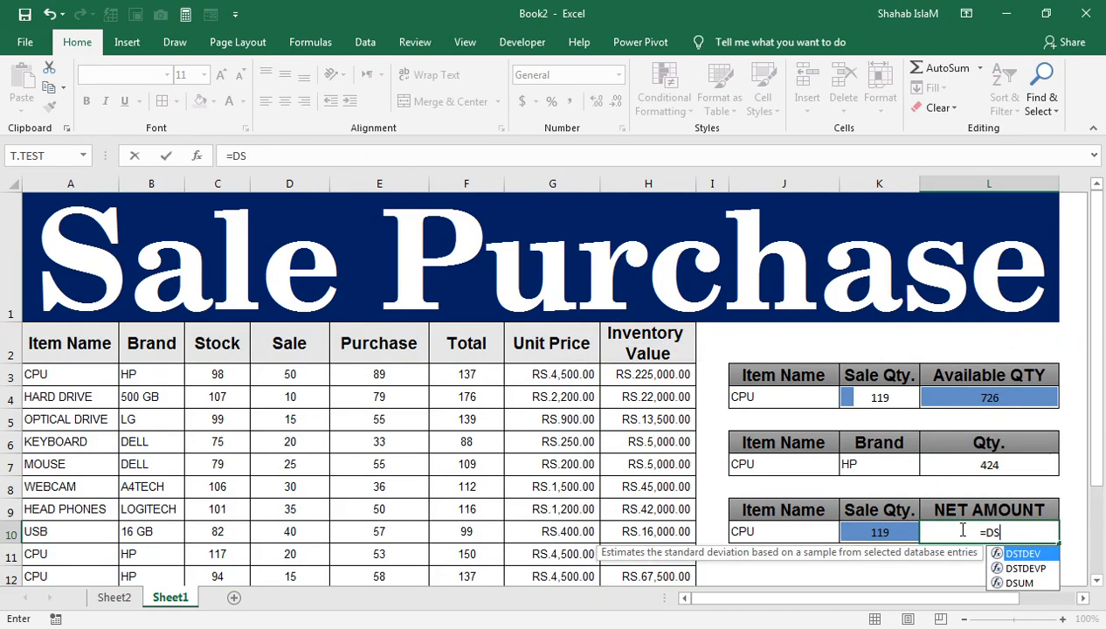
type("UM(")
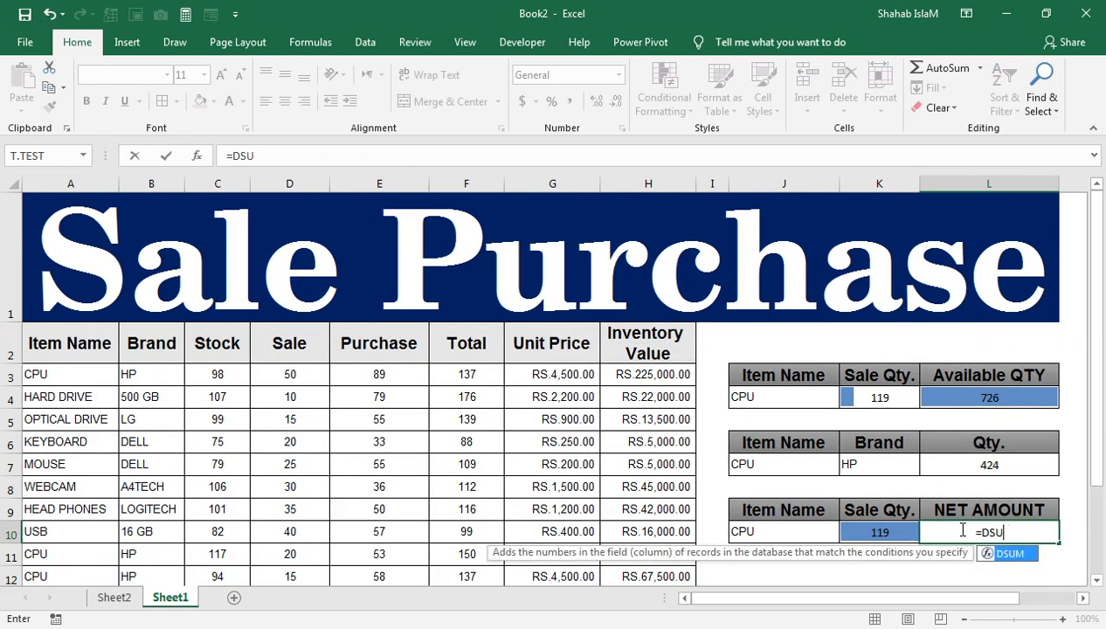
key("Left")
key("Left")
key("Left")
key("Up")
key("Up")
key("Up")
key("Up")
key("Up")
key("Up")
key("Up")
key("Up")
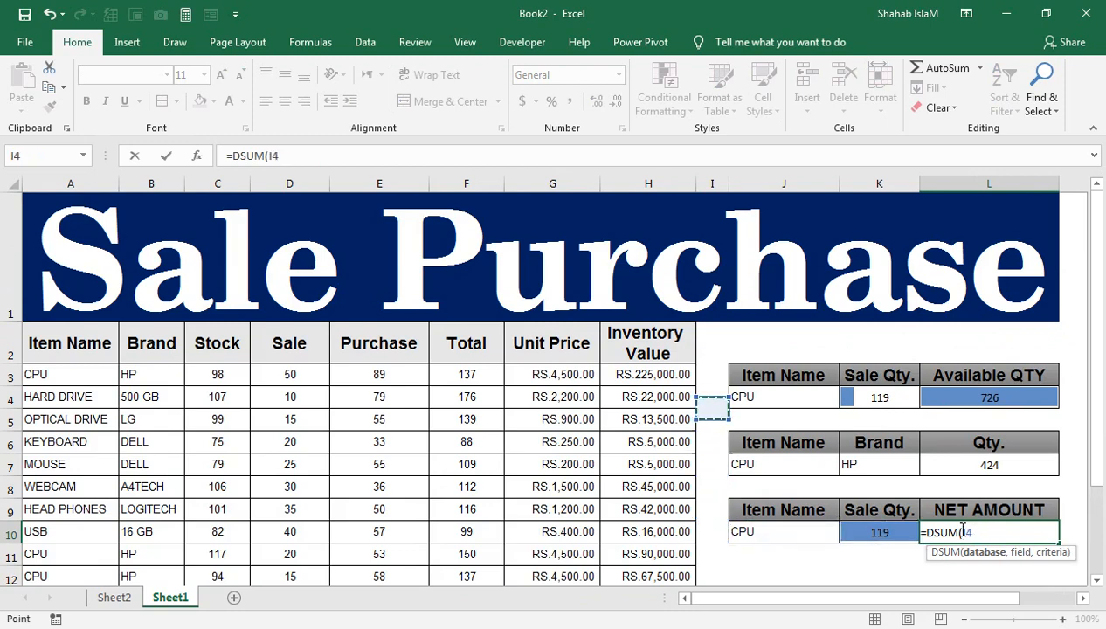
key("Left")
key("ctrl+shift+Left")
key("ctrl+shift+Down")
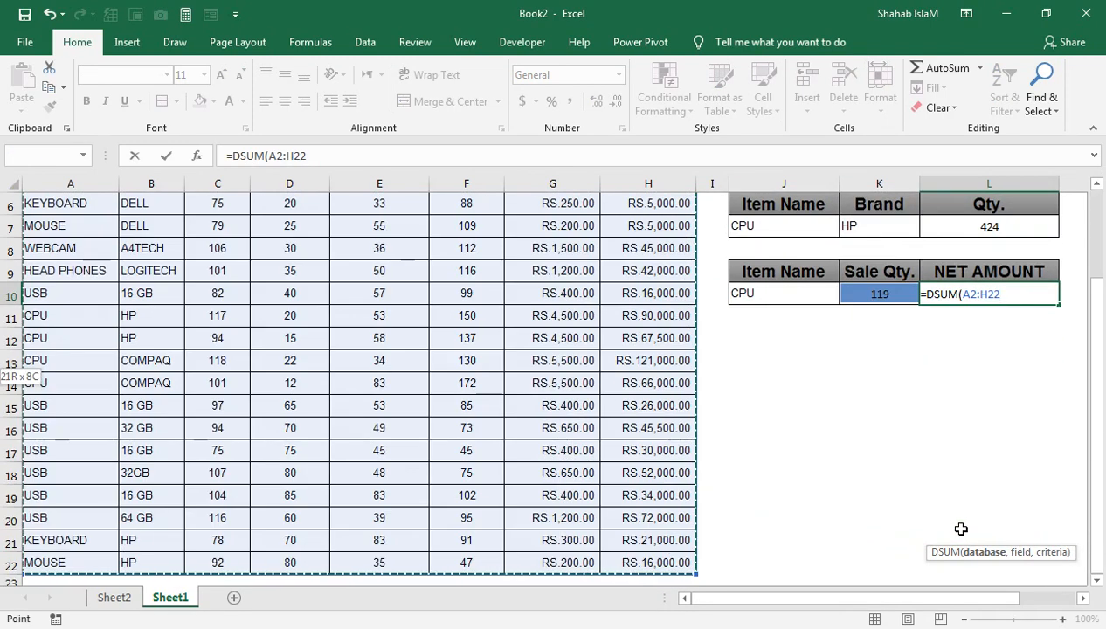
Complete the L10 formula with the Inventory Value header H2 as the field and J9:J10 as the criteria
type(",")
key("Up")
key("Up")
key("Up")
key("Up")
key("Up")
key("Up")
key("Up")
key("Up")
key("Up")
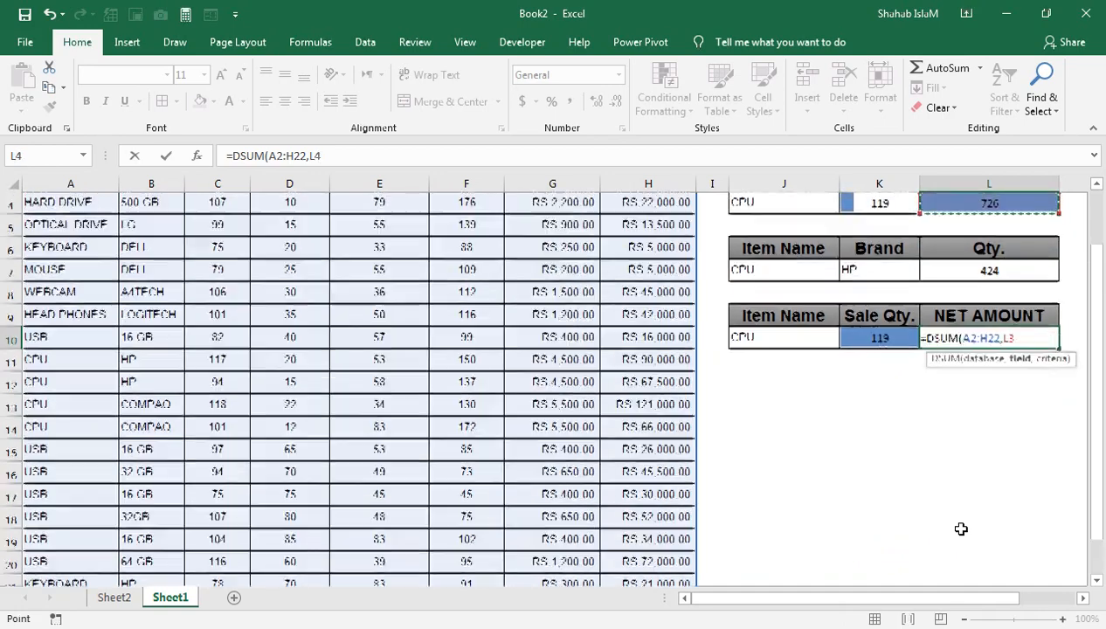
key("Down")
key("Left")
key("Left")
key("Left")
key("Left")
key("Left")
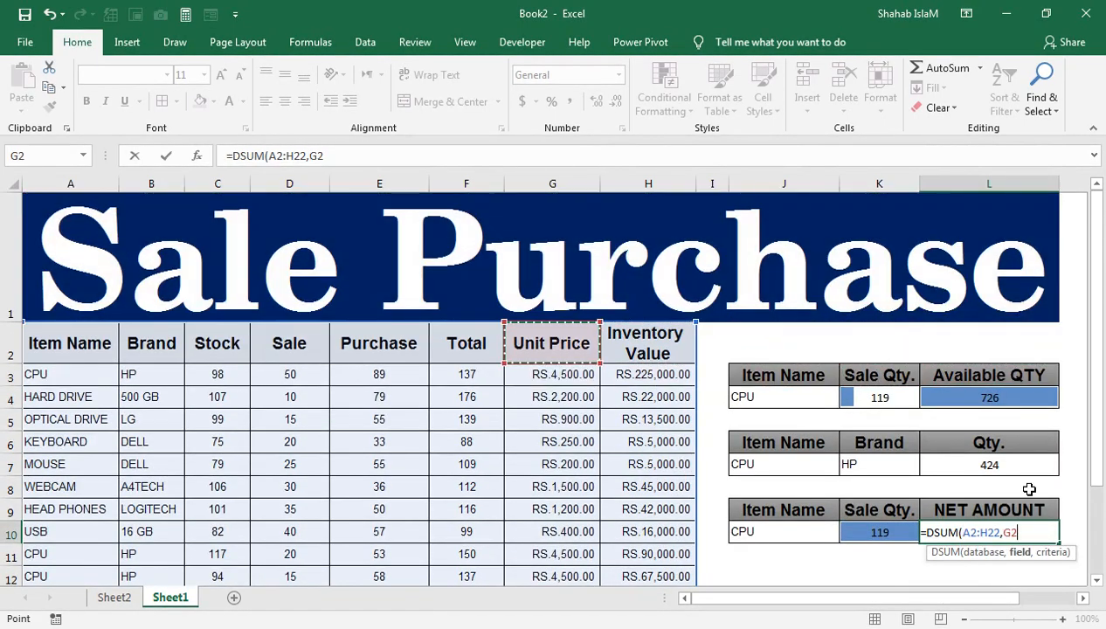
key("Right")
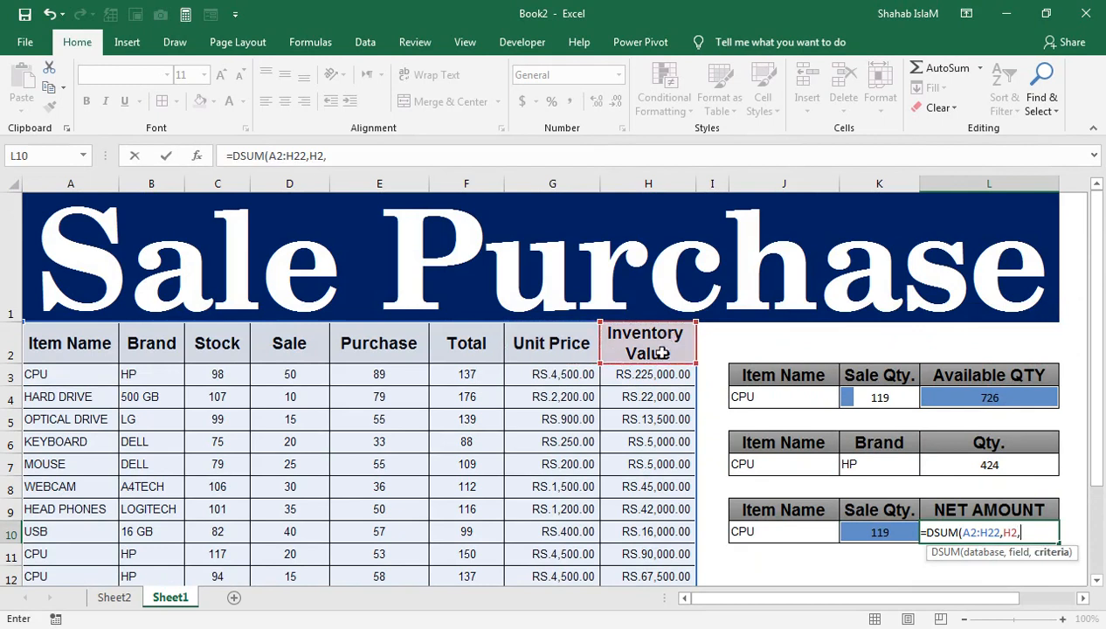
left_click_drag(792, 514, 786, 529)
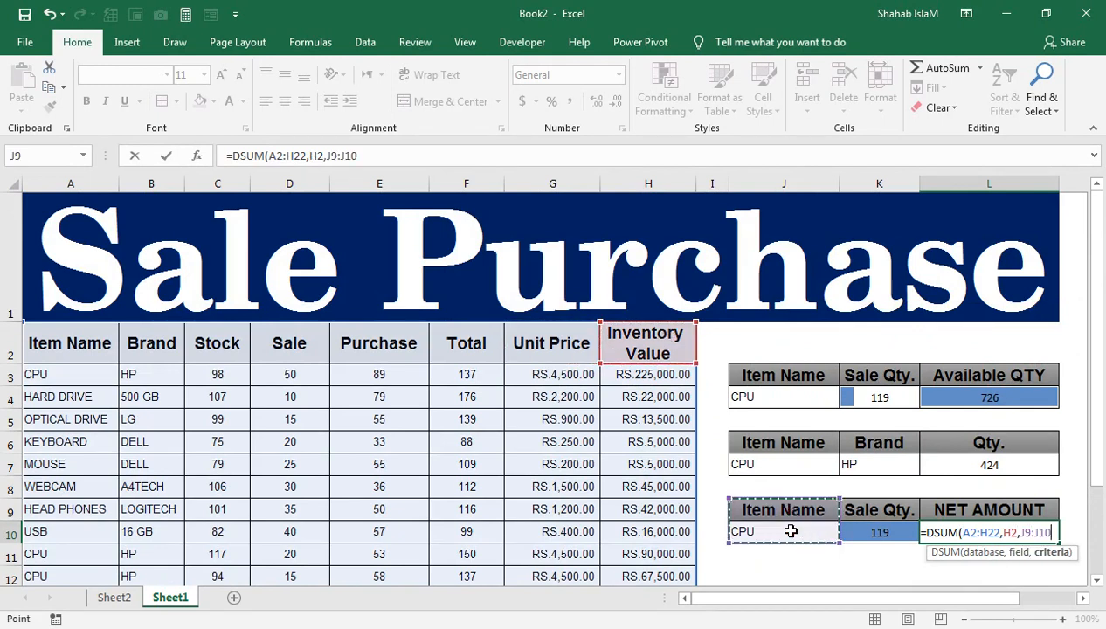
type(")")
key("Return")
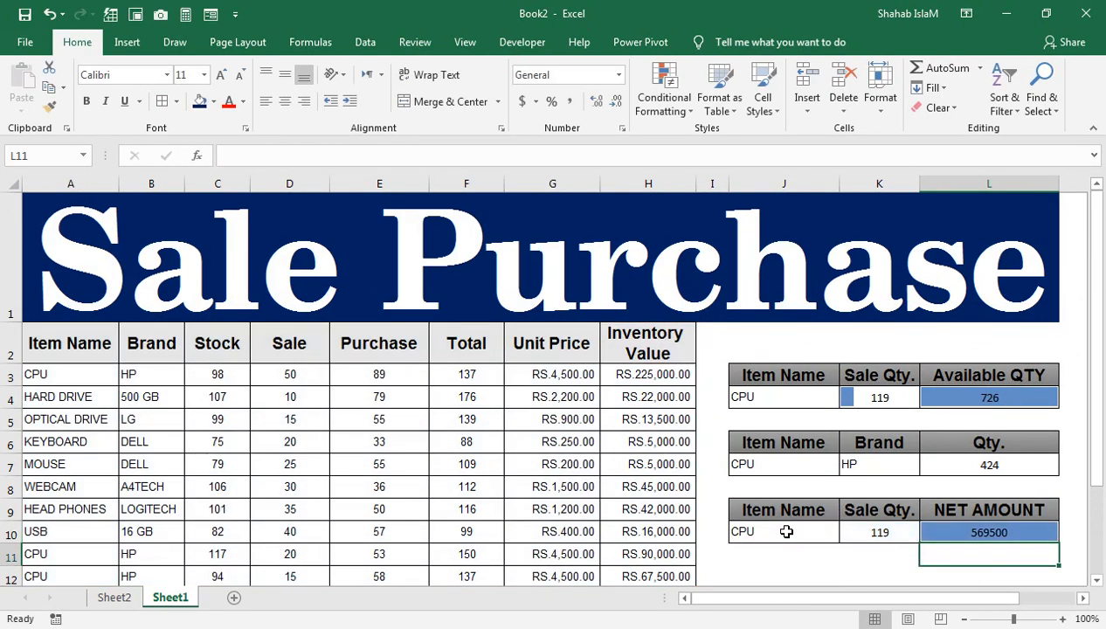
Clear the conditional formatting rules from K10:L10 in the third lookup table
left_click(983, 525)
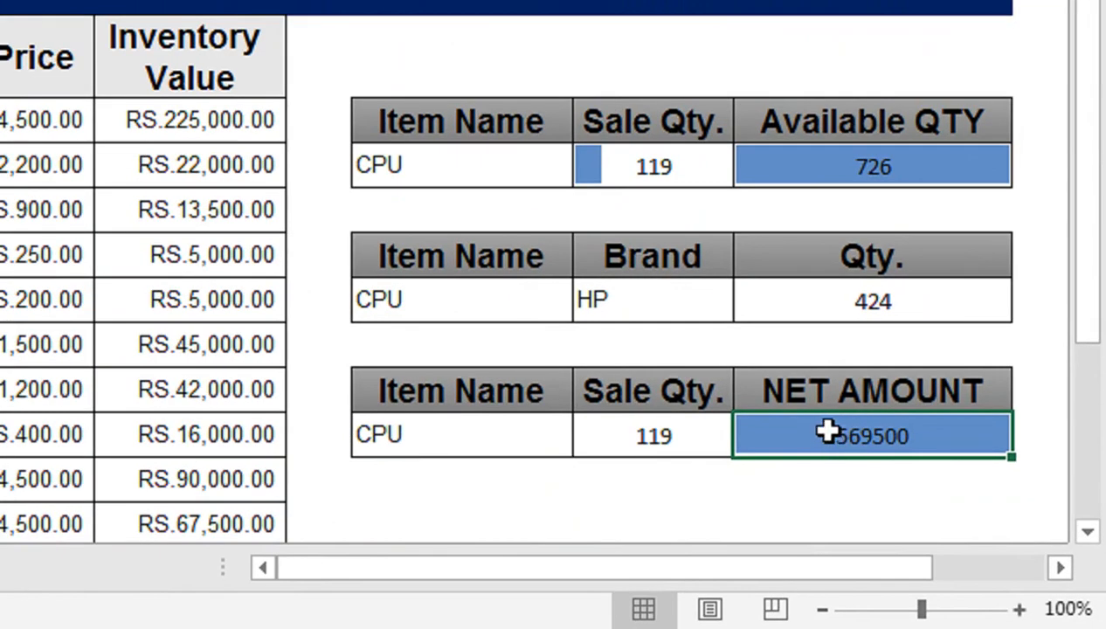
left_click_drag(828, 431, 661, 444)
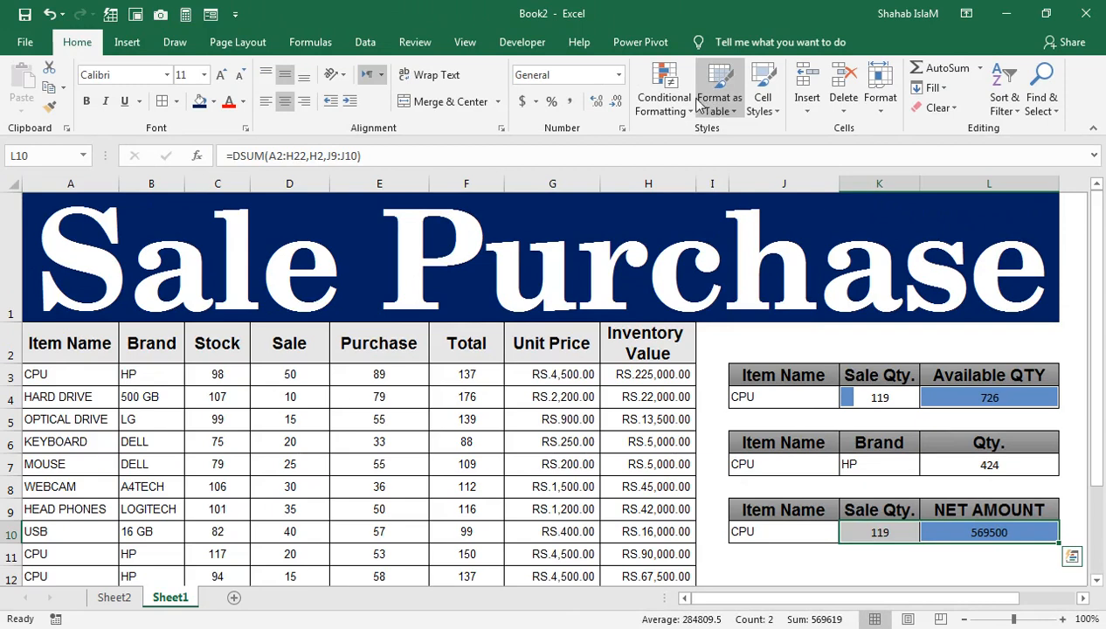
left_click(664, 97)
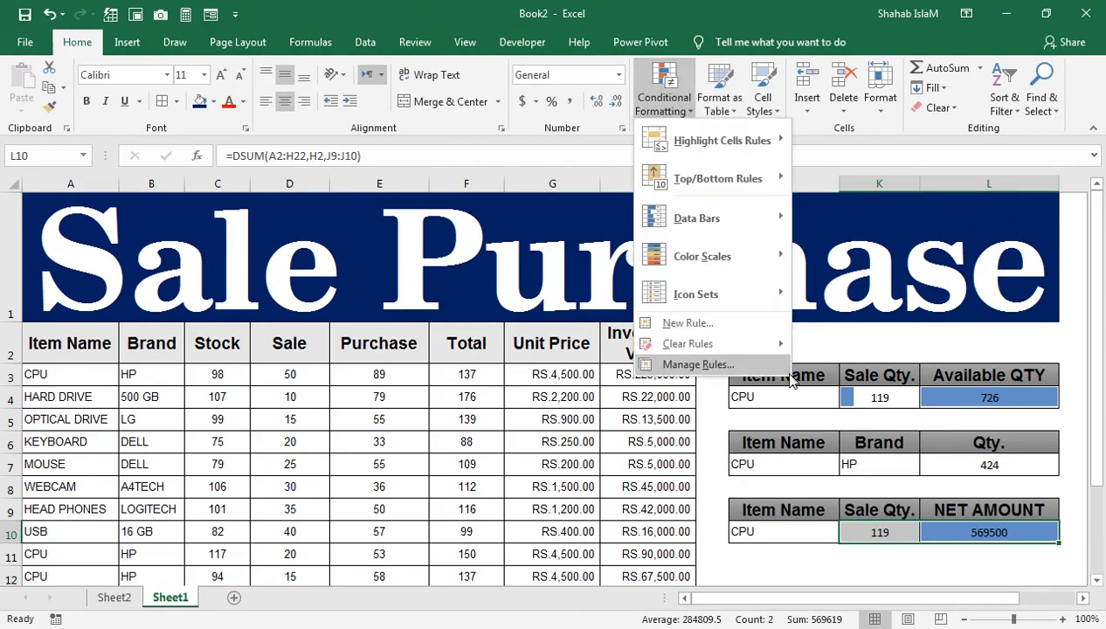
mouse_move(778, 348)
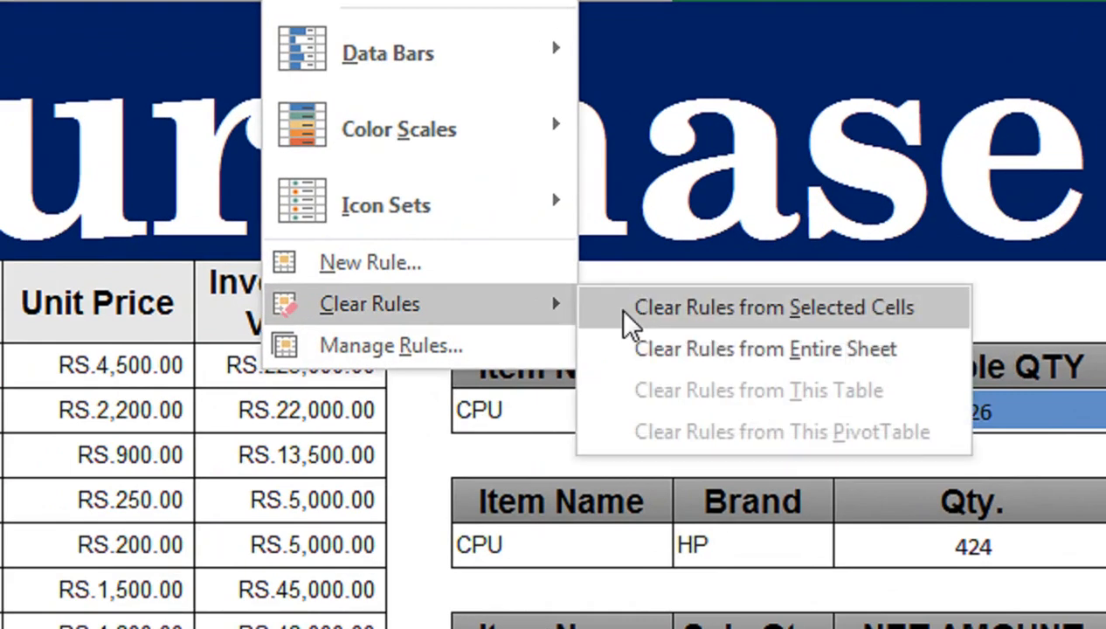
left_click(624, 312)
Clear the conditional formatting rules from K4:L4 in the first lookup table
left_click_drag(686, 411, 909, 415)
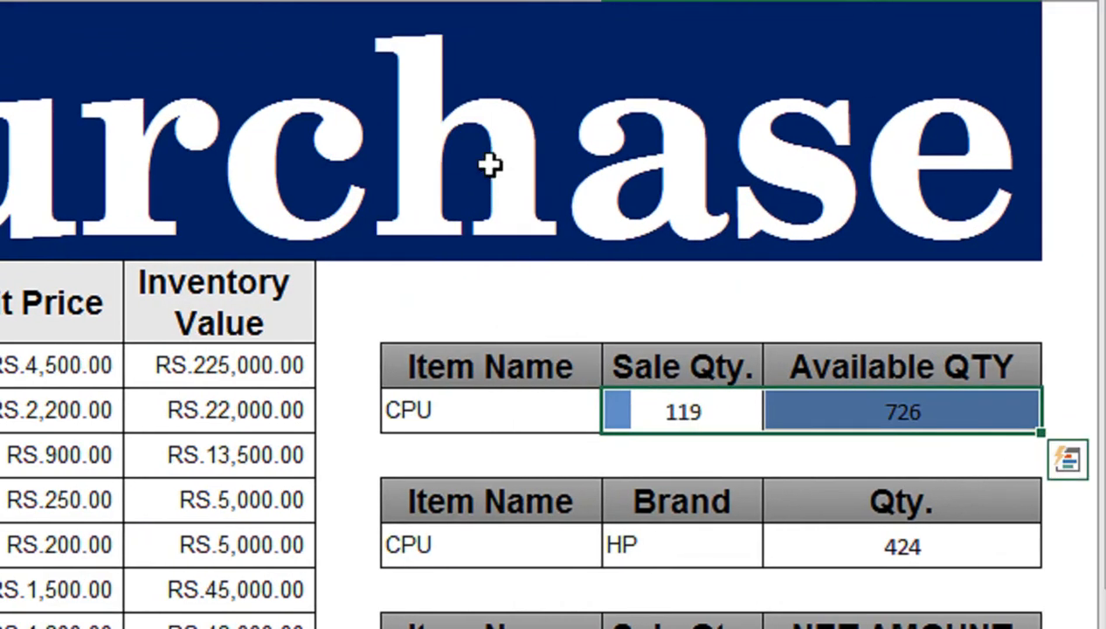
left_click(309, 156)
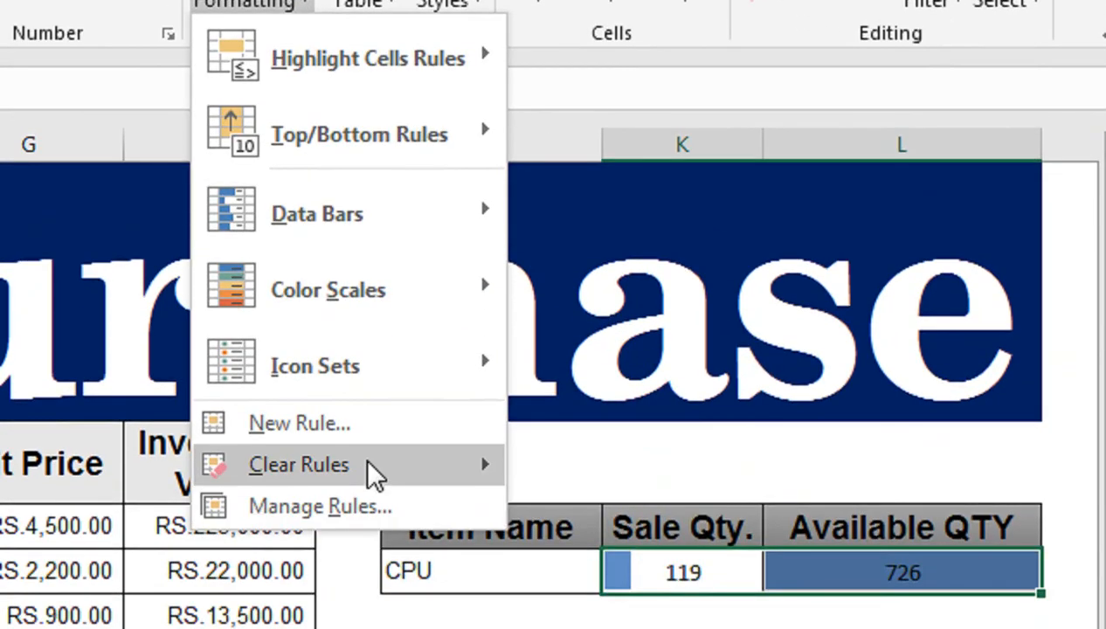
mouse_move(372, 474)
left_click(583, 481)
left_click(553, 609)
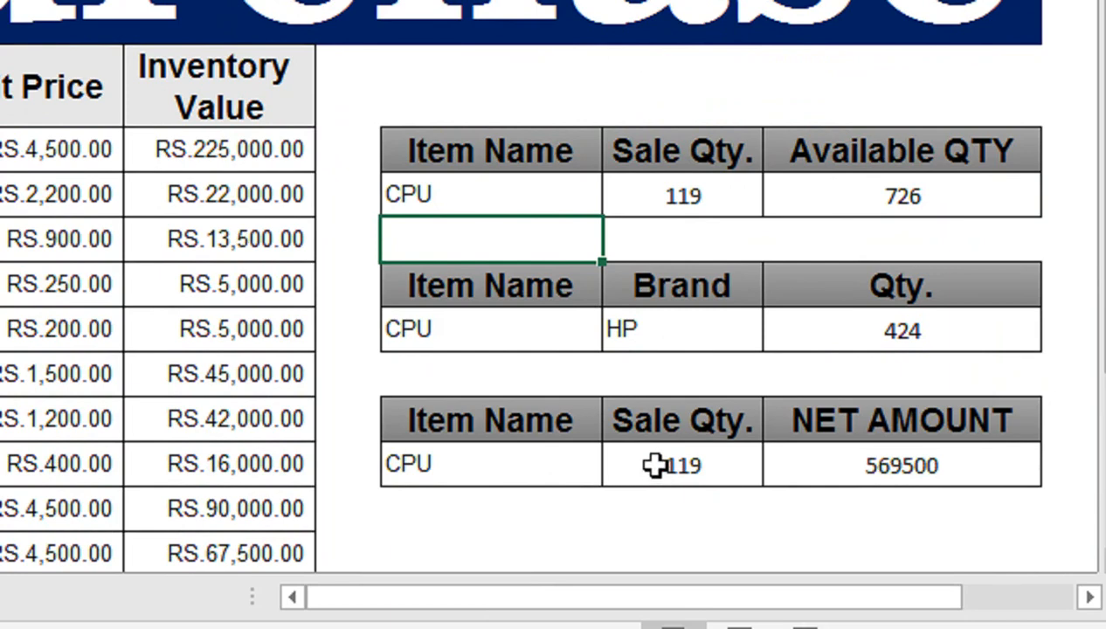
Apply the comma number style to the NET AMOUNT value in L10
left_click(841, 470)
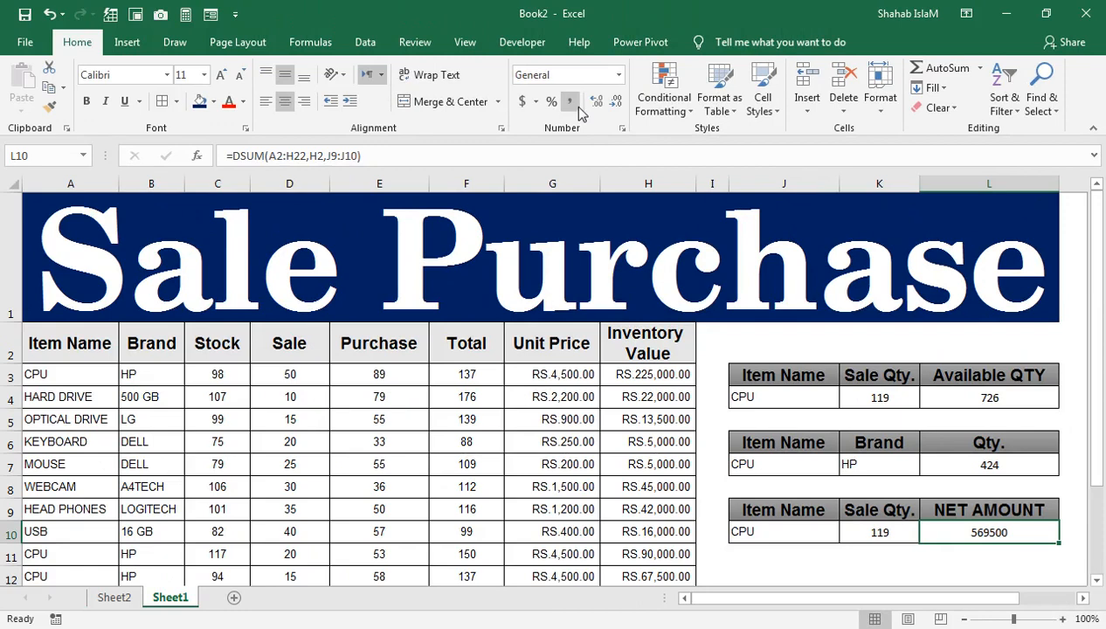
left_click(571, 102)
left_click(925, 483)
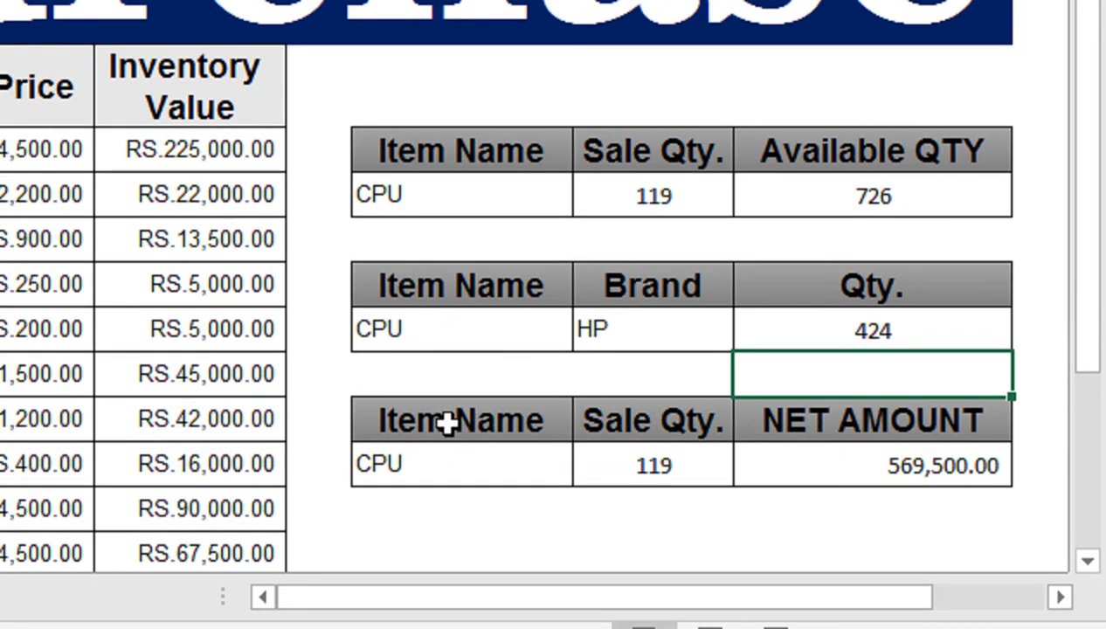
left_click(222, 421)
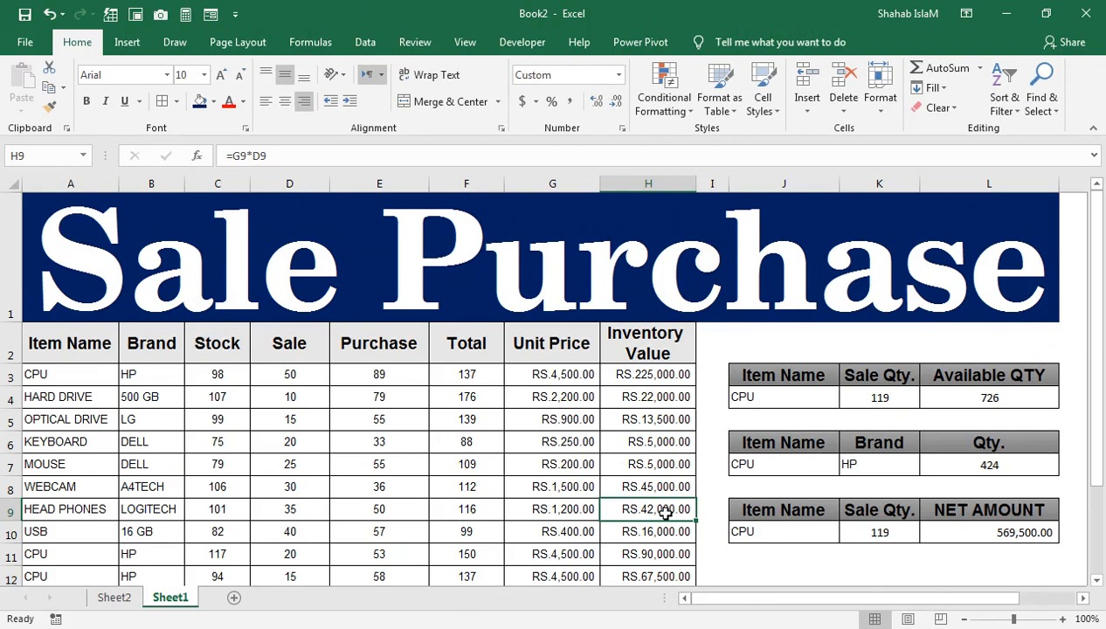
key("ctrl+Home")
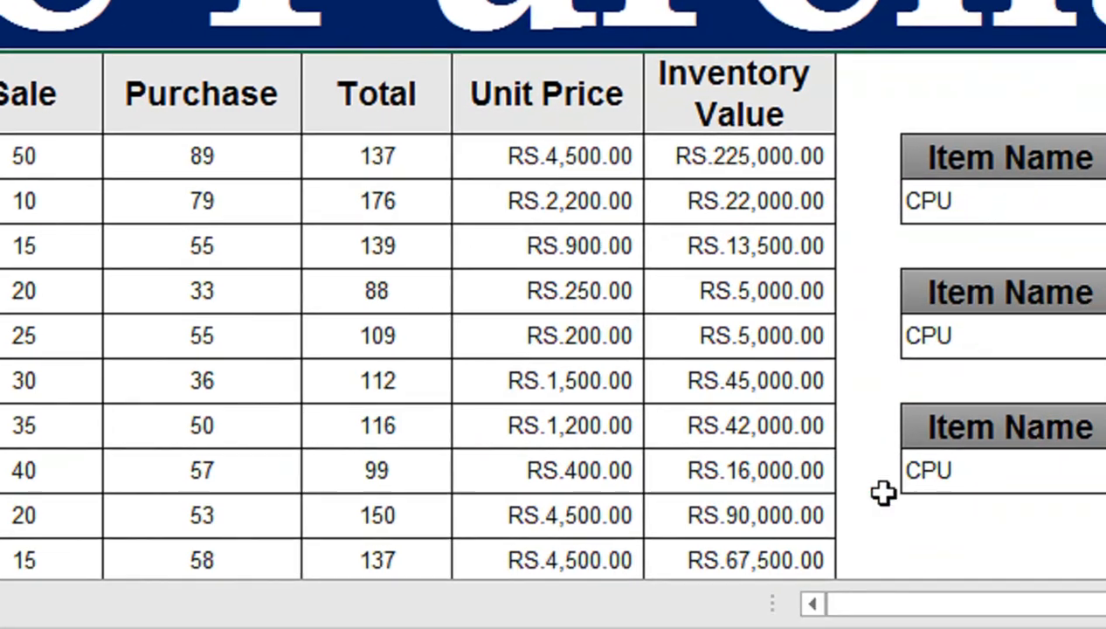
left_click(1105, 603)
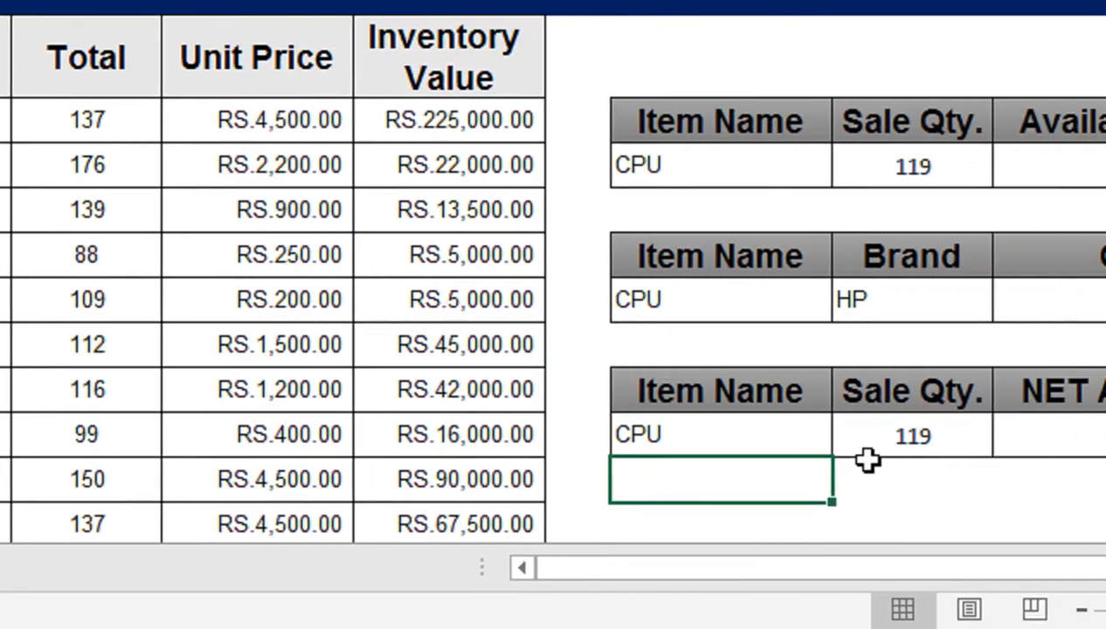
scroll(830, 461, "down", 2)
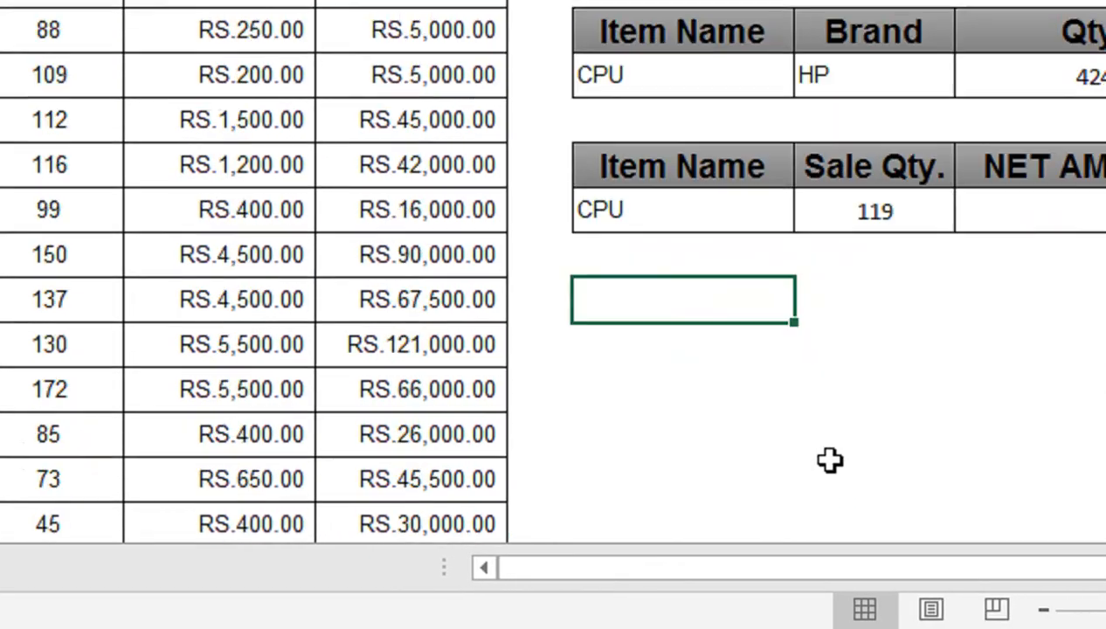
Merge and center J12:K13 below the third lookup table, with a dark blue fill and white font color
key("Down")
key("shift+Down")
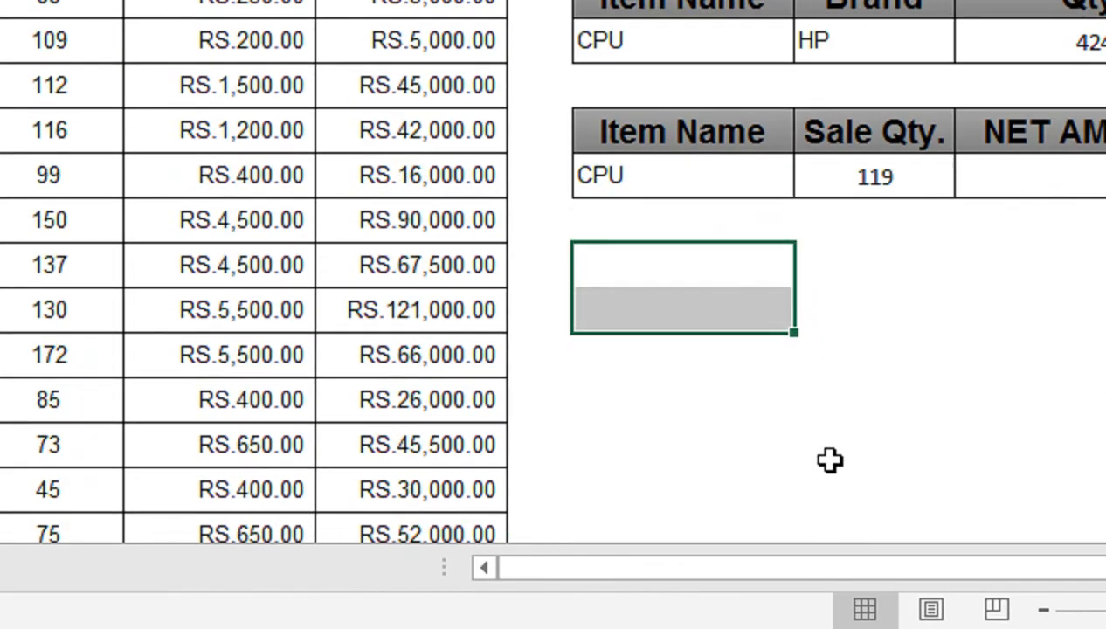
left_click_drag(722, 278, 843, 309)
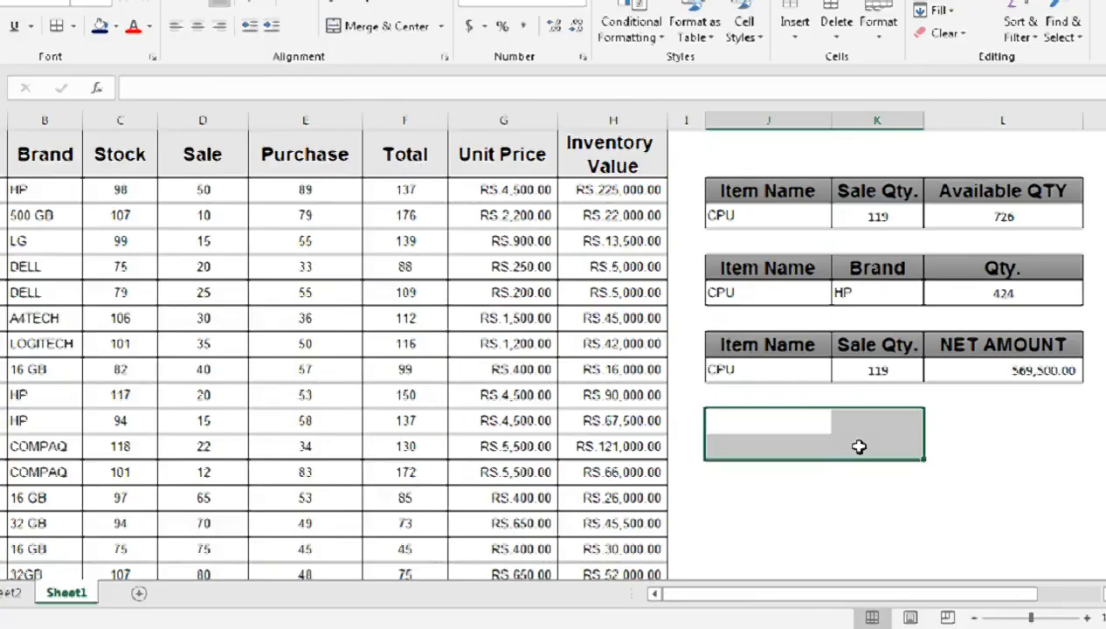
left_click(387, 25)
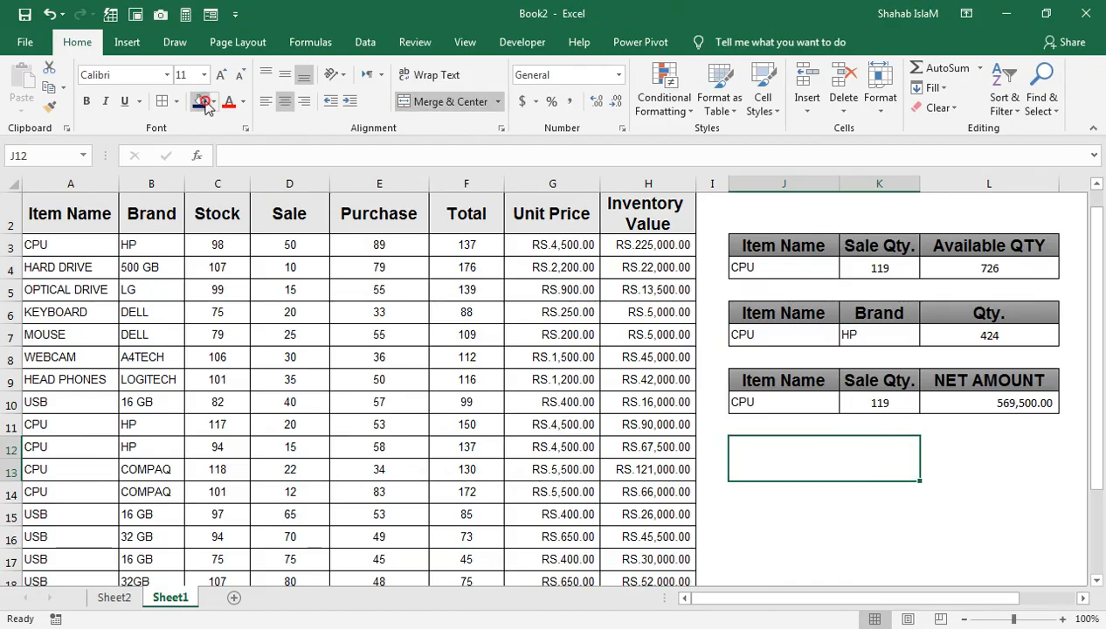
left_click(99, 26)
left_click(243, 102)
left_click(228, 163)
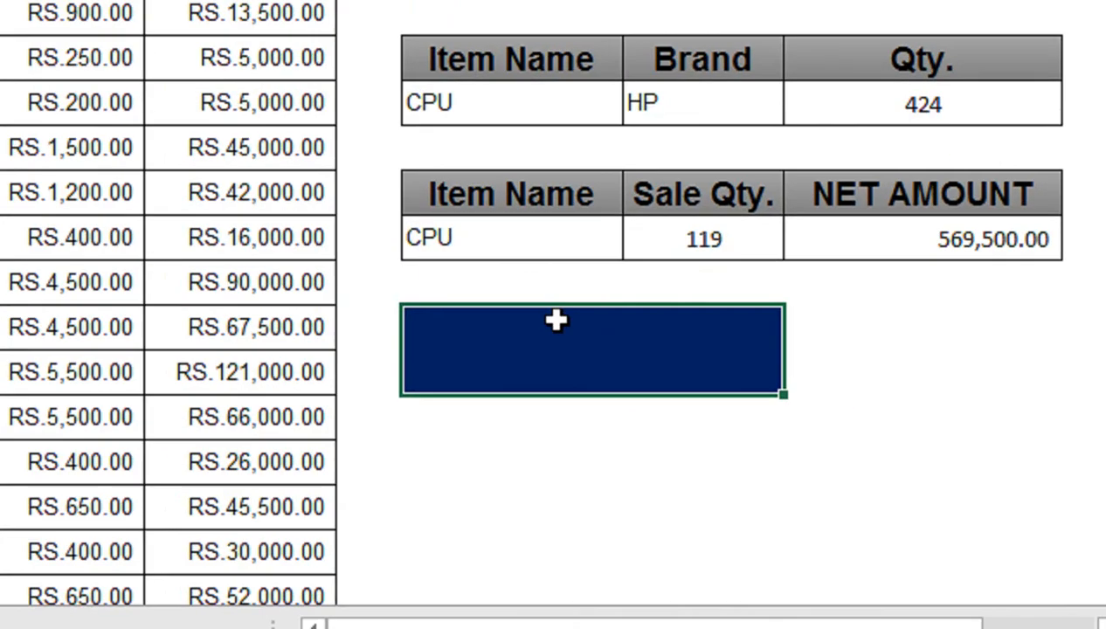
Enter the label CLOSING BALANCE in the merged dark blue cell J12
type("cLOSING")
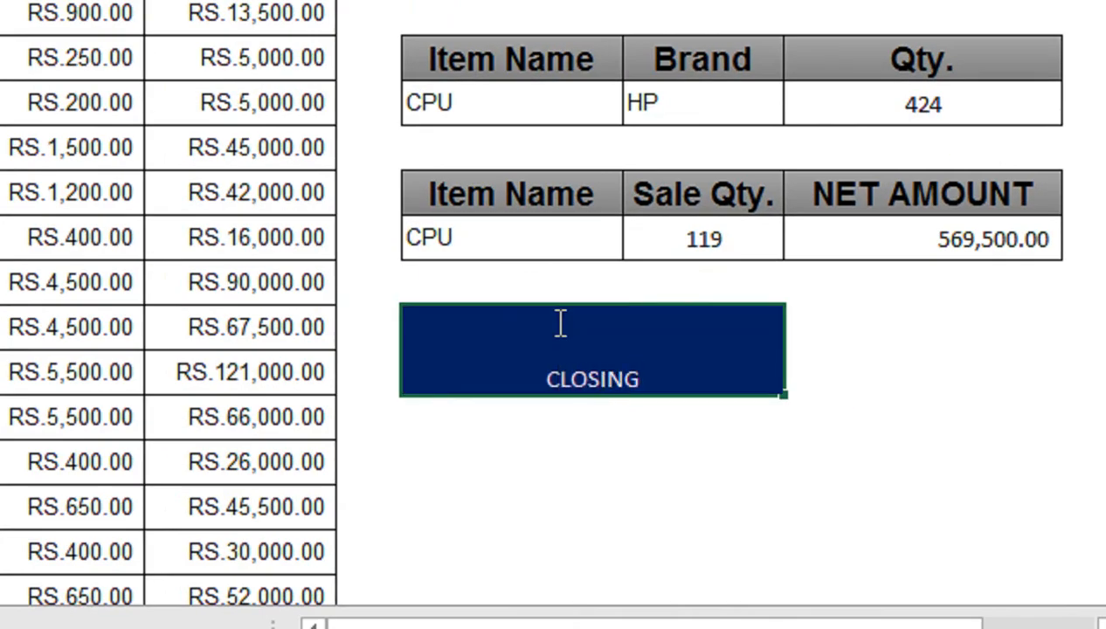
type(" BALANCE")
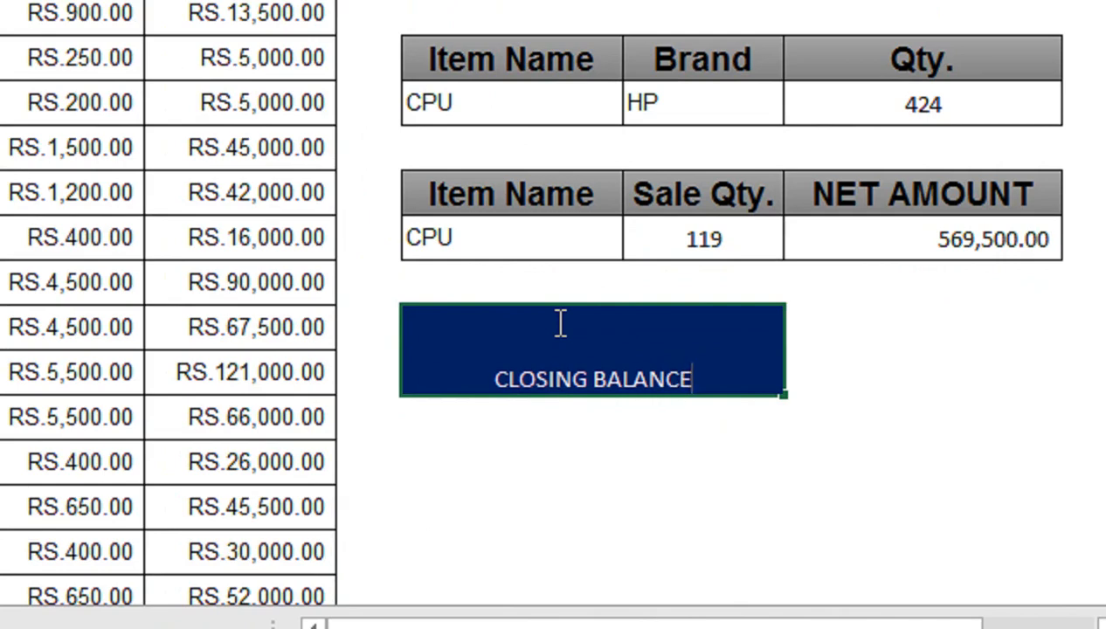
key("Return")
Middle-align the CLOSING BALANCE label vertically and enlarge its font to nearly fill the cell width
left_click(583, 348)
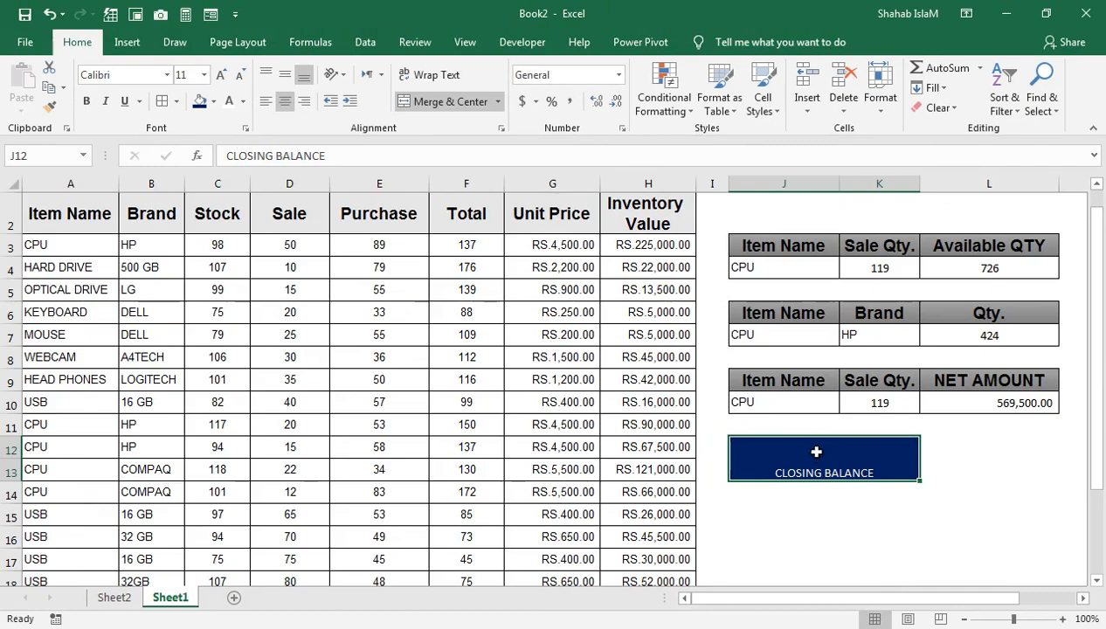
left_click(280, 78)
left_click(230, 76)
left_click(230, 77)
left_click(230, 77)
left_click(230, 77)
Merge and center L12:L13 beside the CLOSING BALANCE label and fill it light green
left_click_drag(953, 441, 981, 472)
left_click(450, 103)
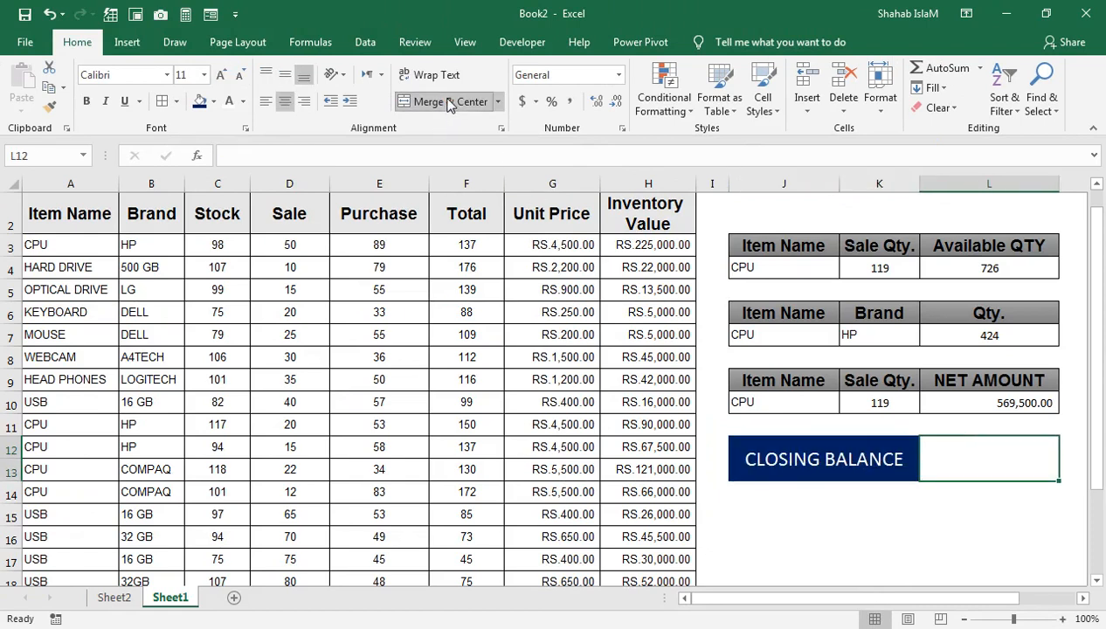
left_click(213, 101)
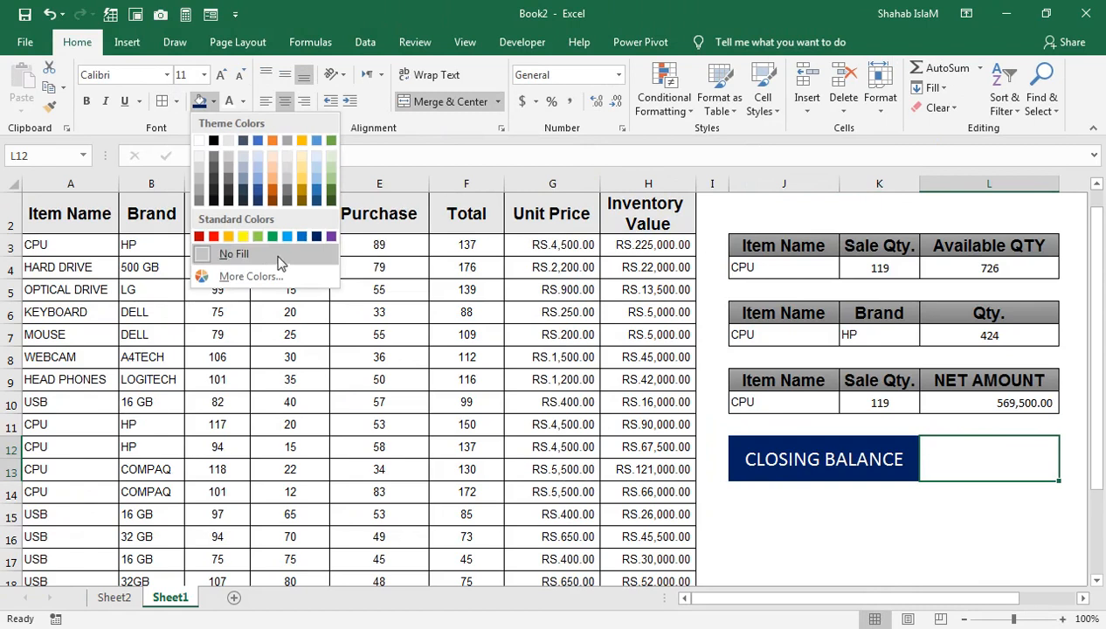
left_click(254, 236)
Fill the header row A2:H2 with the same light green and set its font color to black
left_click_drag(612, 214, 88, 222)
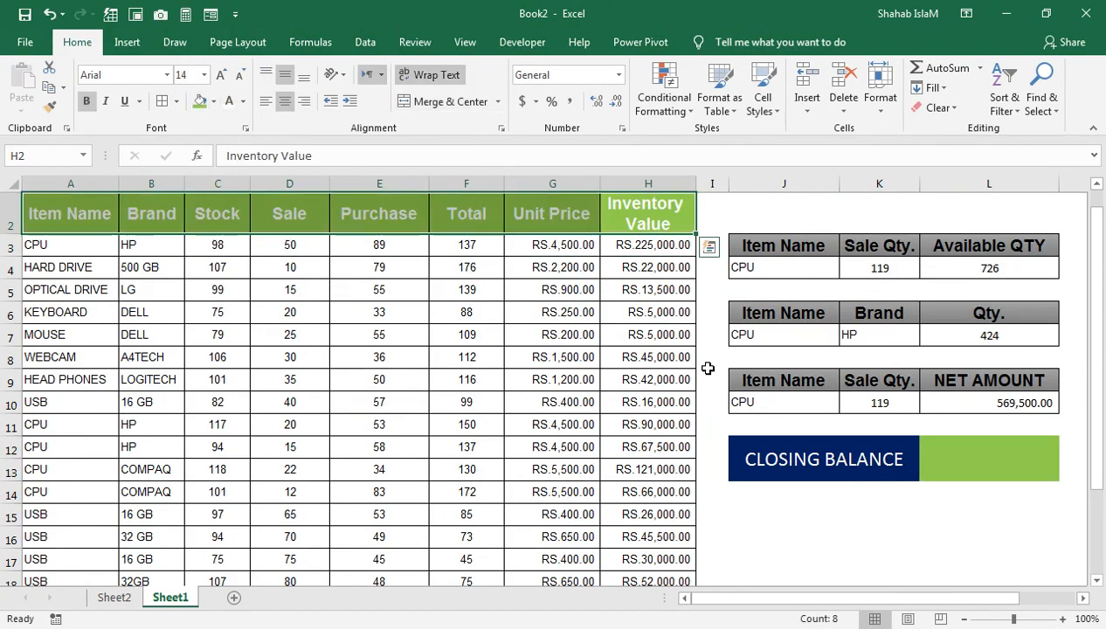
left_click(243, 102)
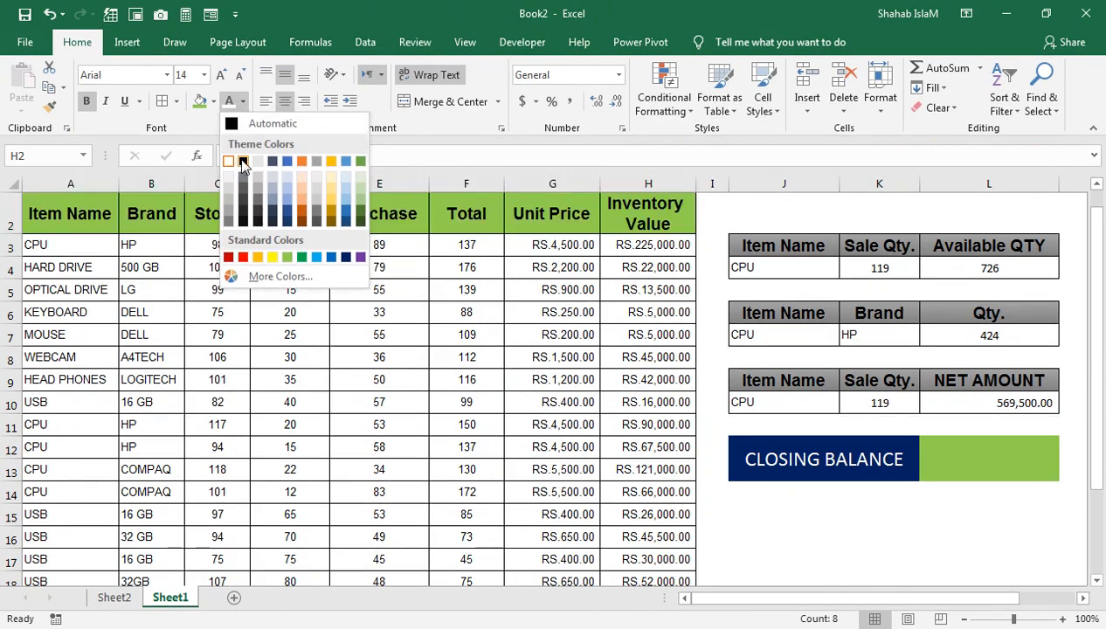
left_click(243, 161)
left_click(942, 457)
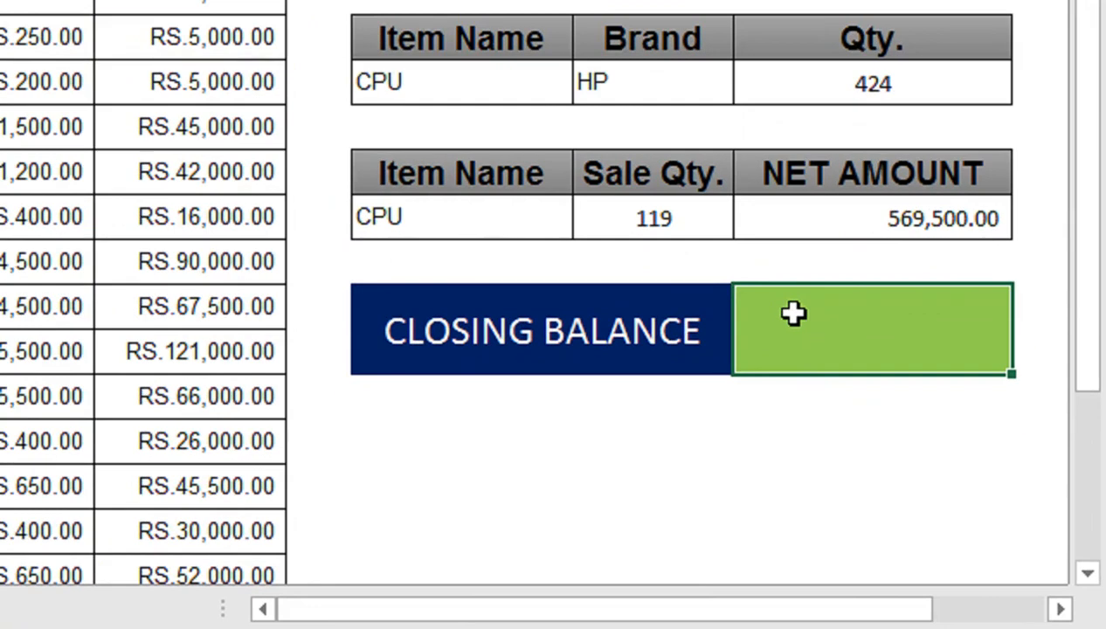
type("=SUMO")
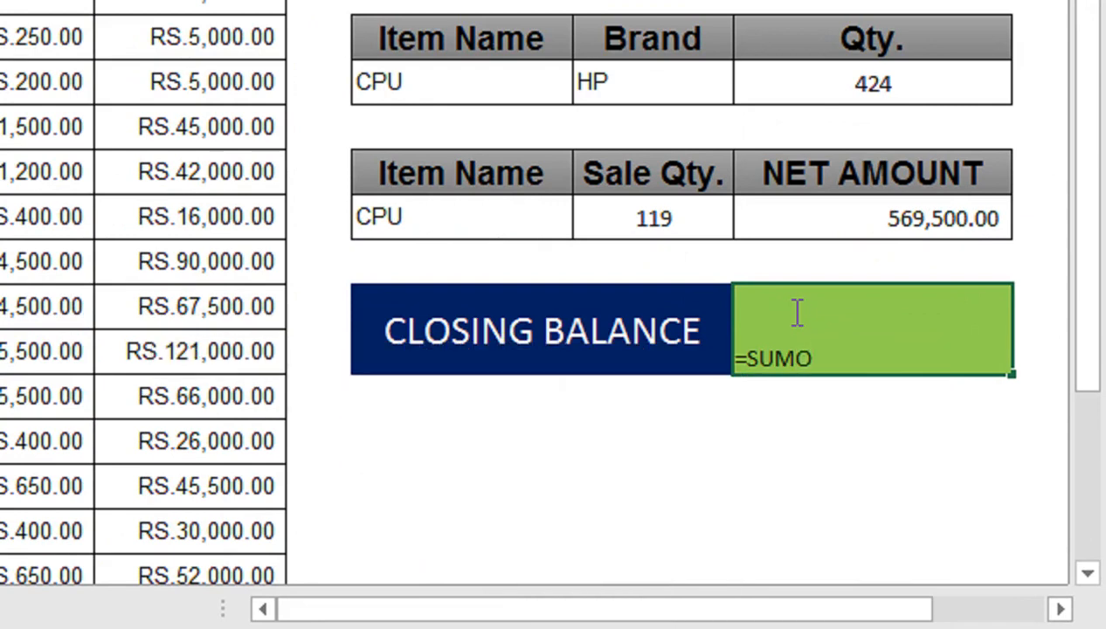
key("Tab")
key("Left")
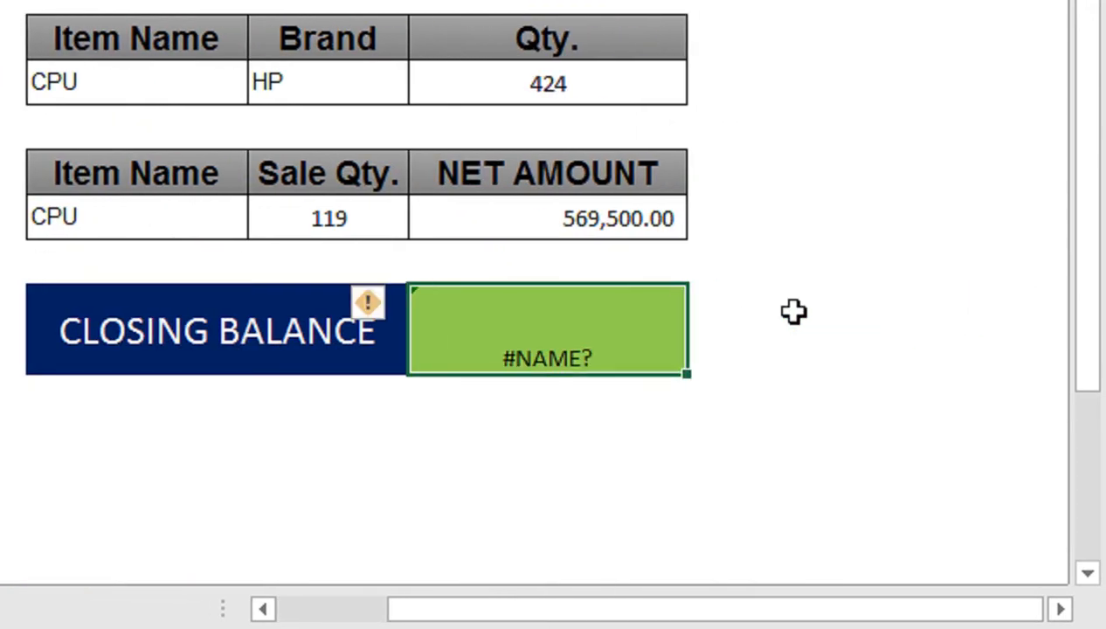
Start a SUMPRODUCT formula in the closing balance value cell L12
type("=SUMP")
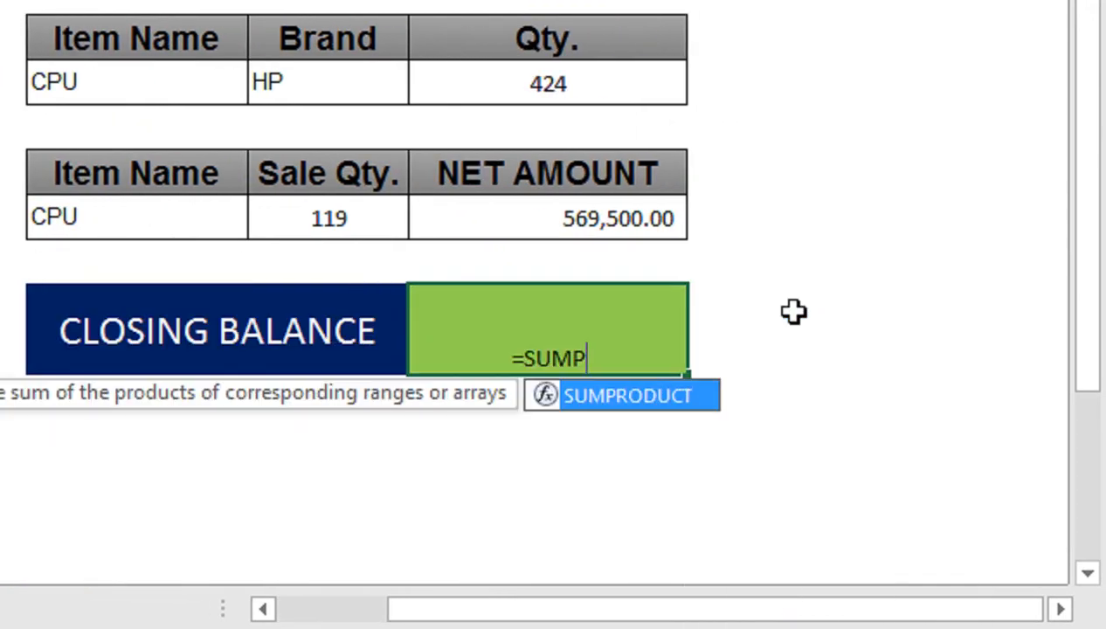
key("Tab")
key("Left")
key("Left")
key("Left")
key("Left")
key("Left")
key("Up")
key("Up")
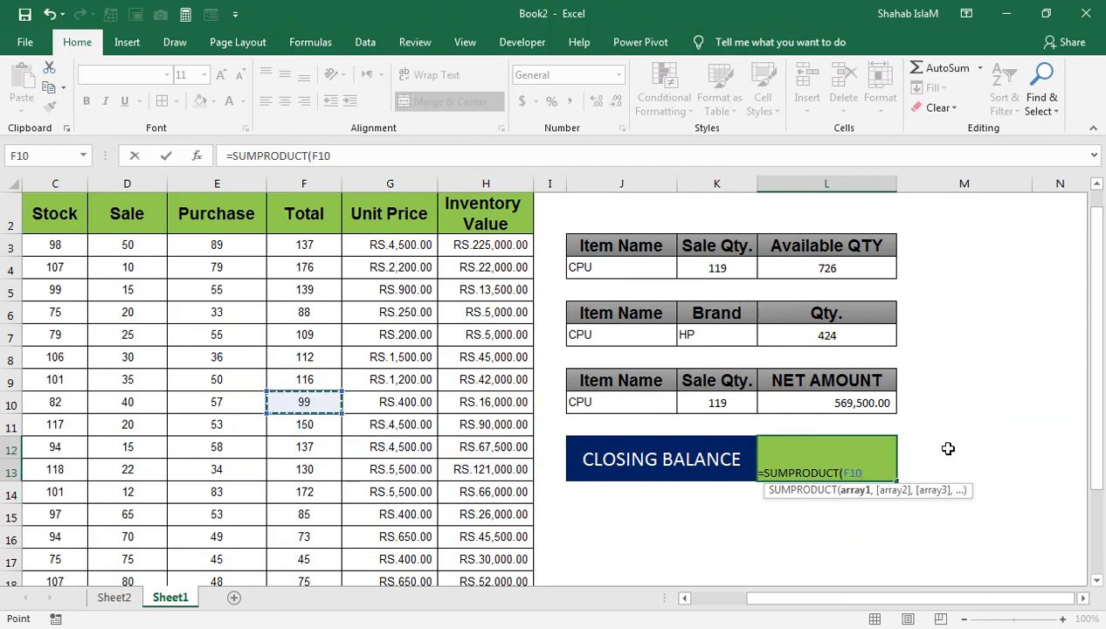
key("BackSpace")
key("BackSpace")
key("BackSpace")
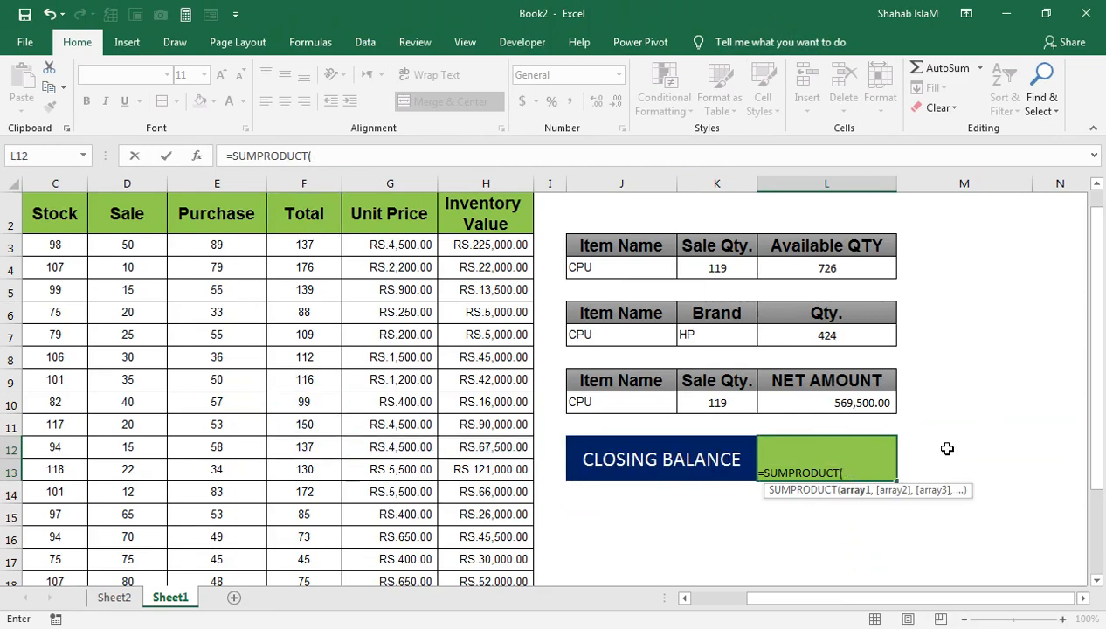
Use the Sale quantities D3:D22 as the first array of the SUMPRODUCT formula
left_click(130, 249)
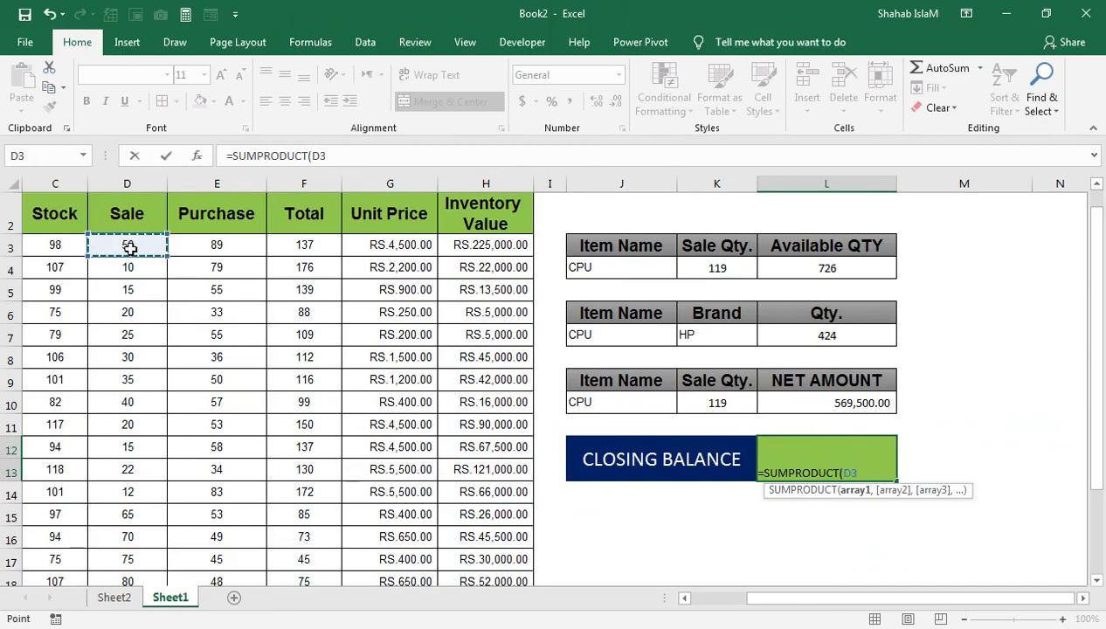
key("ctrl+shift+Down")
type(",")
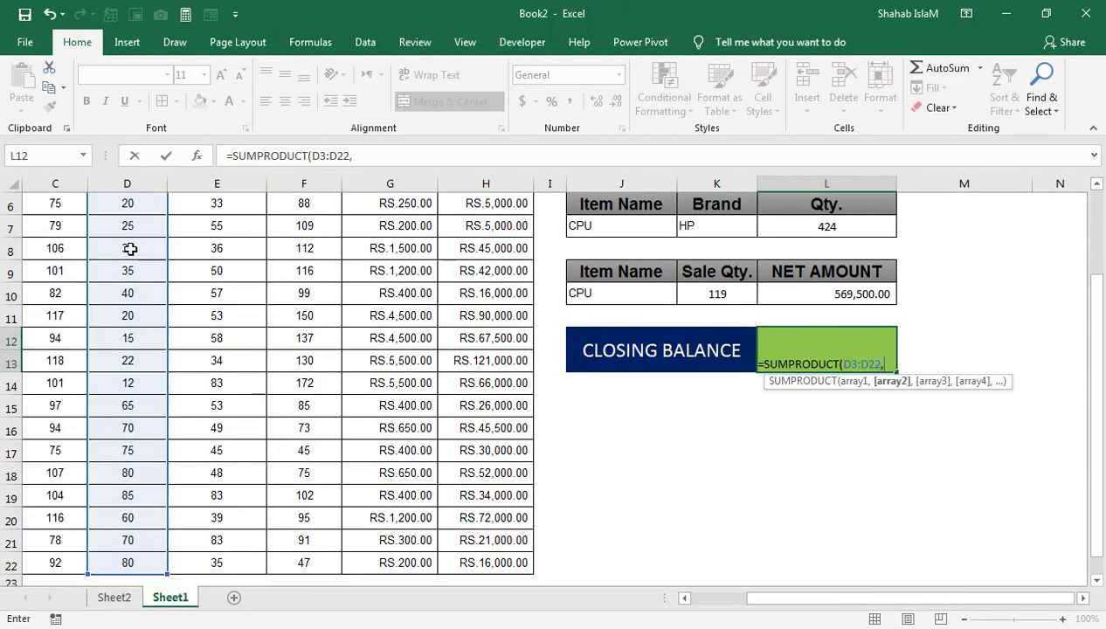
Add the Unit Price range G3:G22 as the second SUMPRODUCT array and complete the L12 formula
key("Up")
key("Up")
key("Up")
key("Up")
key("Up")
key("Up")
key("Up")
key("Up")
key("ctrl+Home")
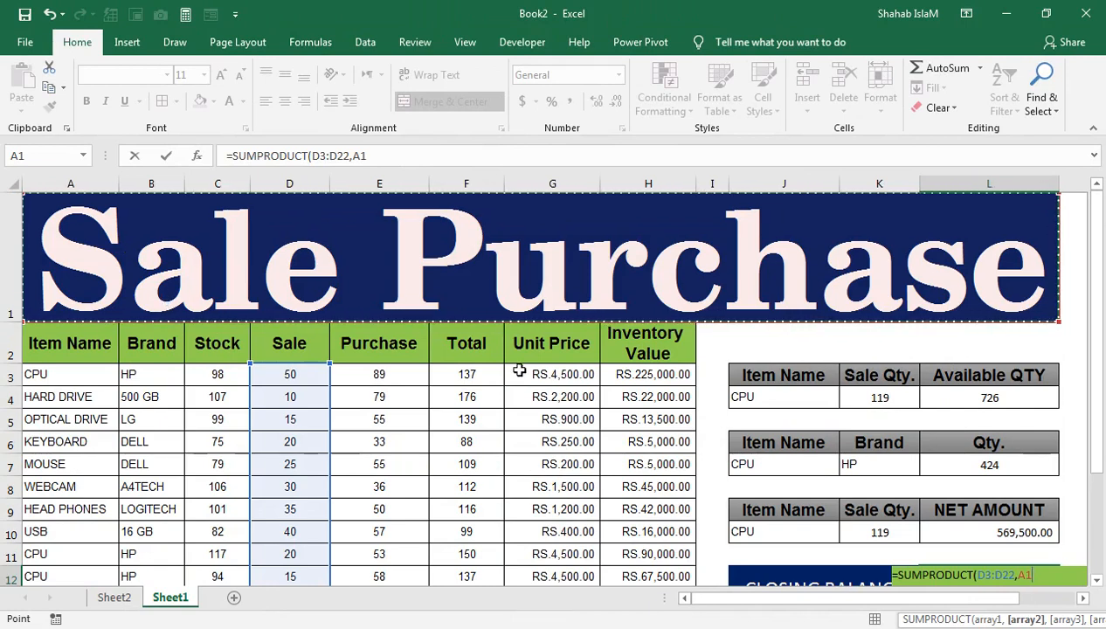
left_click(559, 370)
key("ctrl+shift+Down")
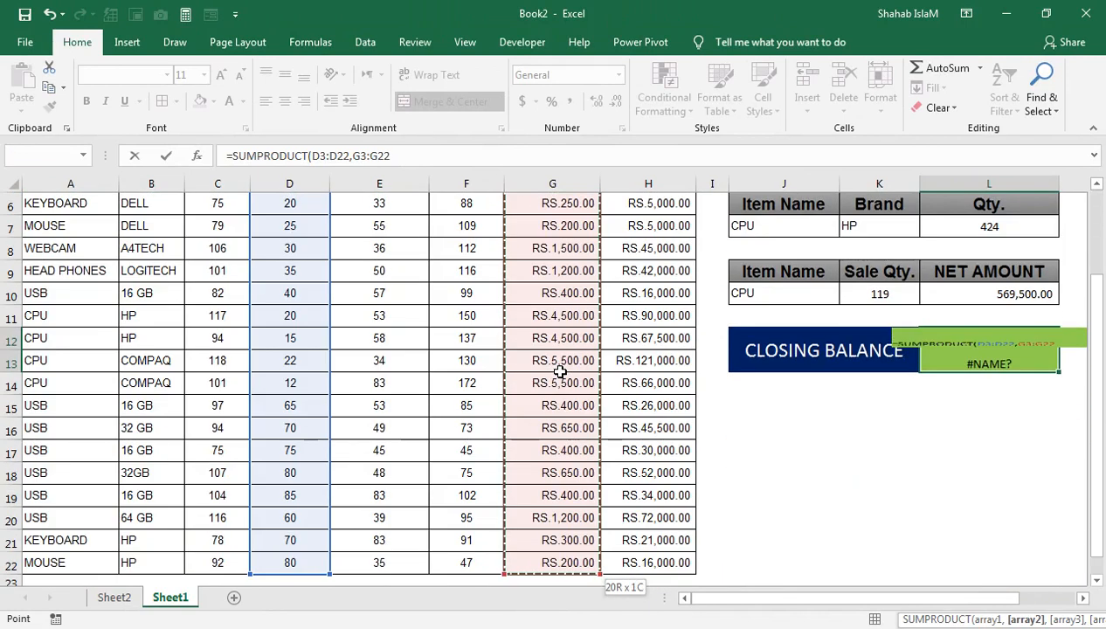
type(")")
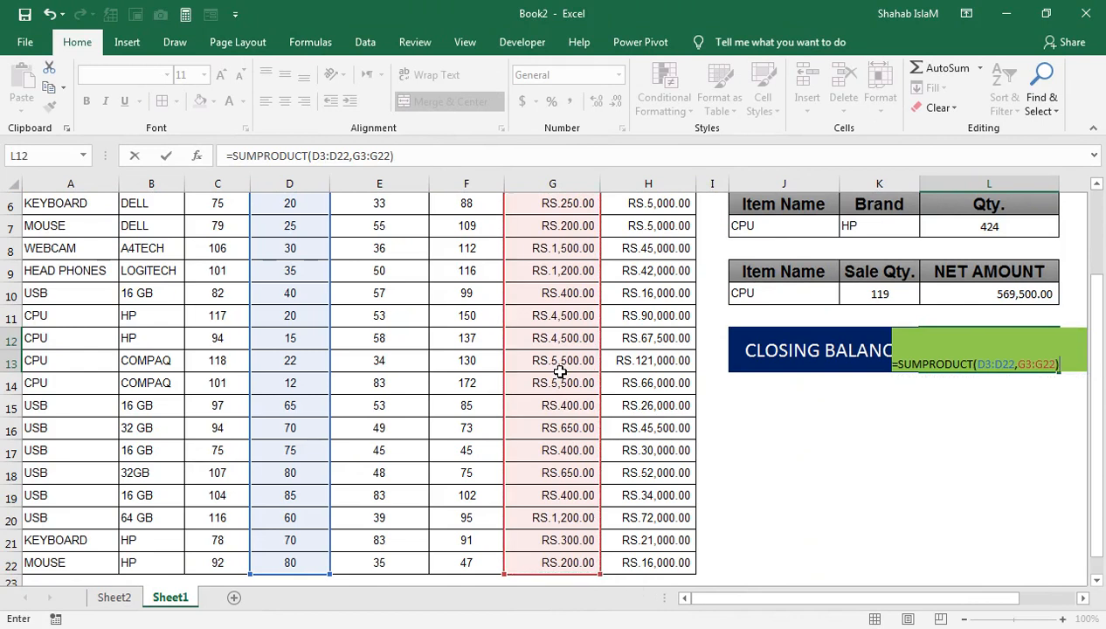
key("Return")
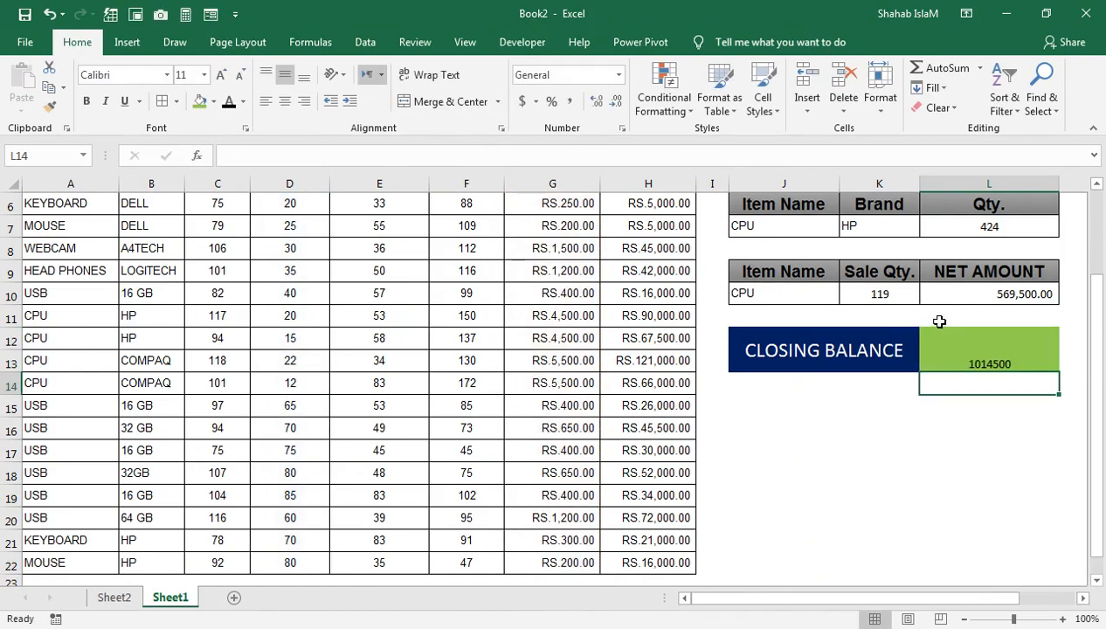
Middle-align the closing balance value in L12 and increase its font size to 24
left_click(1012, 362)
left_click(285, 74)
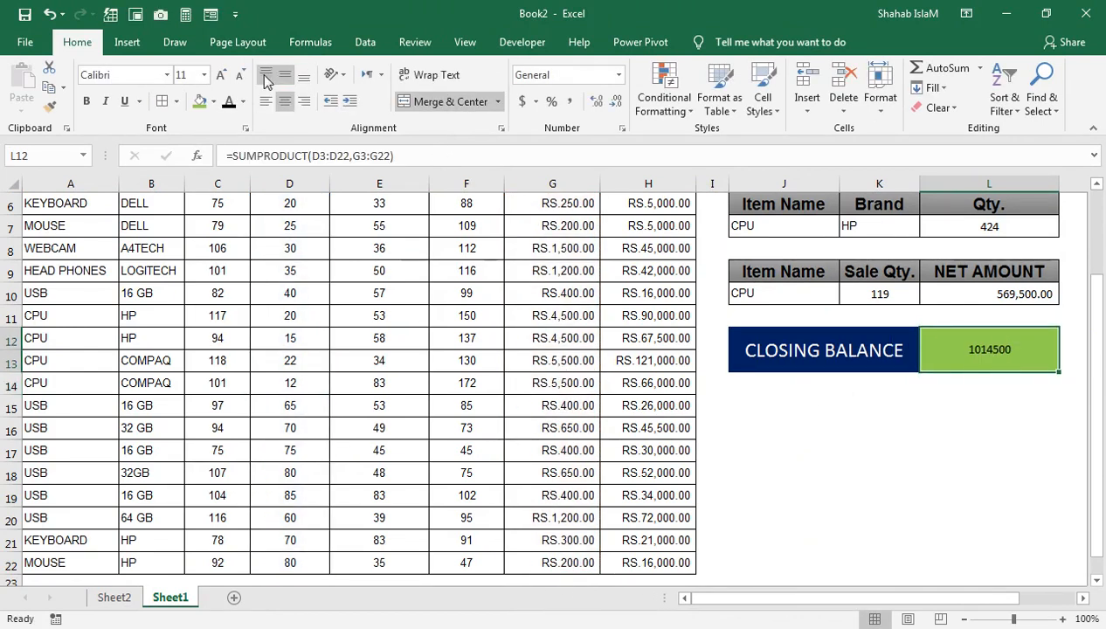
left_click(220, 75)
left_click(221, 75)
left_click(220, 76)
left_click(221, 75)
left_click(221, 76)
left_click(220, 75)
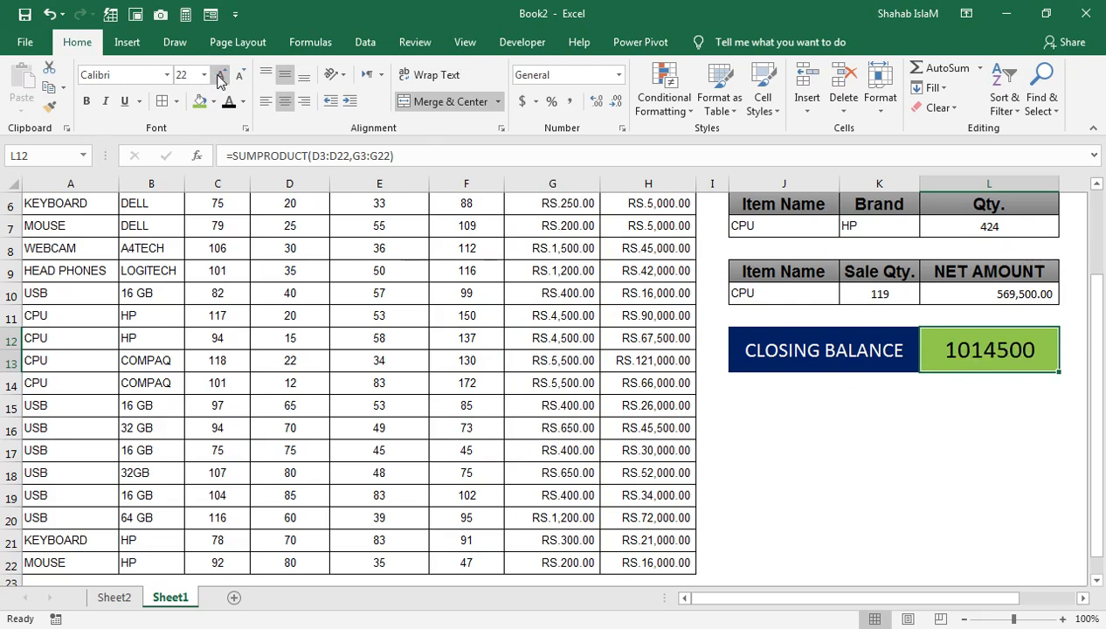
left_click(220, 75)
Try the comma style on the closing balance in L12, widening column L to fit, and return it to the plain number format
left_click(570, 102)
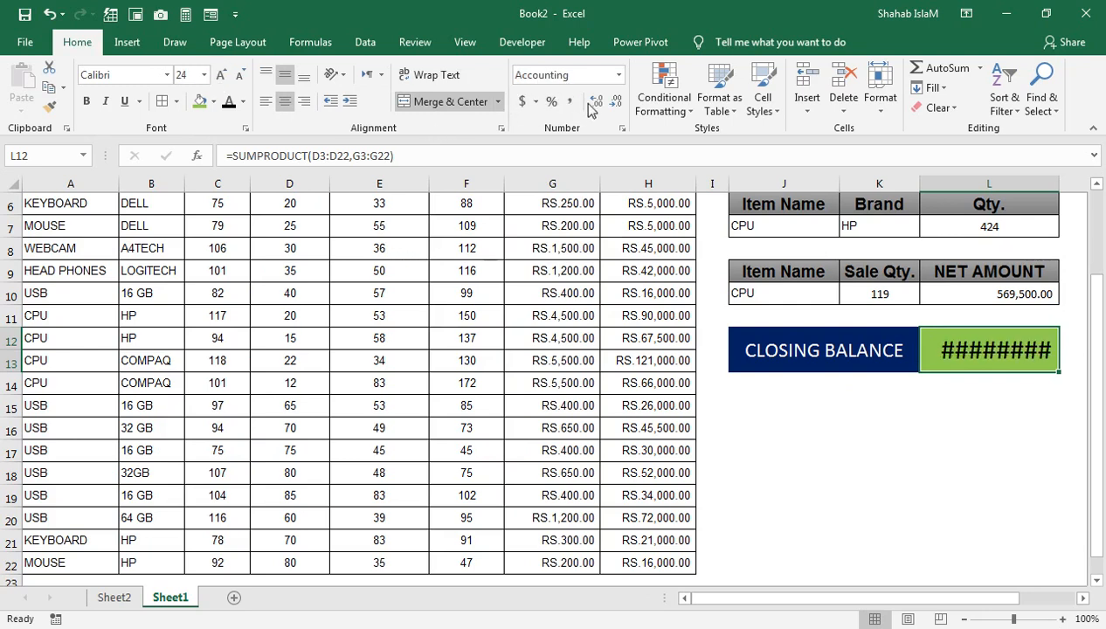
left_click_drag(1060, 190, 1093, 191)
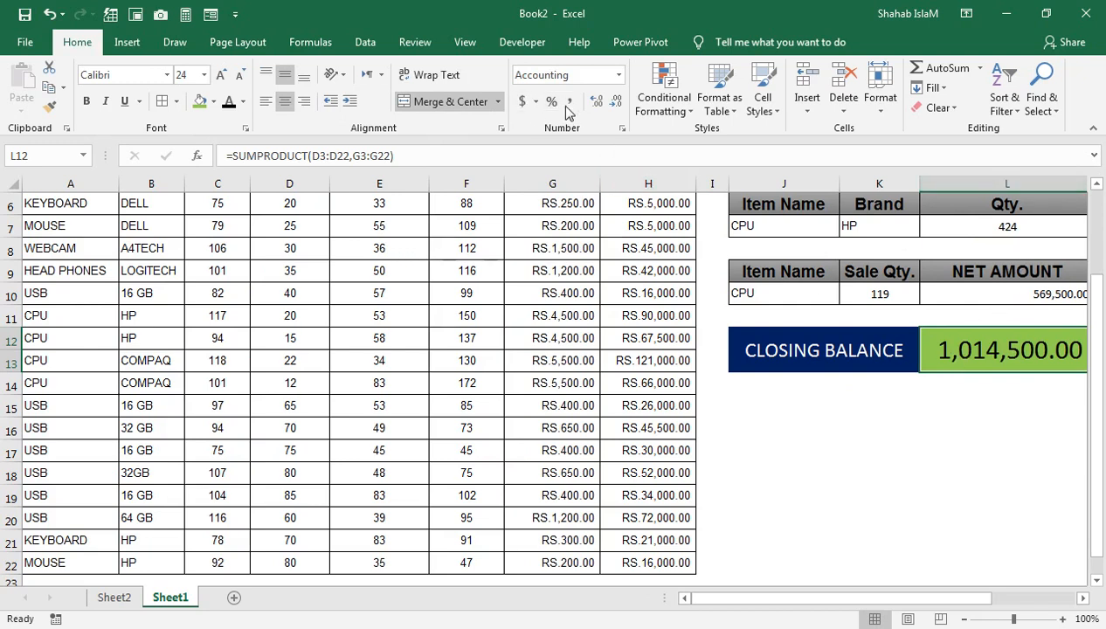
scroll(542, 104, "right", 5)
left_click(618, 76)
left_click(568, 98)
Total the Inventory Value column in H23 with a SUM of H2:H22
left_click_drag(888, 599, 691, 585)
left_click(621, 585)
type("=SUM(")
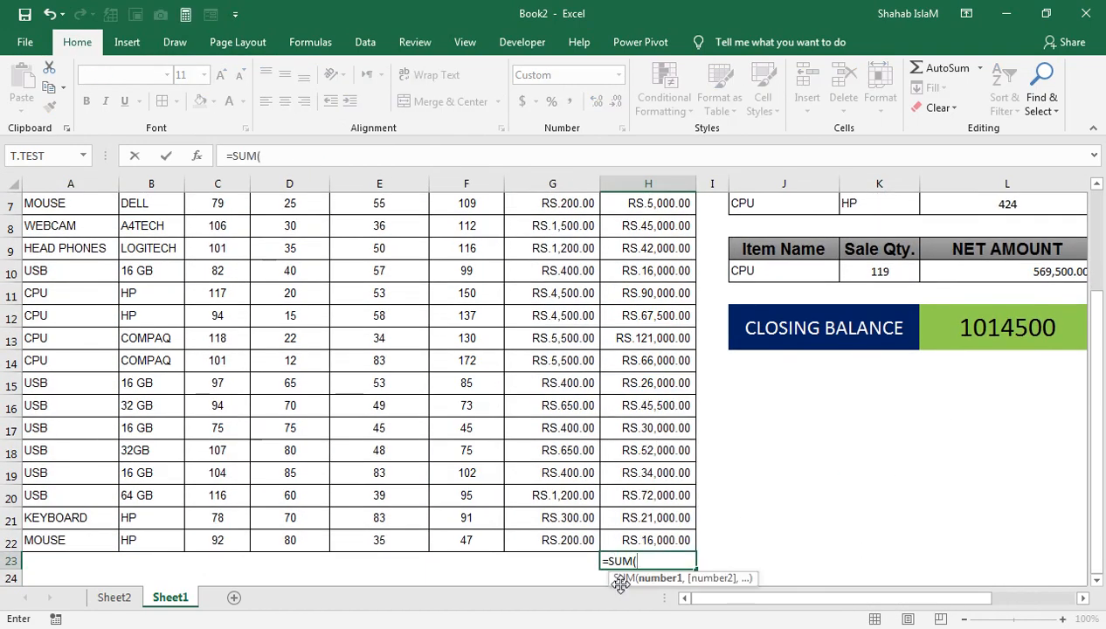
key("Up")
key("ctrl+shift+Up")
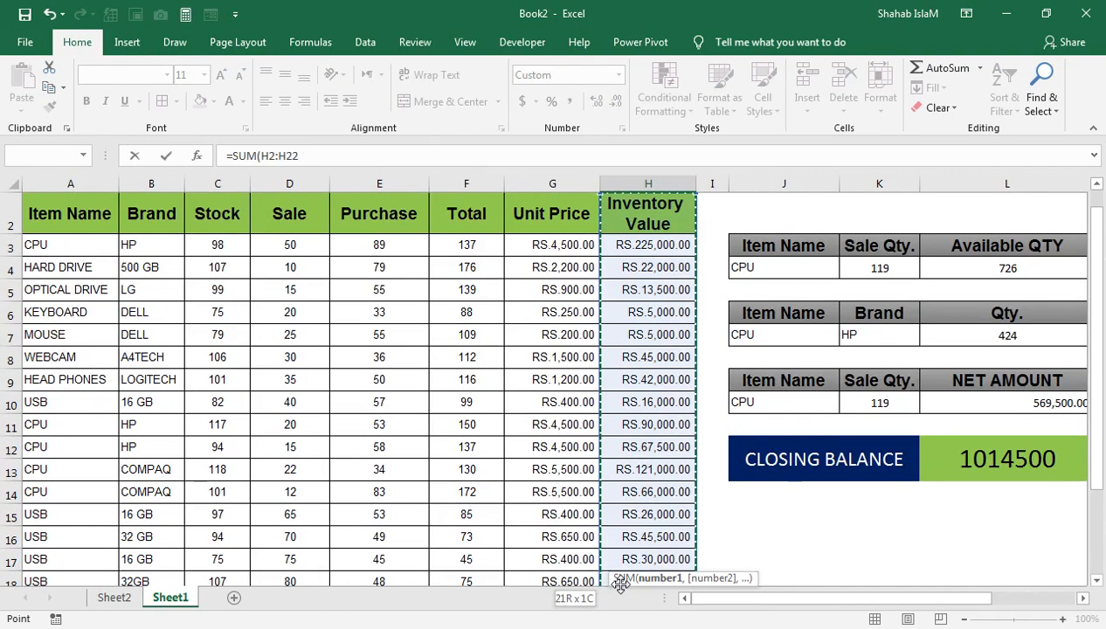
key("Return")
Merge and center A23:G23 in the total row and enter the label NET AMOUNT
key("Down")
key("Up")
key("Up")
key("Left")
key("ctrl+shift+Left")
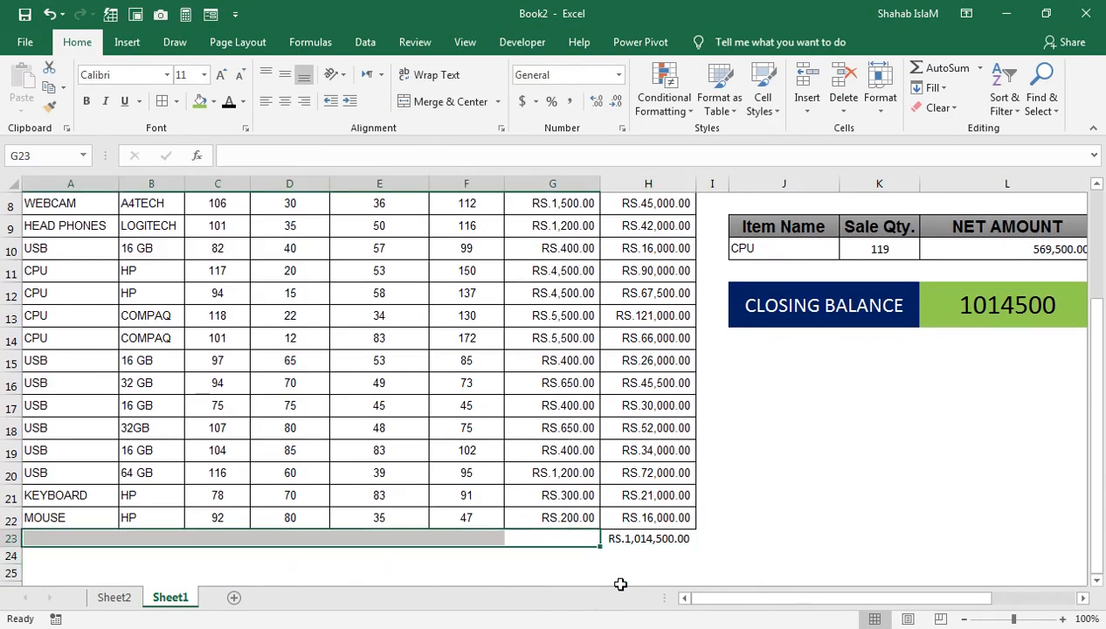
left_click(451, 102)
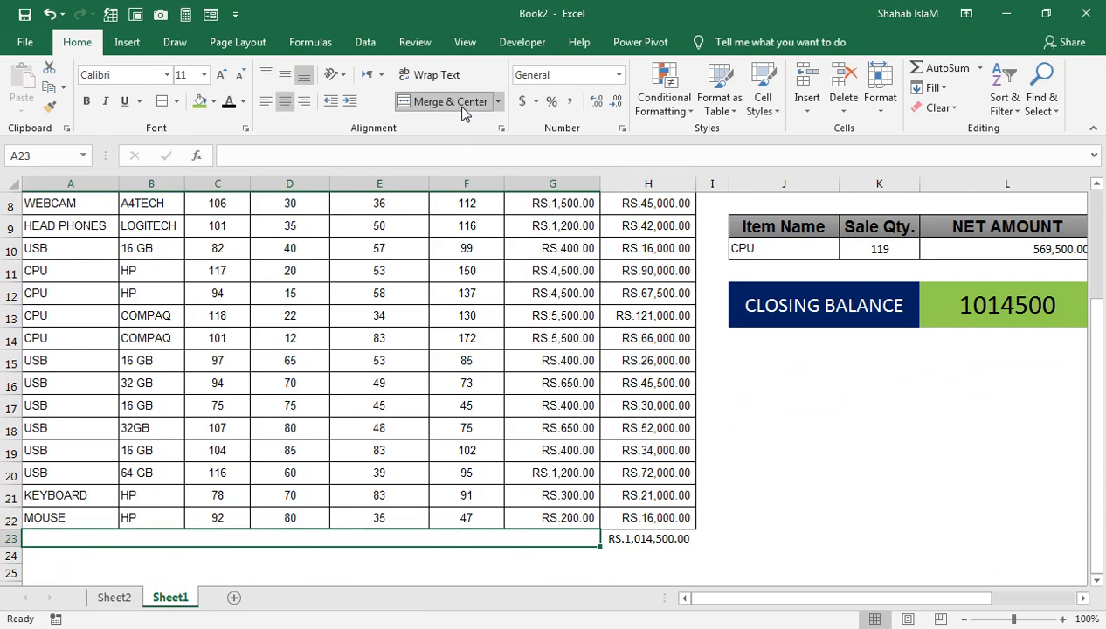
type("NET")
key("BackSpace")
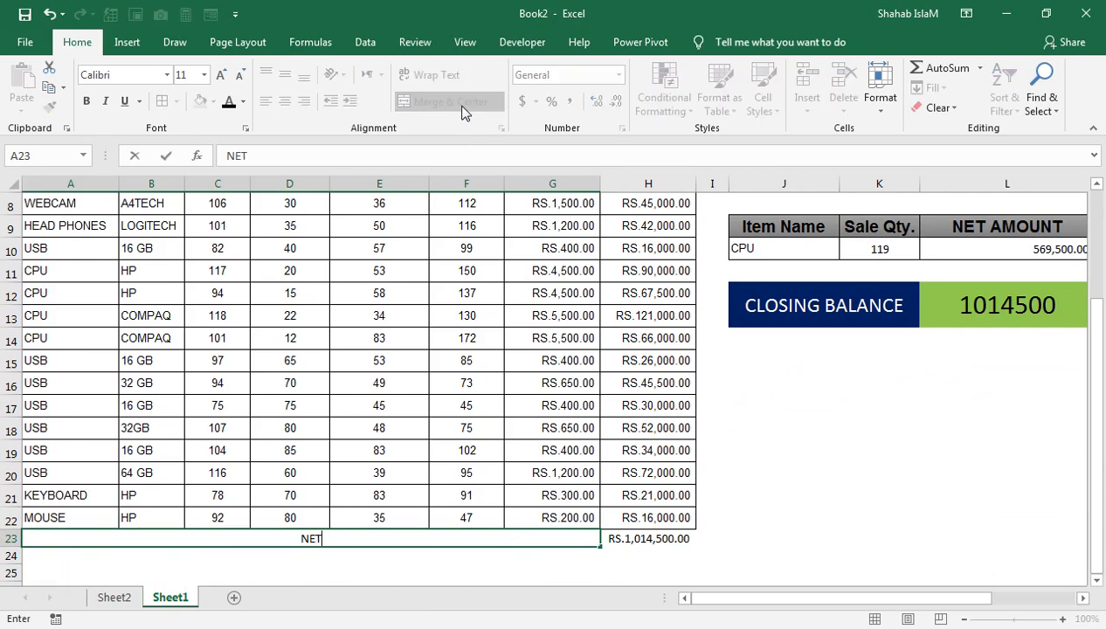
type("AMOUNT")
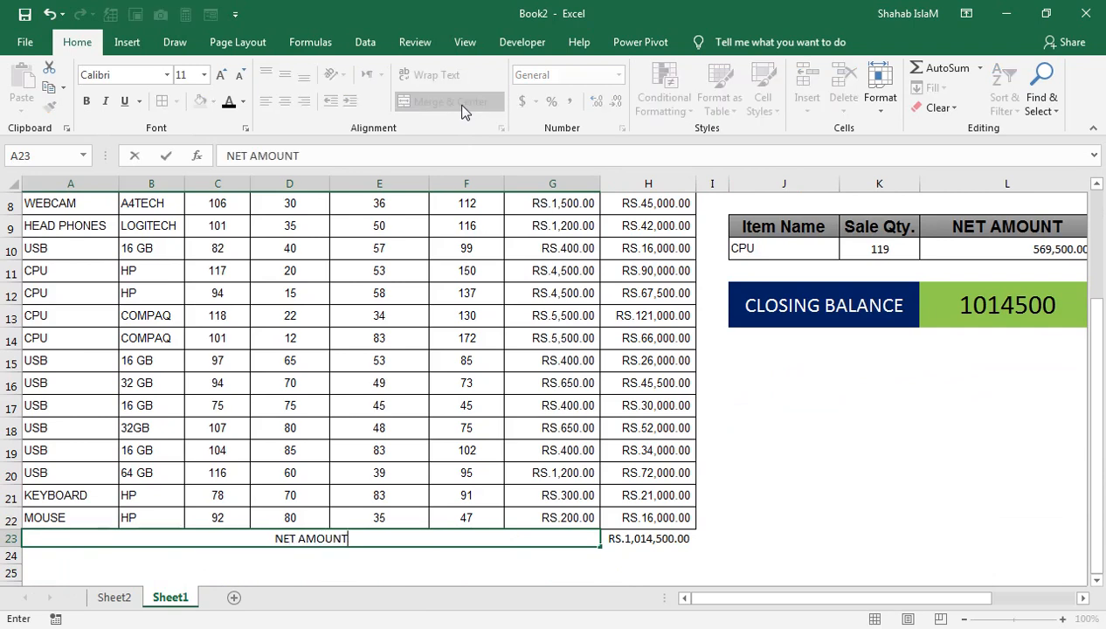
key("ctrl+Return")
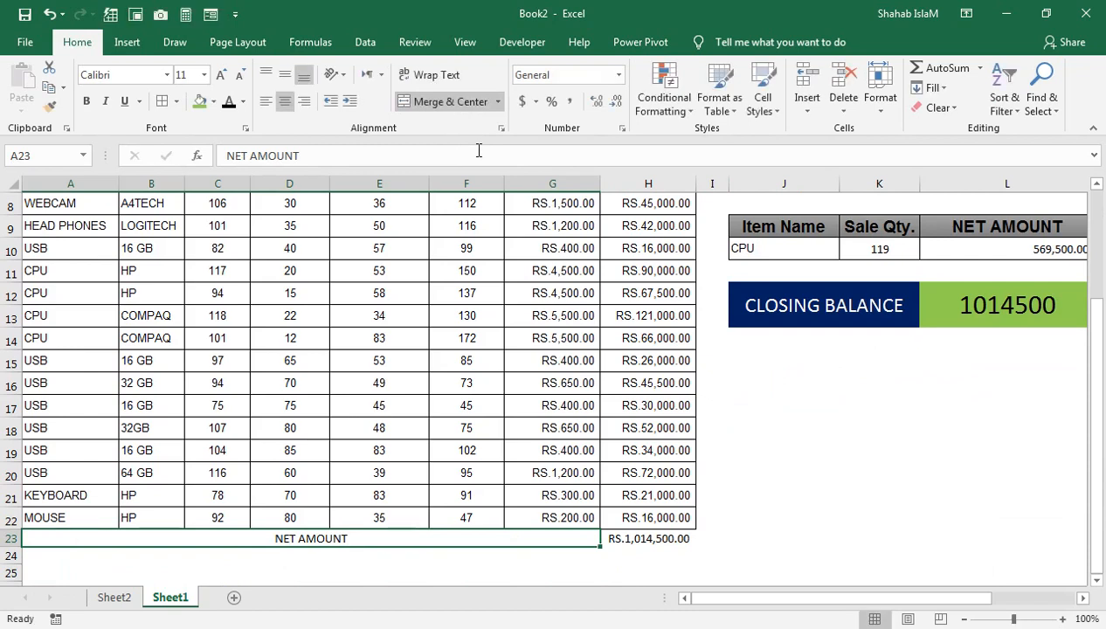
Change the total row label in the merged cell A23 to TOTAL AMOUNT
key("F2")
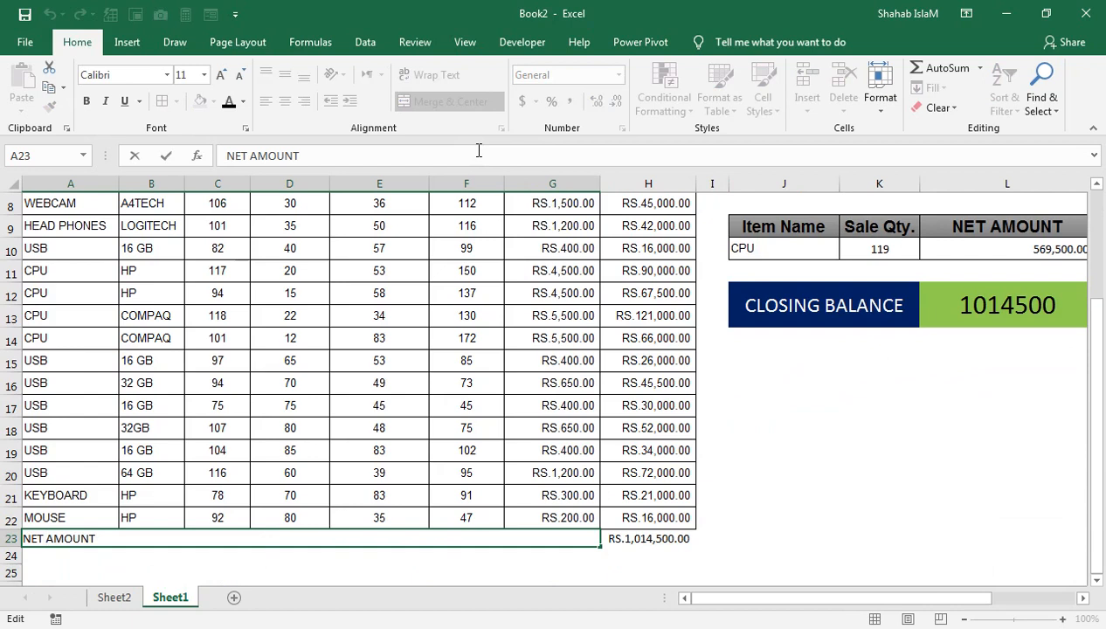
key("BackSpace")
key("BackSpace")
key("BackSpace")
type("TOTAL")
key("Tab")
key("Left")
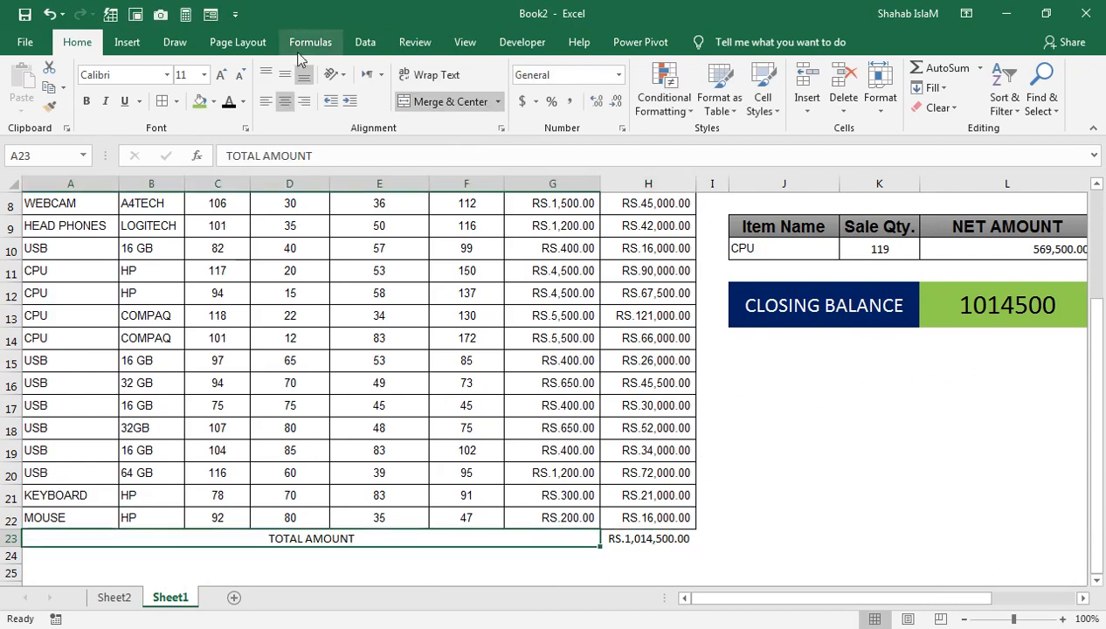
Give the TOTAL AMOUNT label cell a dark blue fill and white font
left_click(213, 102)
left_click(316, 236)
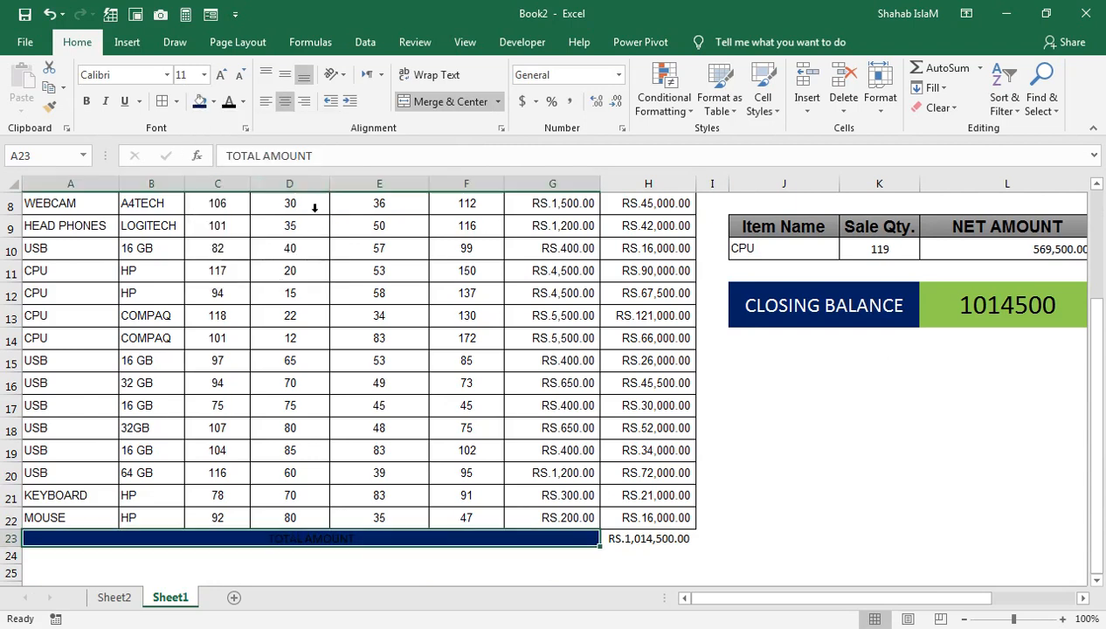
left_click(243, 102)
left_click(228, 151)
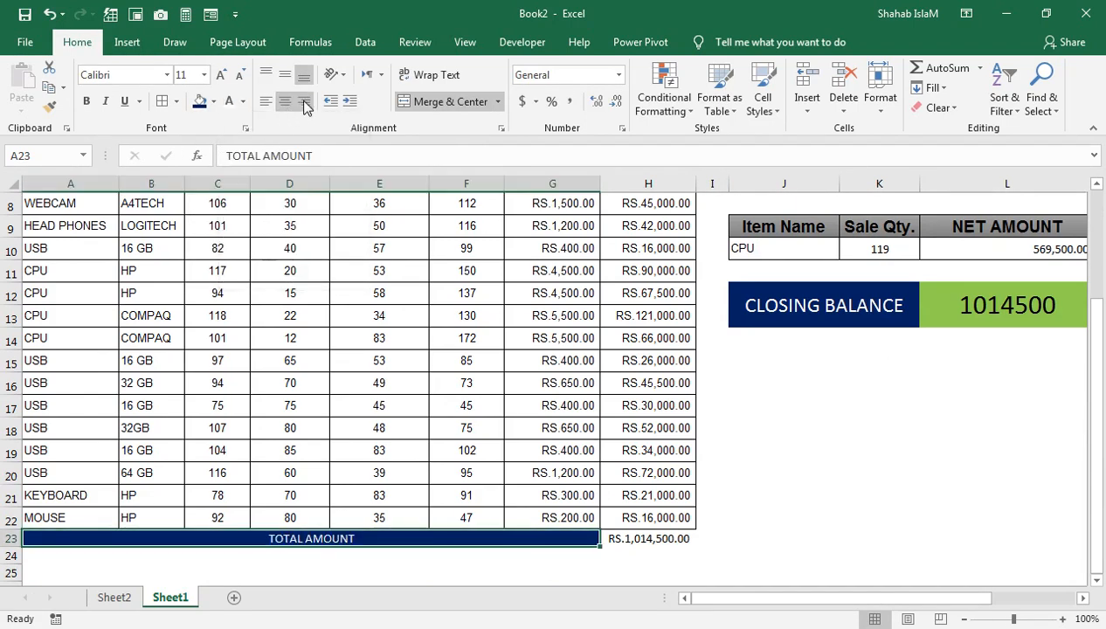
Right-align the TOTAL AMOUNT label and increase its font size by several steps
left_click(304, 101)
left_click(203, 75)
left_click(224, 75)
left_click(224, 75)
left_click(223, 75)
left_click(224, 75)
left_click(224, 75)
Give the inventory total in H23 a light green fill and black font
left_click(611, 546)
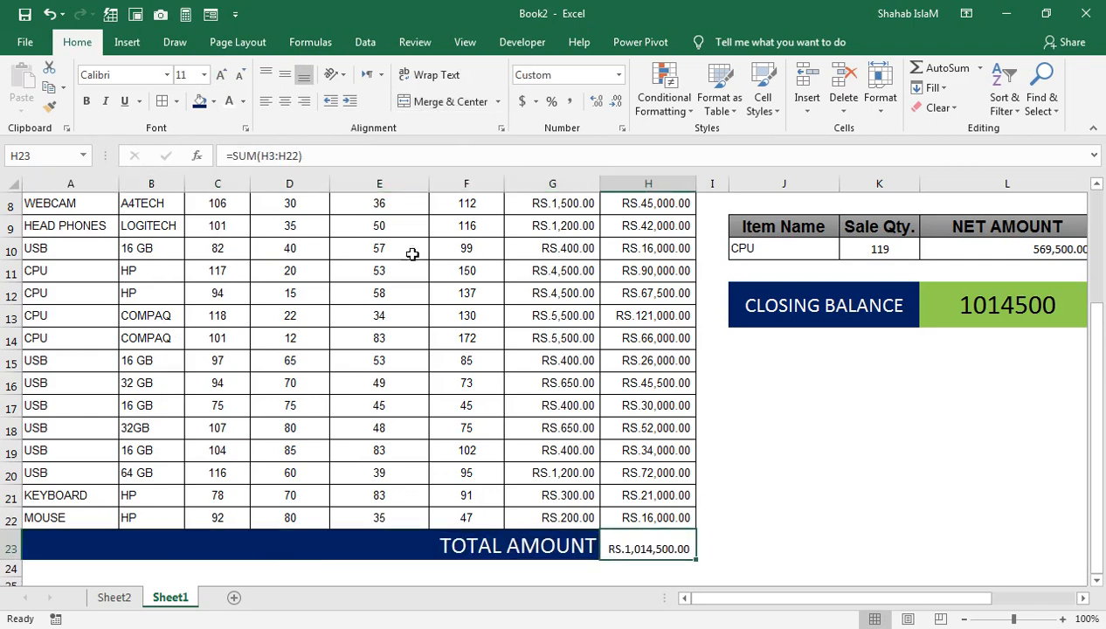
left_click(213, 102)
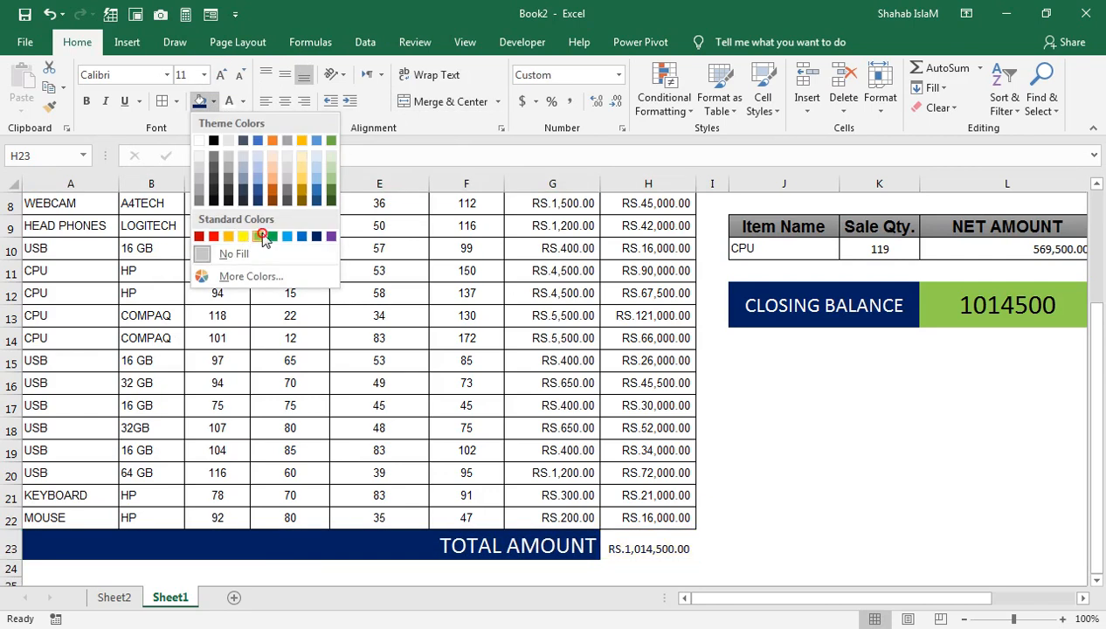
left_click(258, 253)
left_click(243, 101)
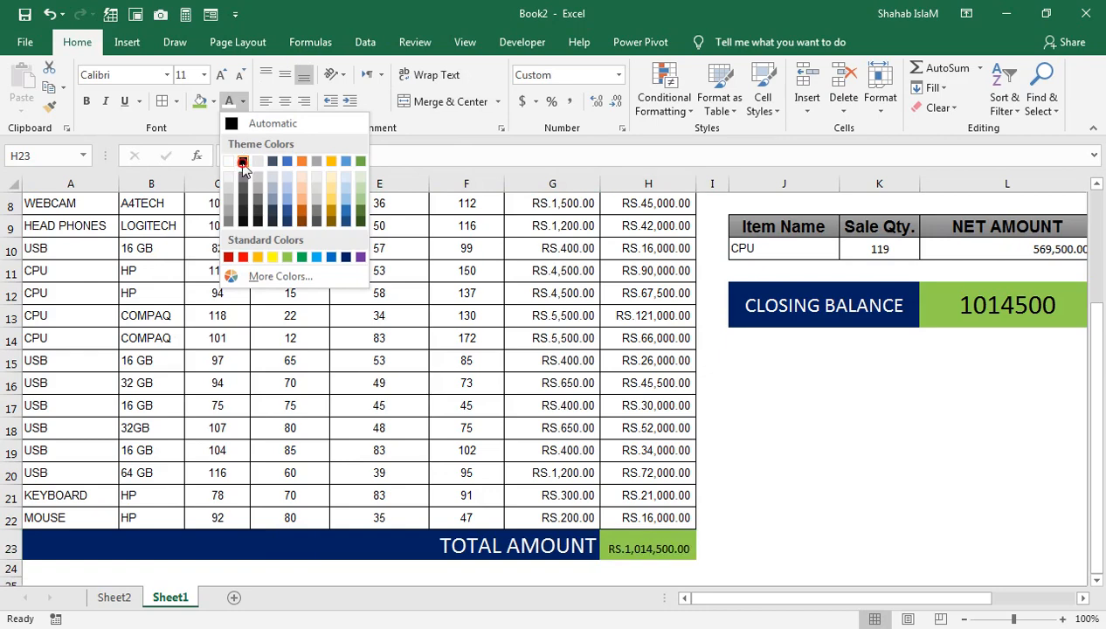
left_click(238, 159)
Review the title, the lookup tables in columns J to L and the closing balance formula in L12
left_click(902, 294)
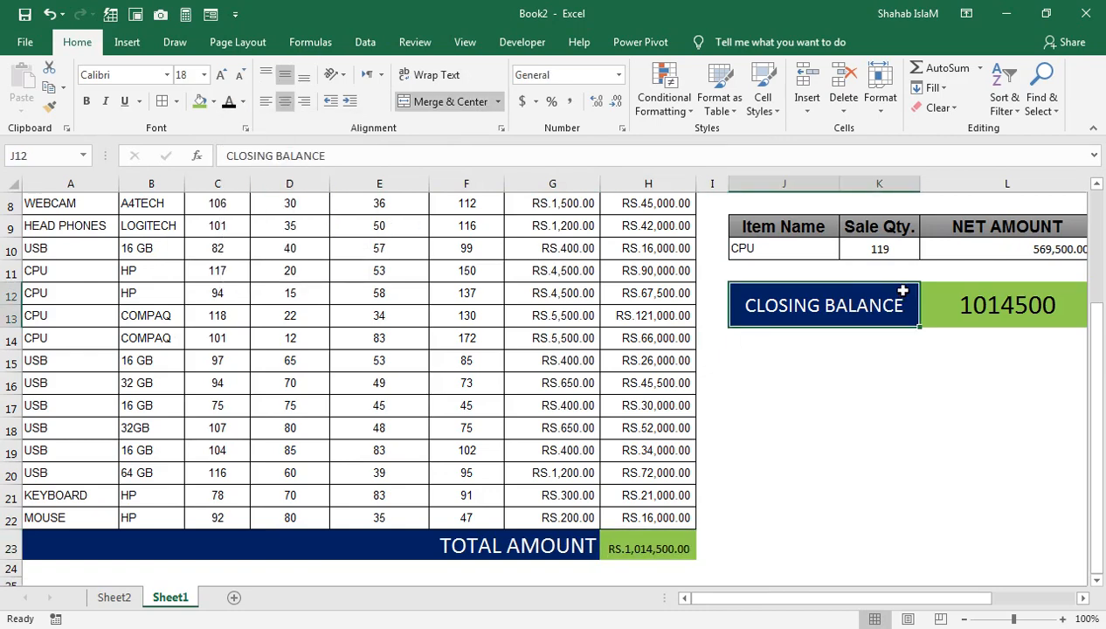
key("Up")
key("Up")
key("Up")
key("Up")
key("Up")
key("Up")
key("Up")
key("Up")
key("Up")
key("Up")
key("Up")
key("Down")
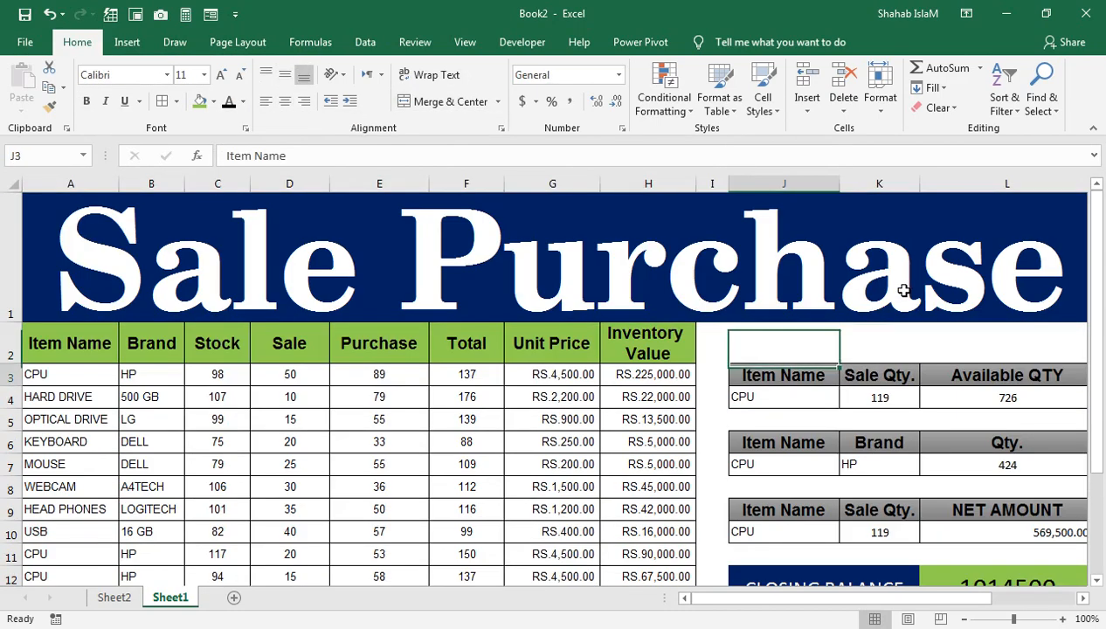
key("Down")
key("Down")
key("Down")
key("Down")
key("Down")
key("Down")
key("Down")
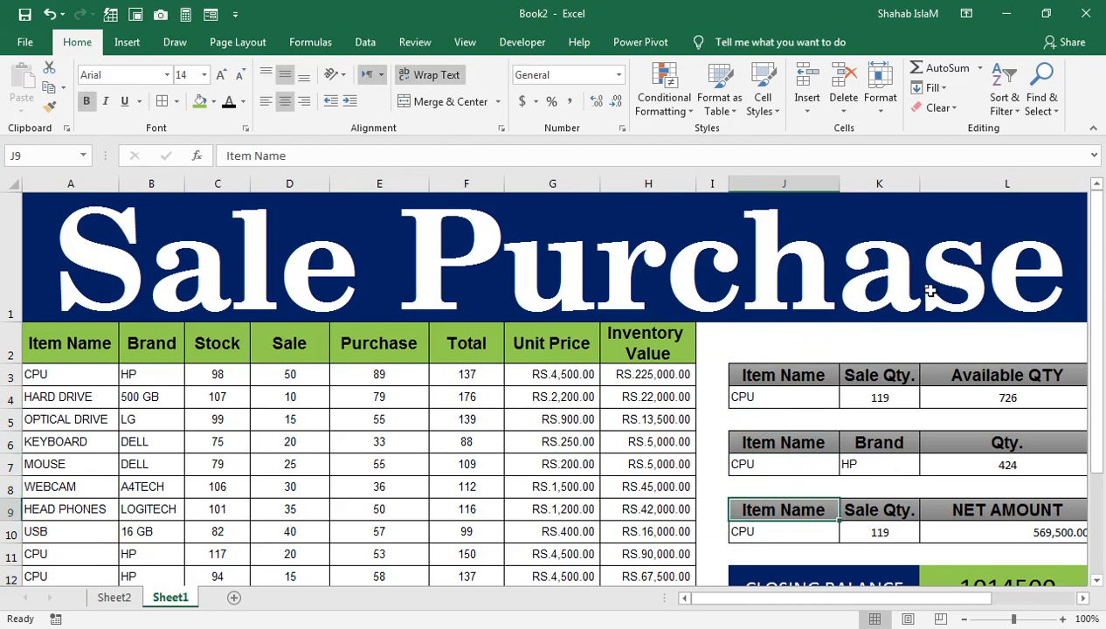
left_click(966, 579)
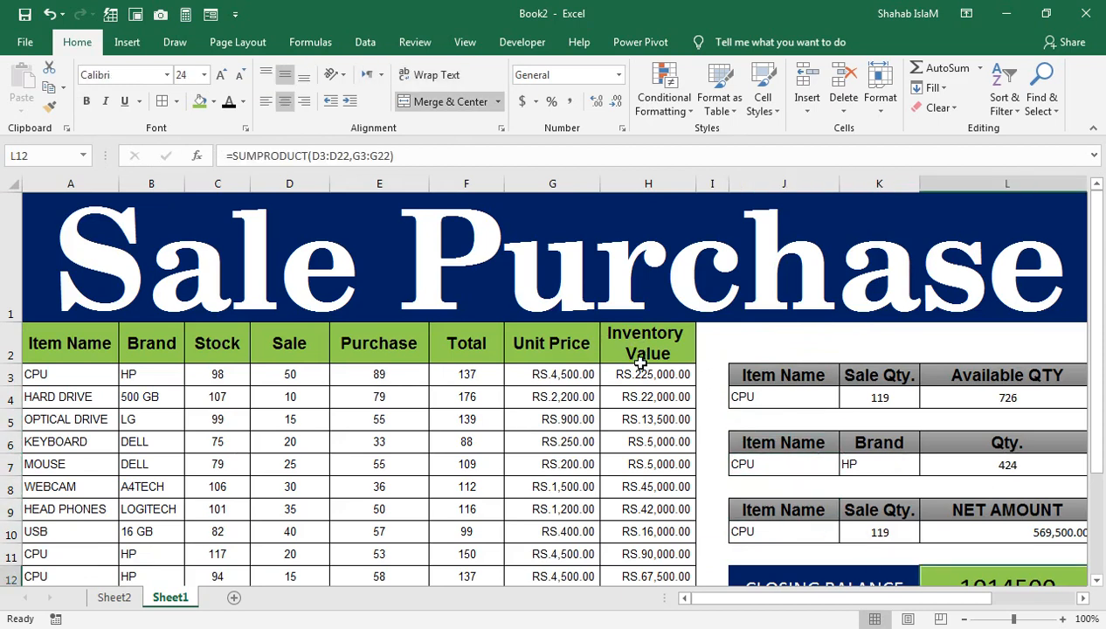